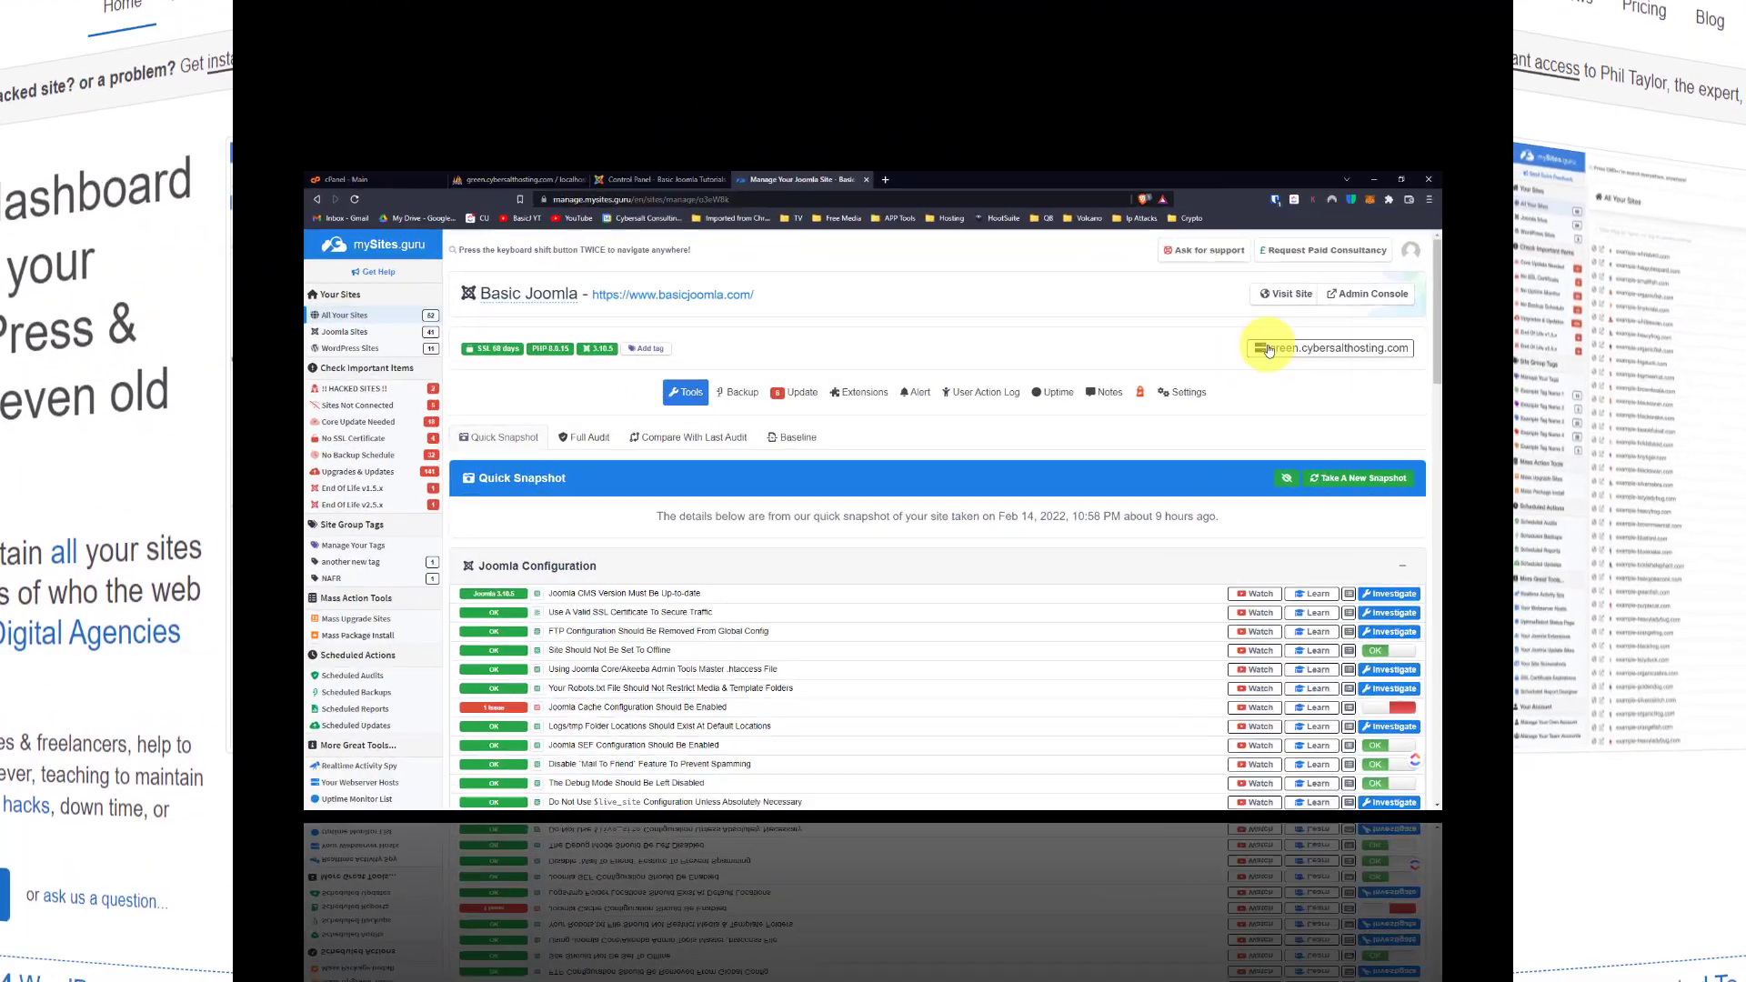
Scroll down the Net Shaker blog page to the Elementor Vulnerability article's intro and Read more.
{"action": "scroll", "coordinate": [971, 363], "scroll_direction": "down", "scroll_amount": 2}
{"action": "scroll", "coordinate": [971, 362], "scroll_direction": "down", "scroll_amount": 9}
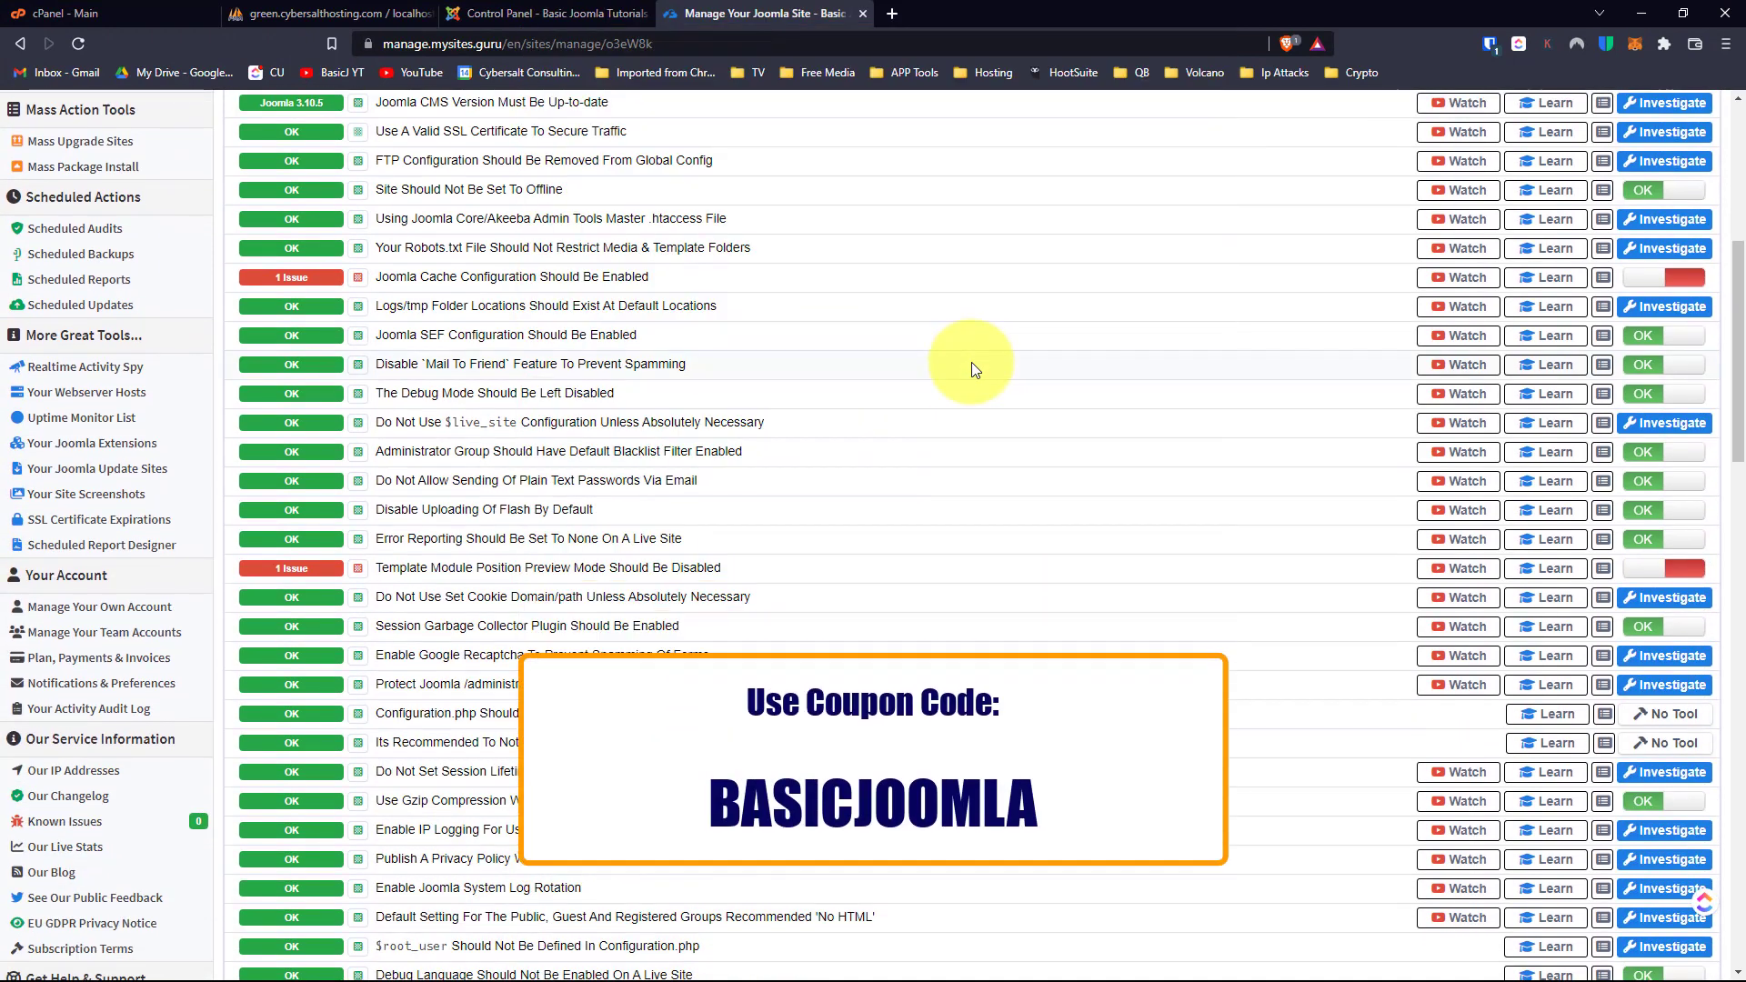
{"action": "scroll", "coordinate": [969, 371], "scroll_direction": "down", "scroll_amount": 7}
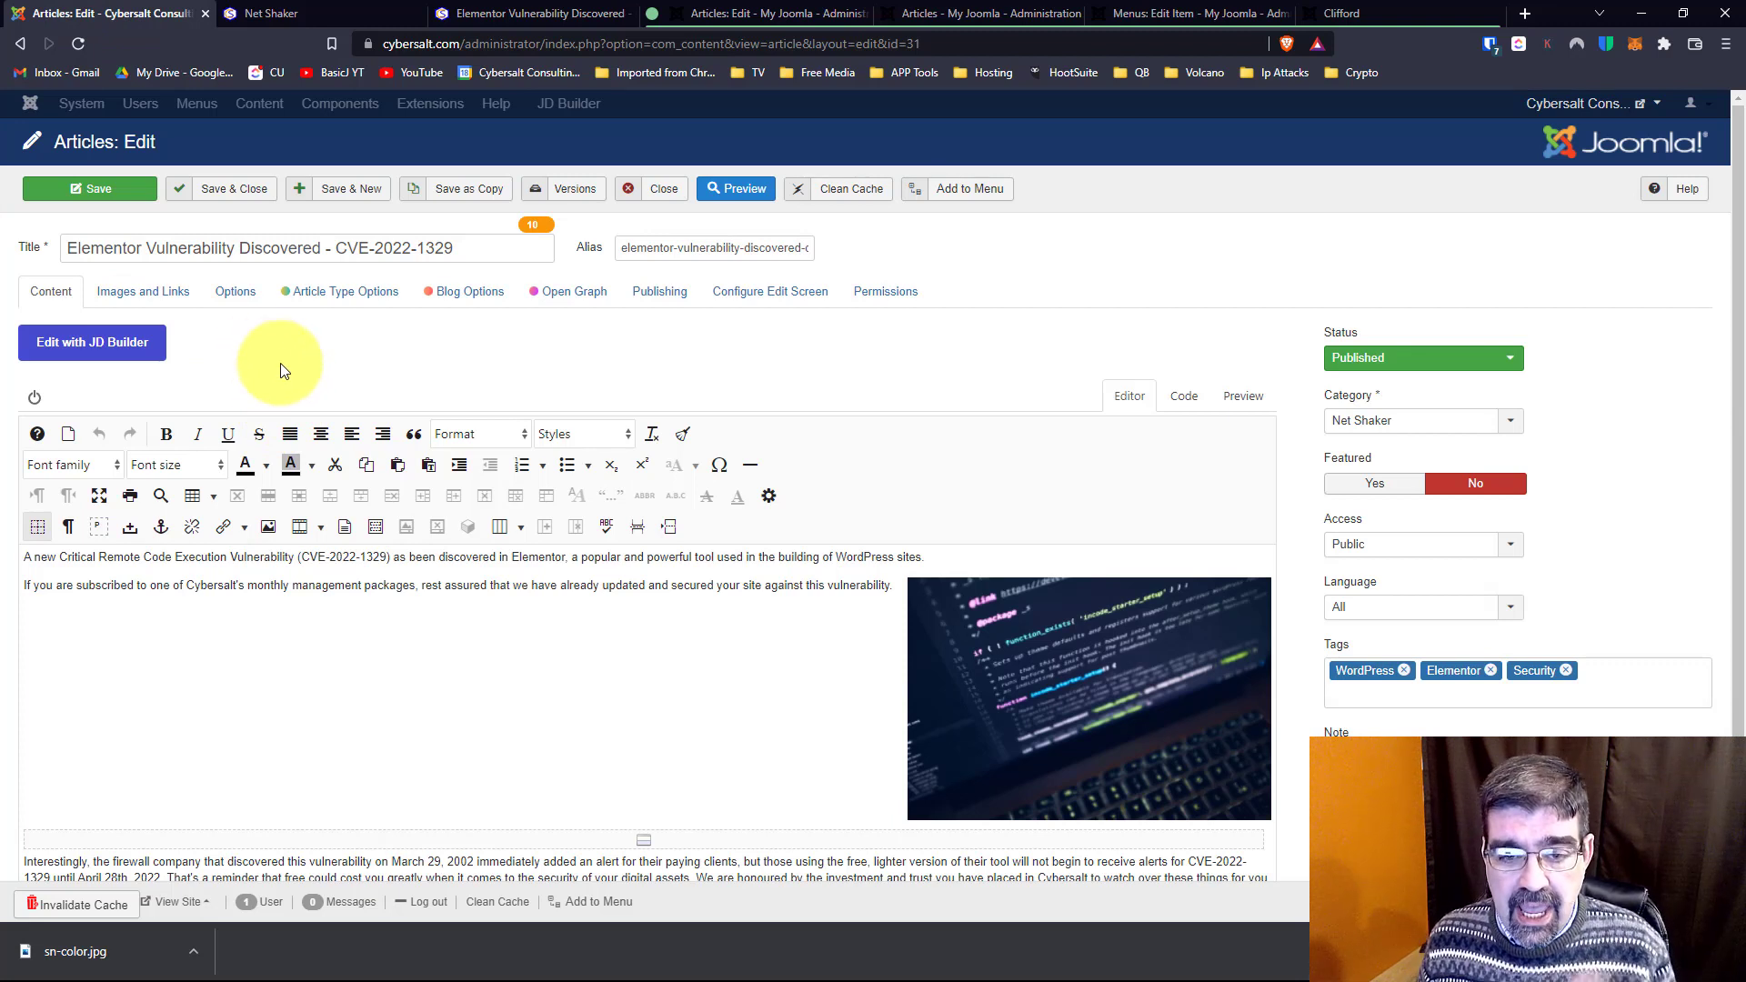
{"action": "scroll", "coordinate": [281, 362], "scroll_direction": "down", "scroll_amount": 3}
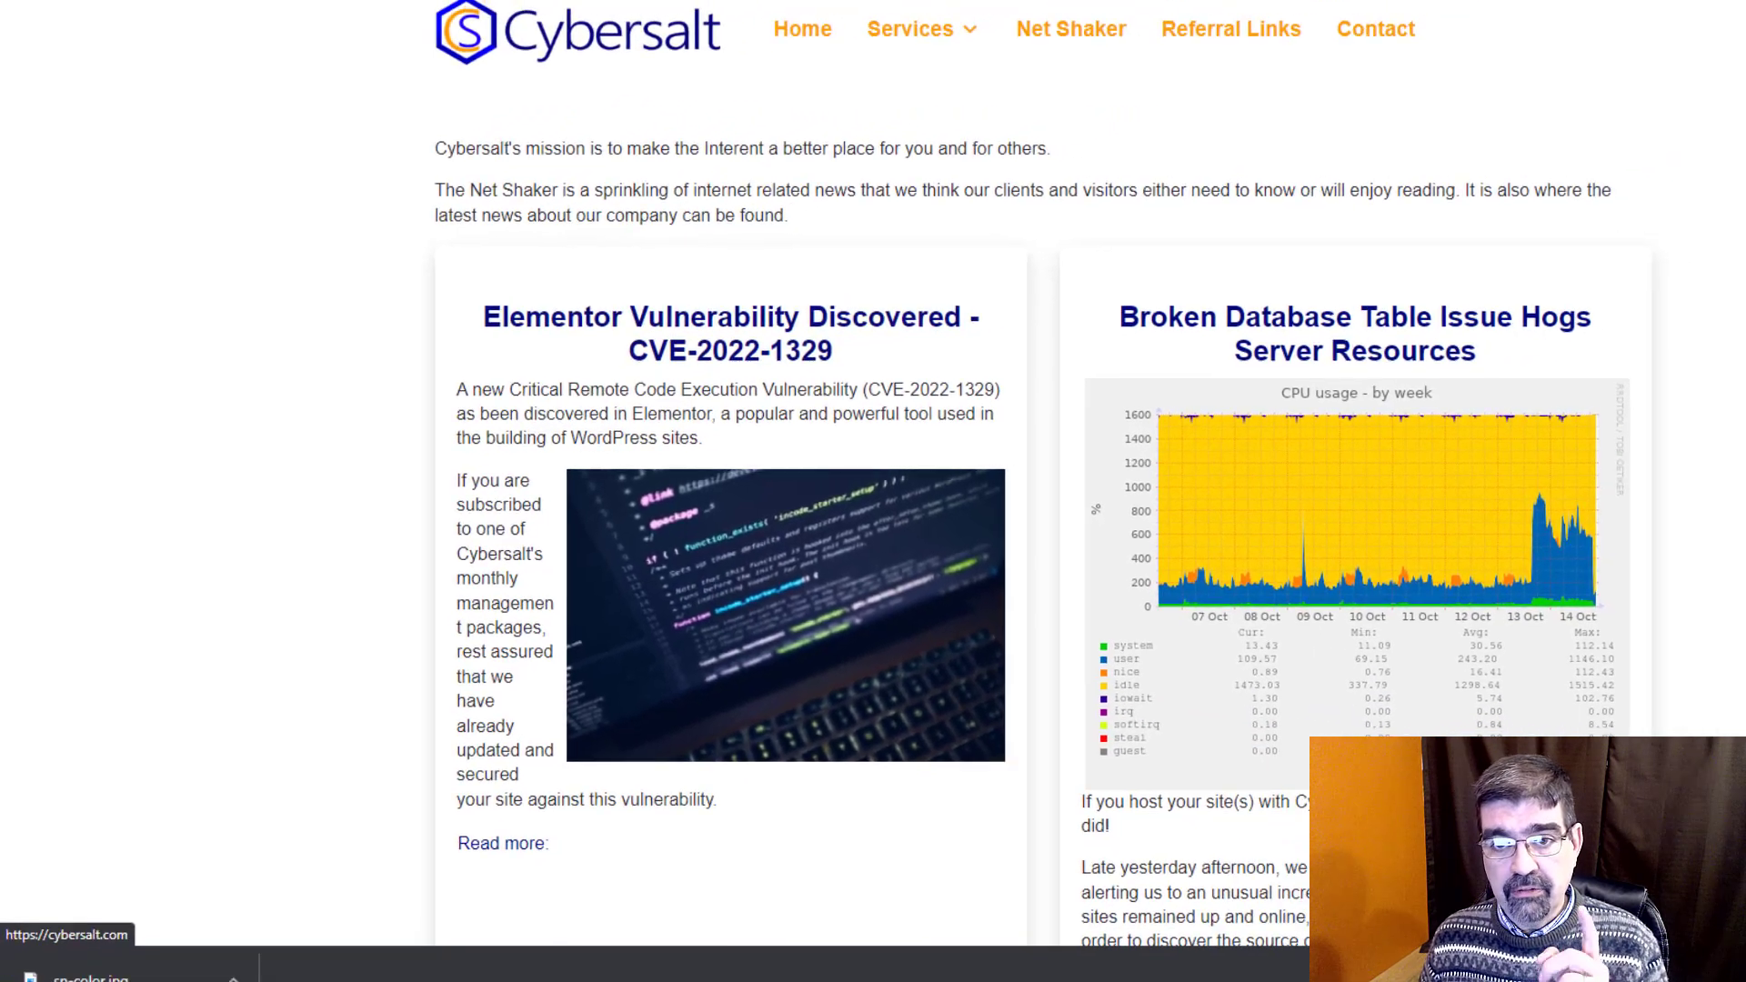
Read the full Elementor vulnerability article, then return to the Clifford article's edit tab.
{"action": "left_click", "coordinate": [873, 325]}
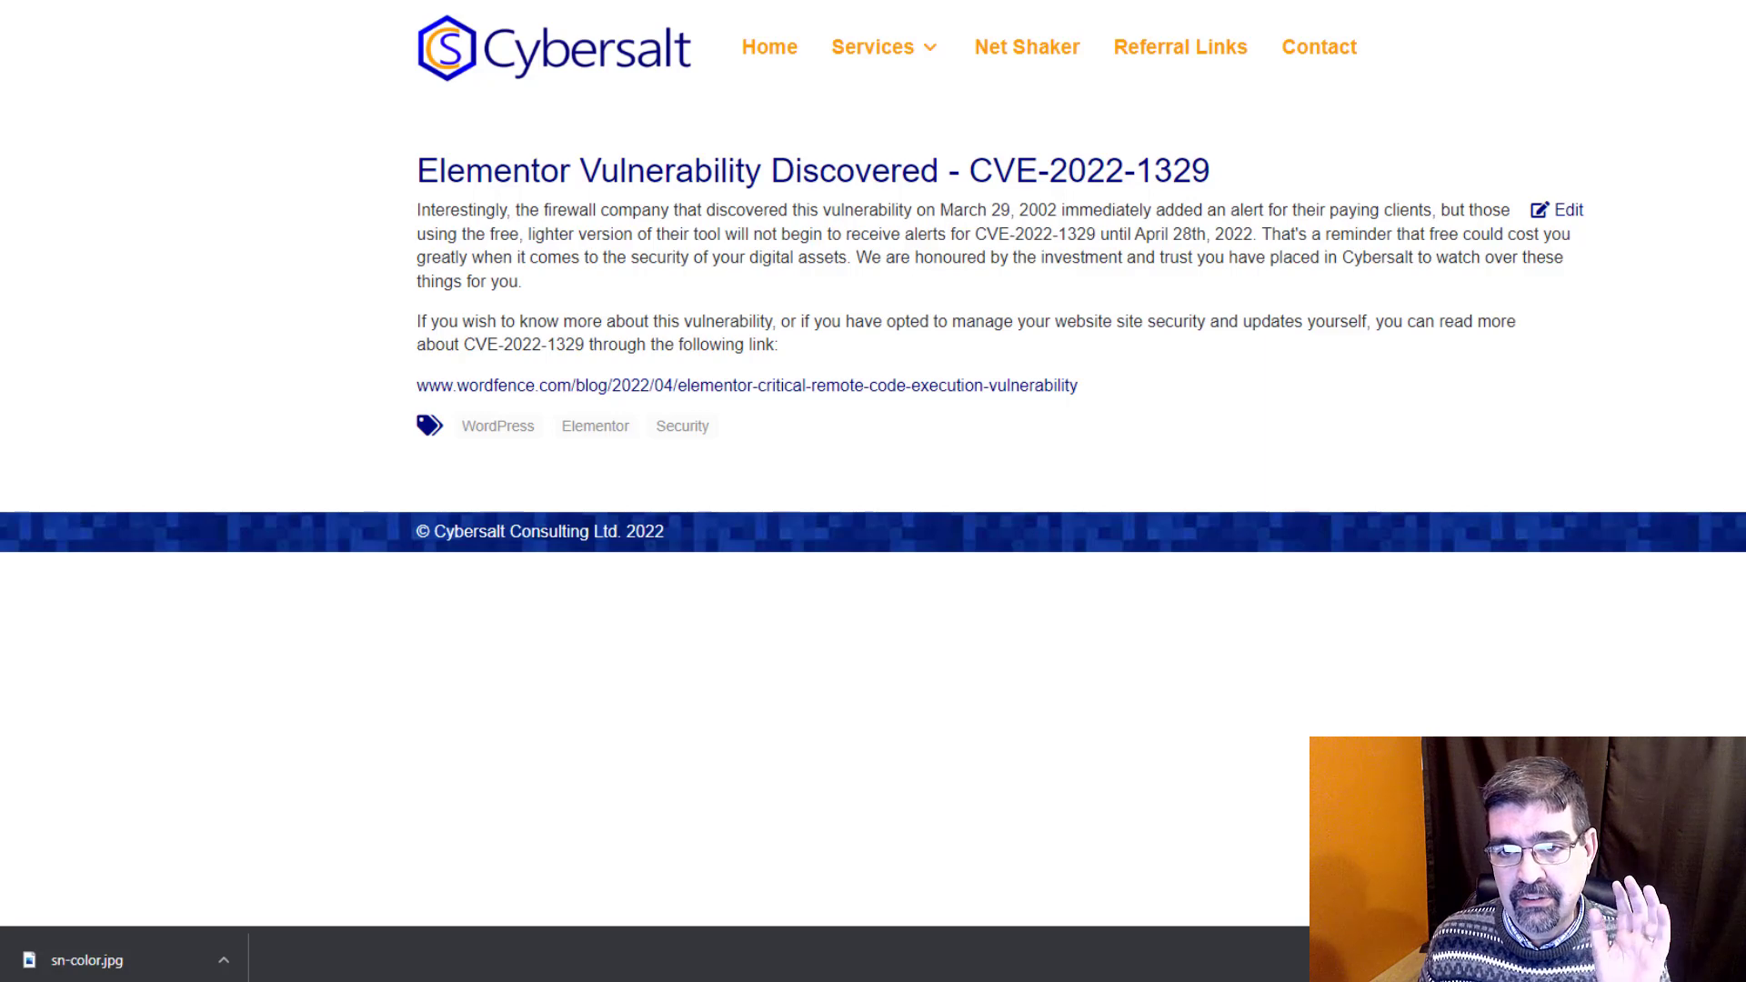
{"action": "key", "text": "ctrl+Tab"}
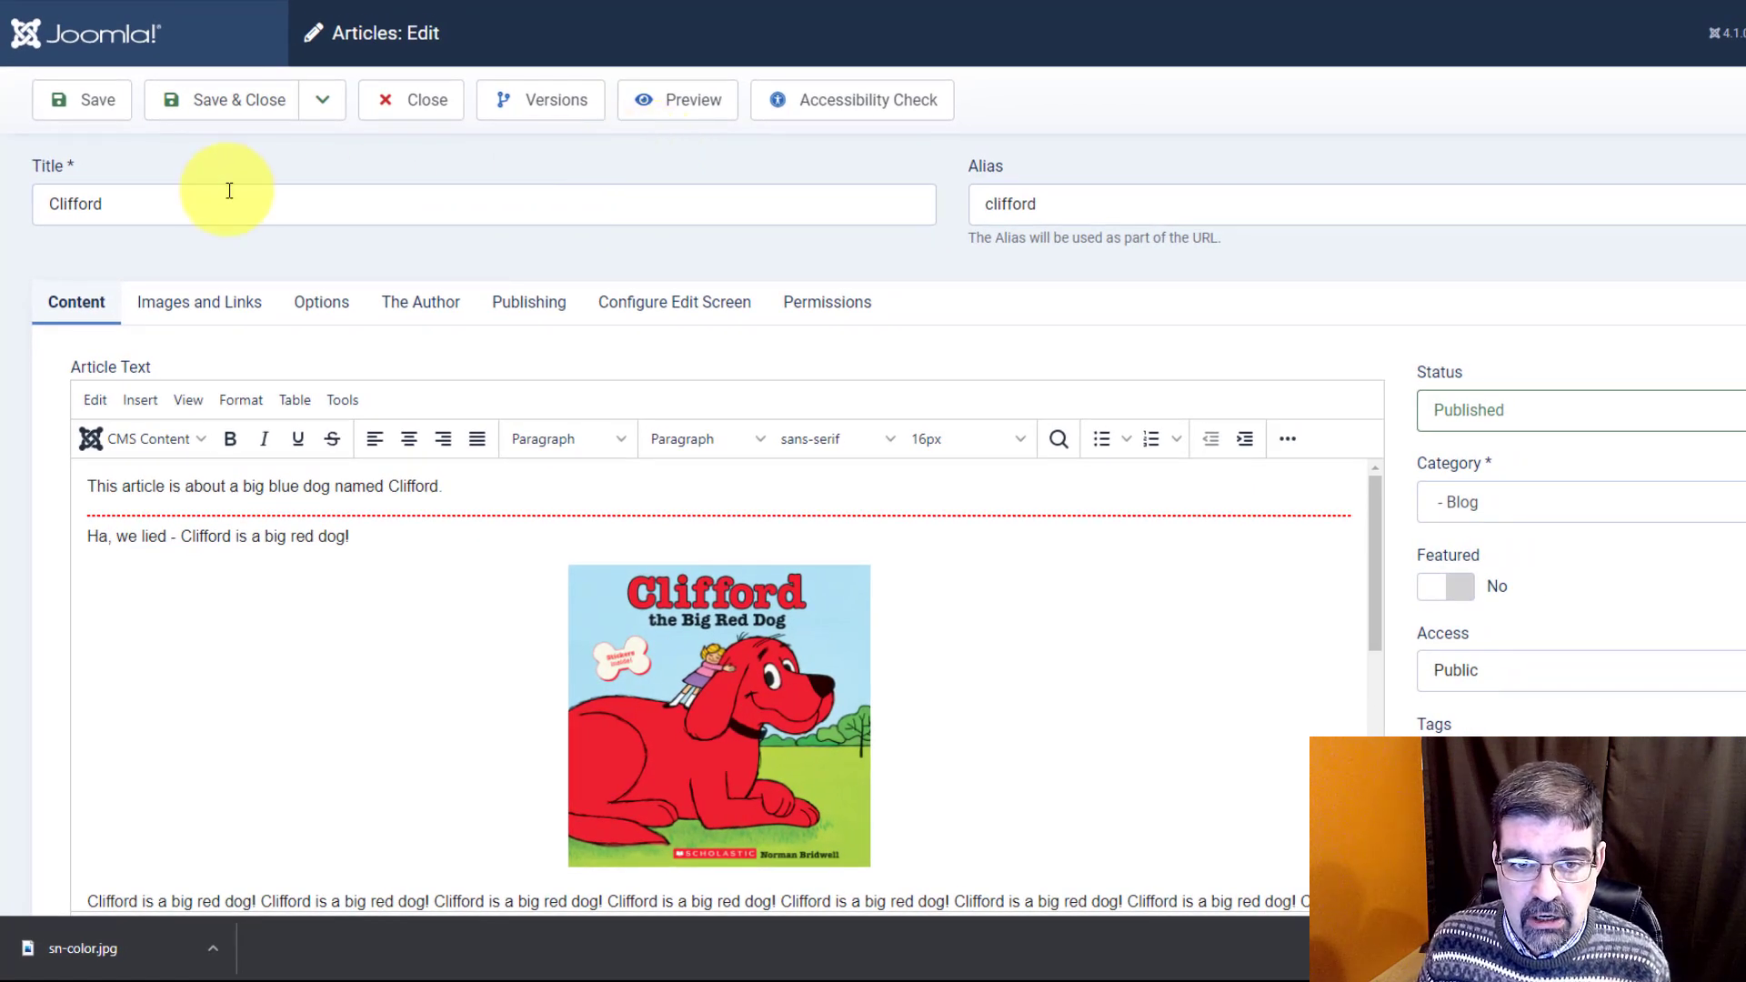
Replace the Clifford article's read-more break with one right after its first sentence, and save.
{"action": "scroll", "coordinate": [204, 223], "scroll_direction": "down", "scroll_amount": 2}
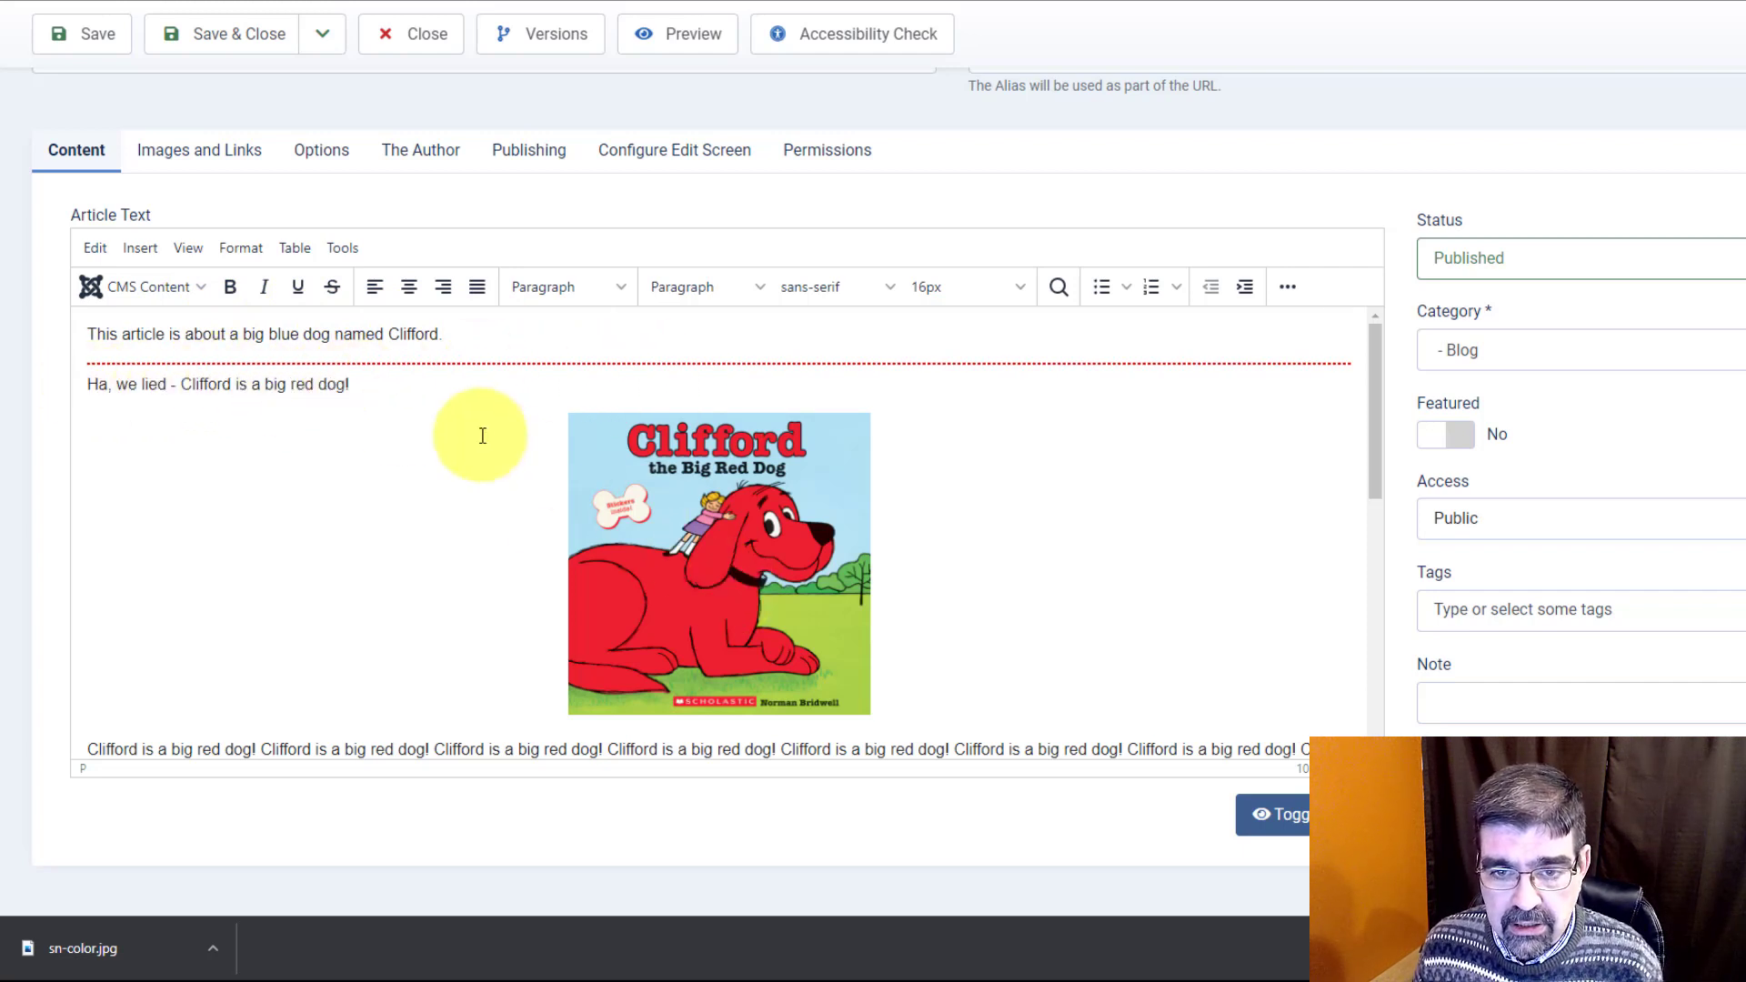
{"action": "left_click", "coordinate": [513, 332]}
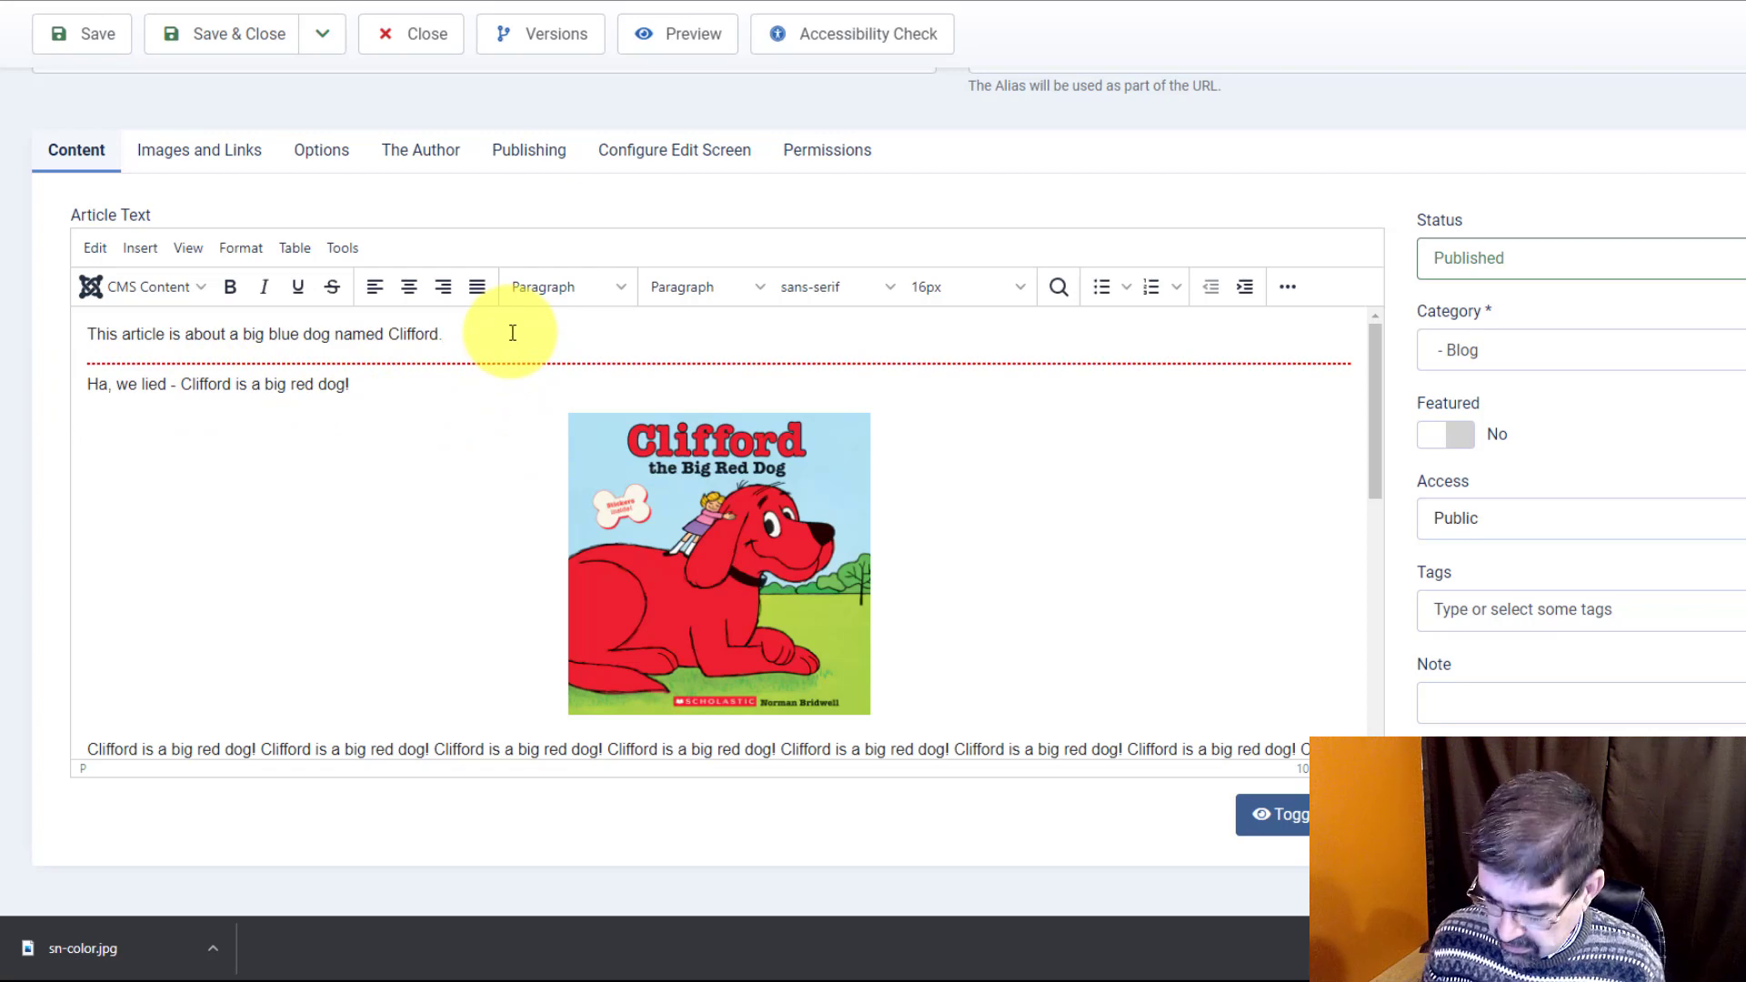
{"action": "key", "text": "Delete"}
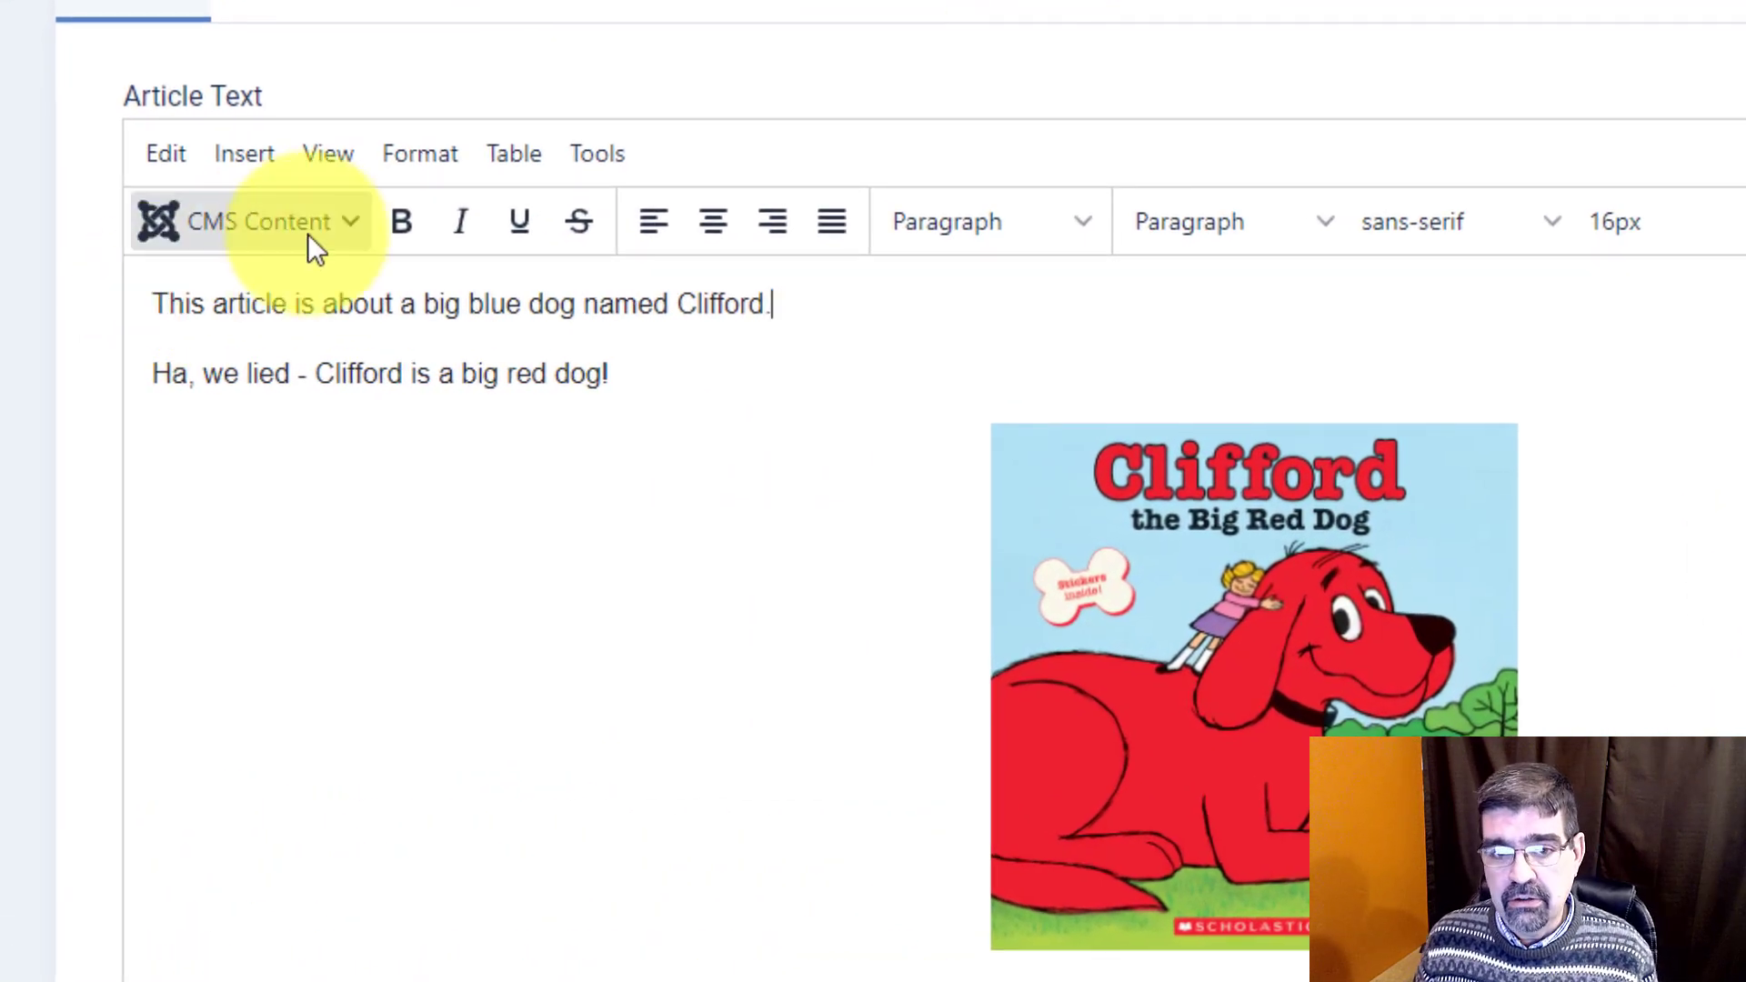
{"action": "left_click", "coordinate": [307, 233]}
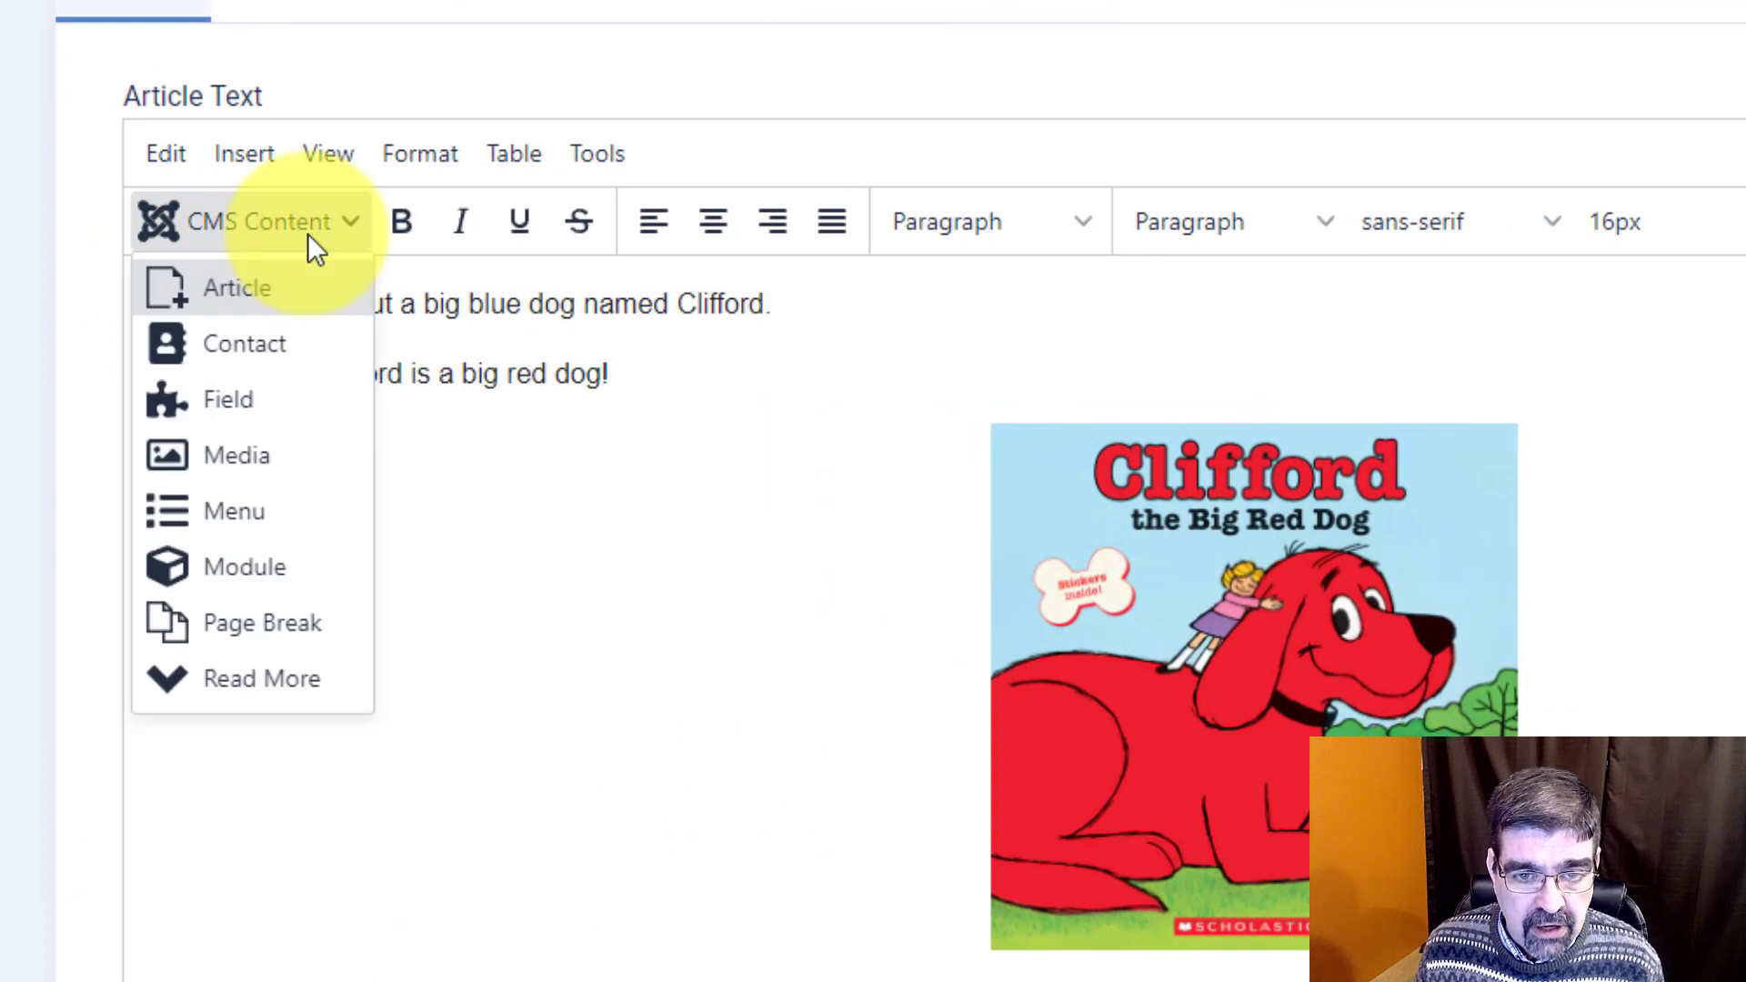
{"action": "left_click", "coordinate": [263, 696]}
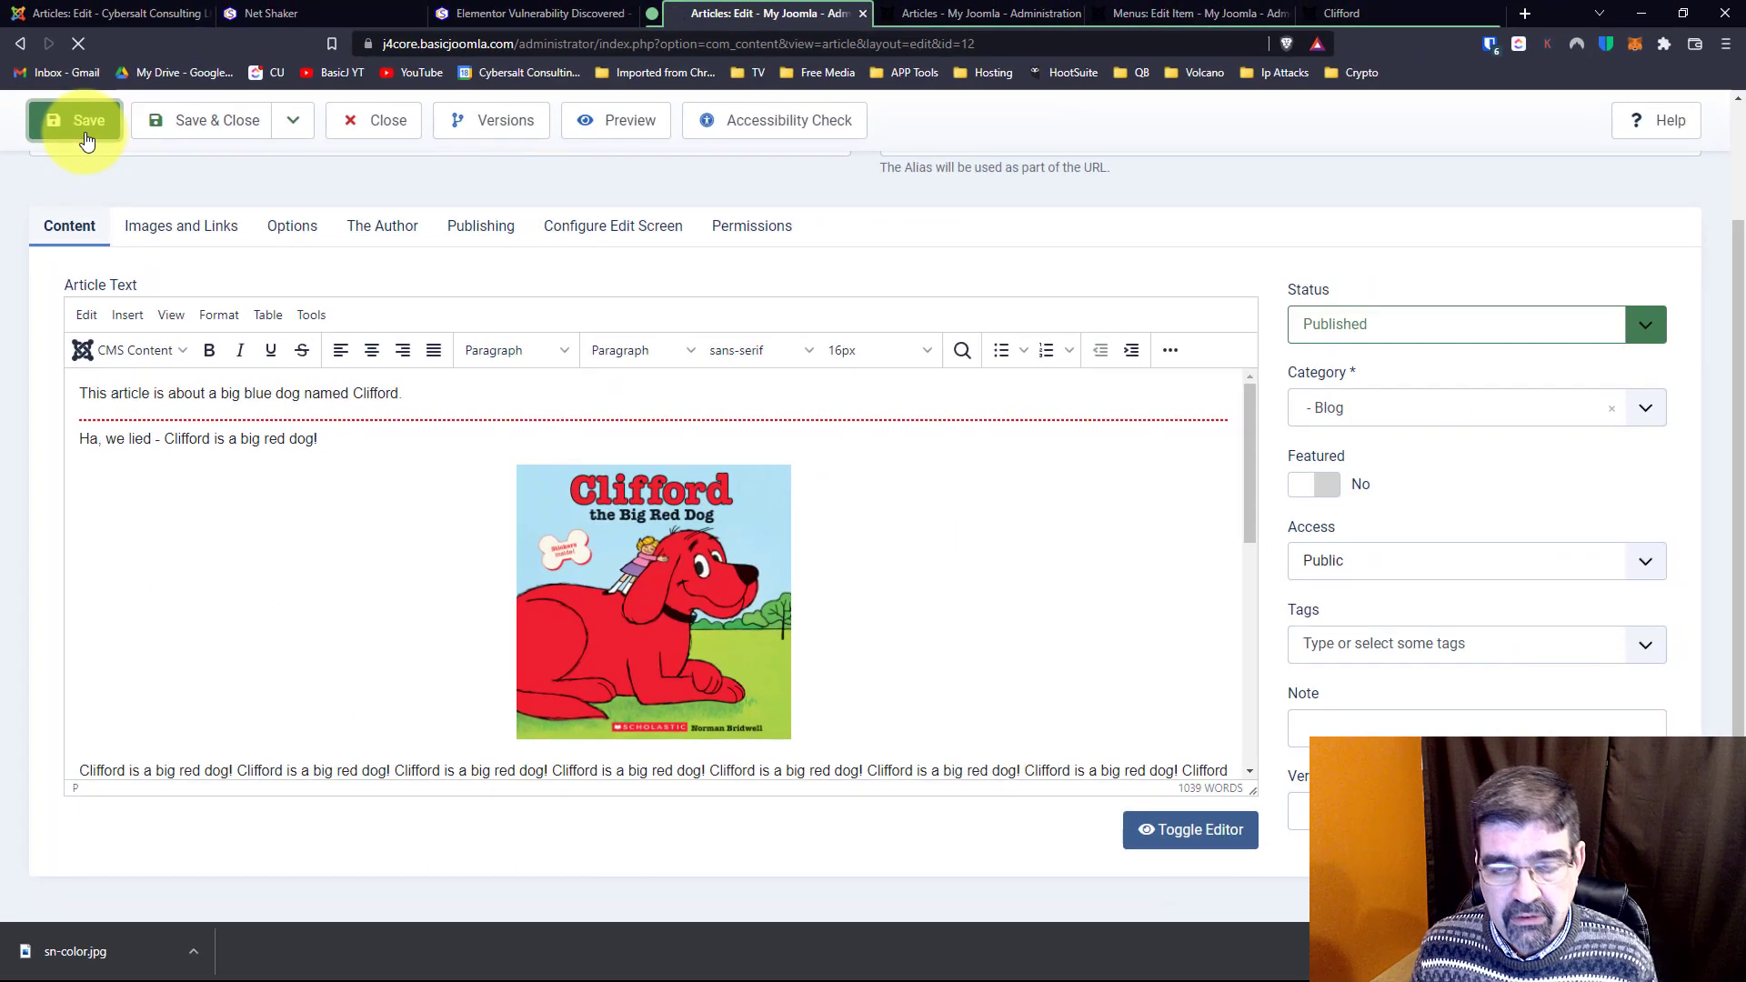
{"action": "left_click", "coordinate": [86, 134]}
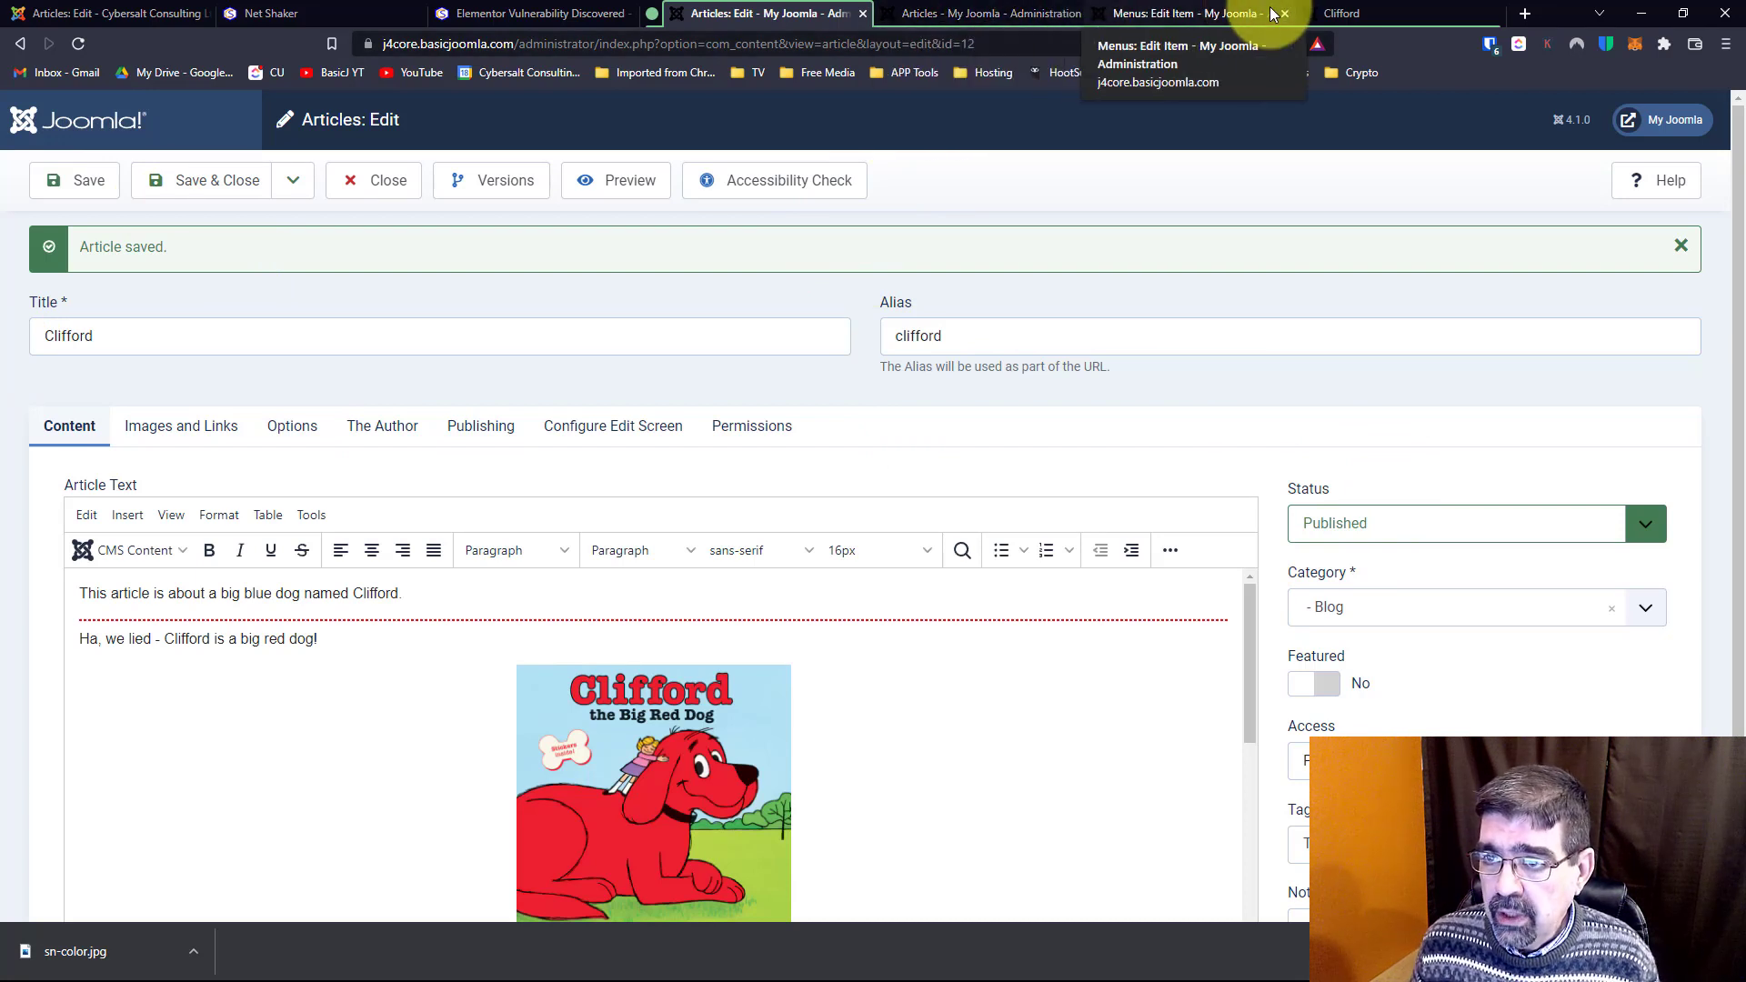
From the site's Blog page, open the full Clifford article and scroll to 'Ha, we lied'.
{"action": "left_click", "coordinate": [1662, 119]}
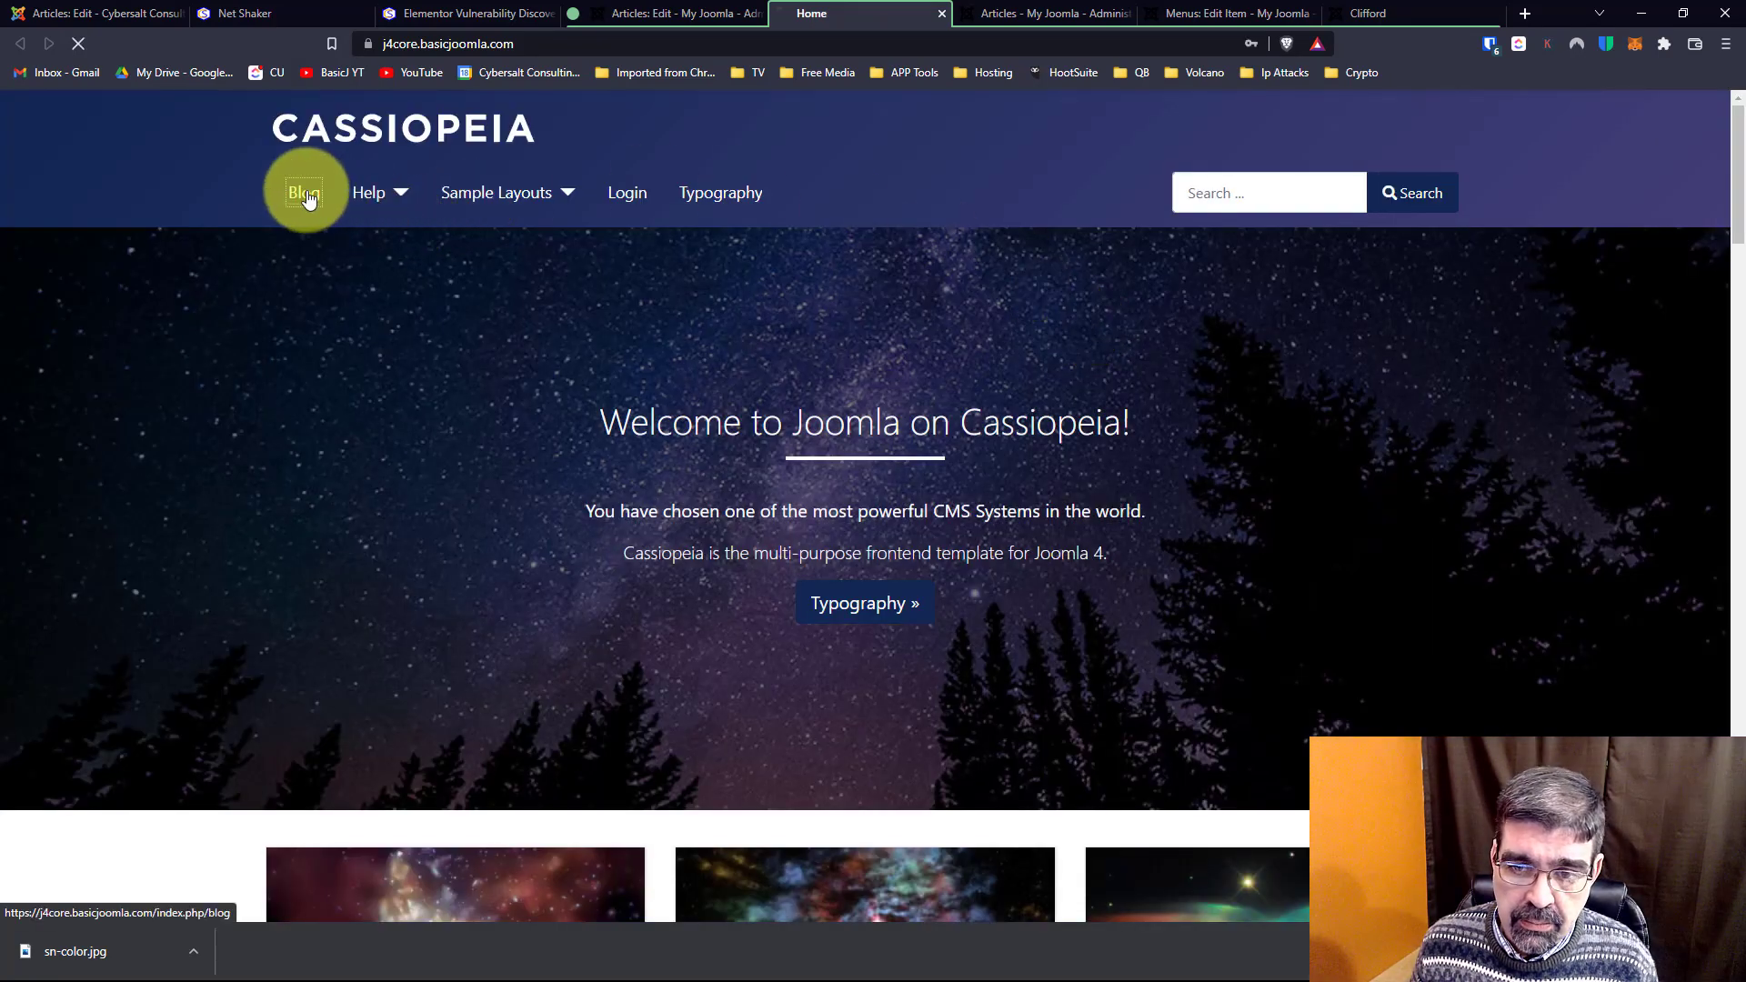
{"action": "left_click", "coordinate": [305, 192]}
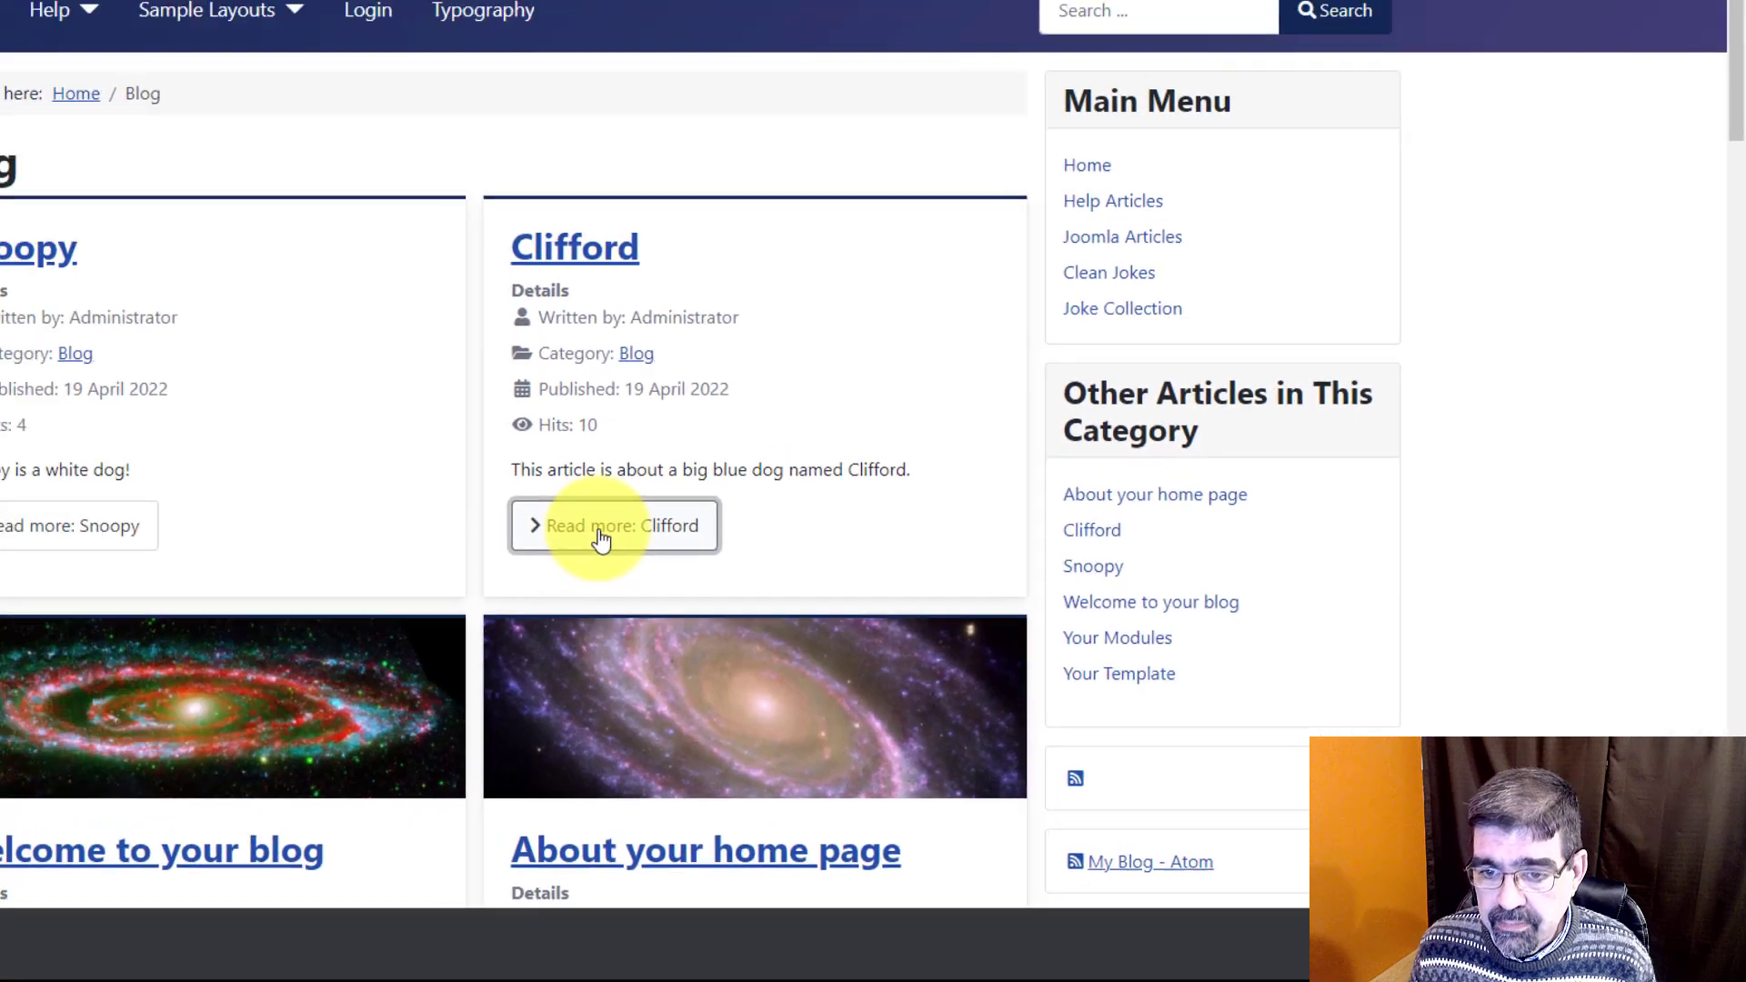
{"action": "left_click", "coordinate": [340, 440]}
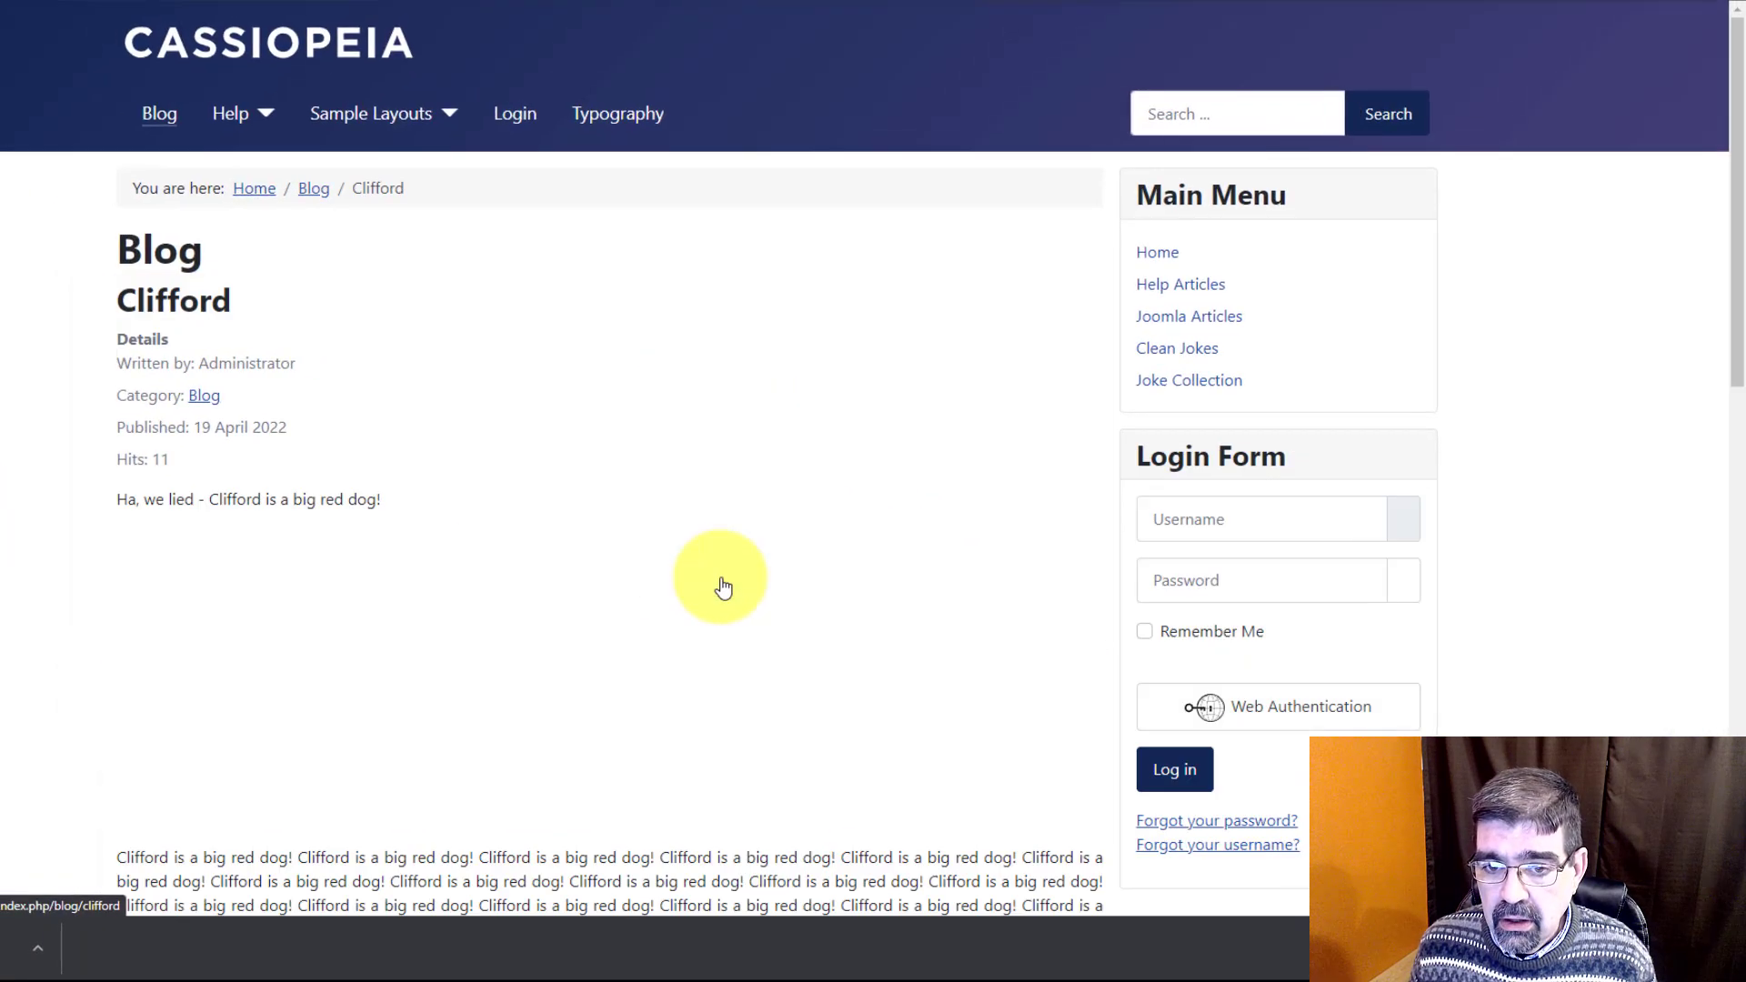
{"action": "scroll", "coordinate": [807, 400], "scroll_direction": "down", "scroll_amount": 3}
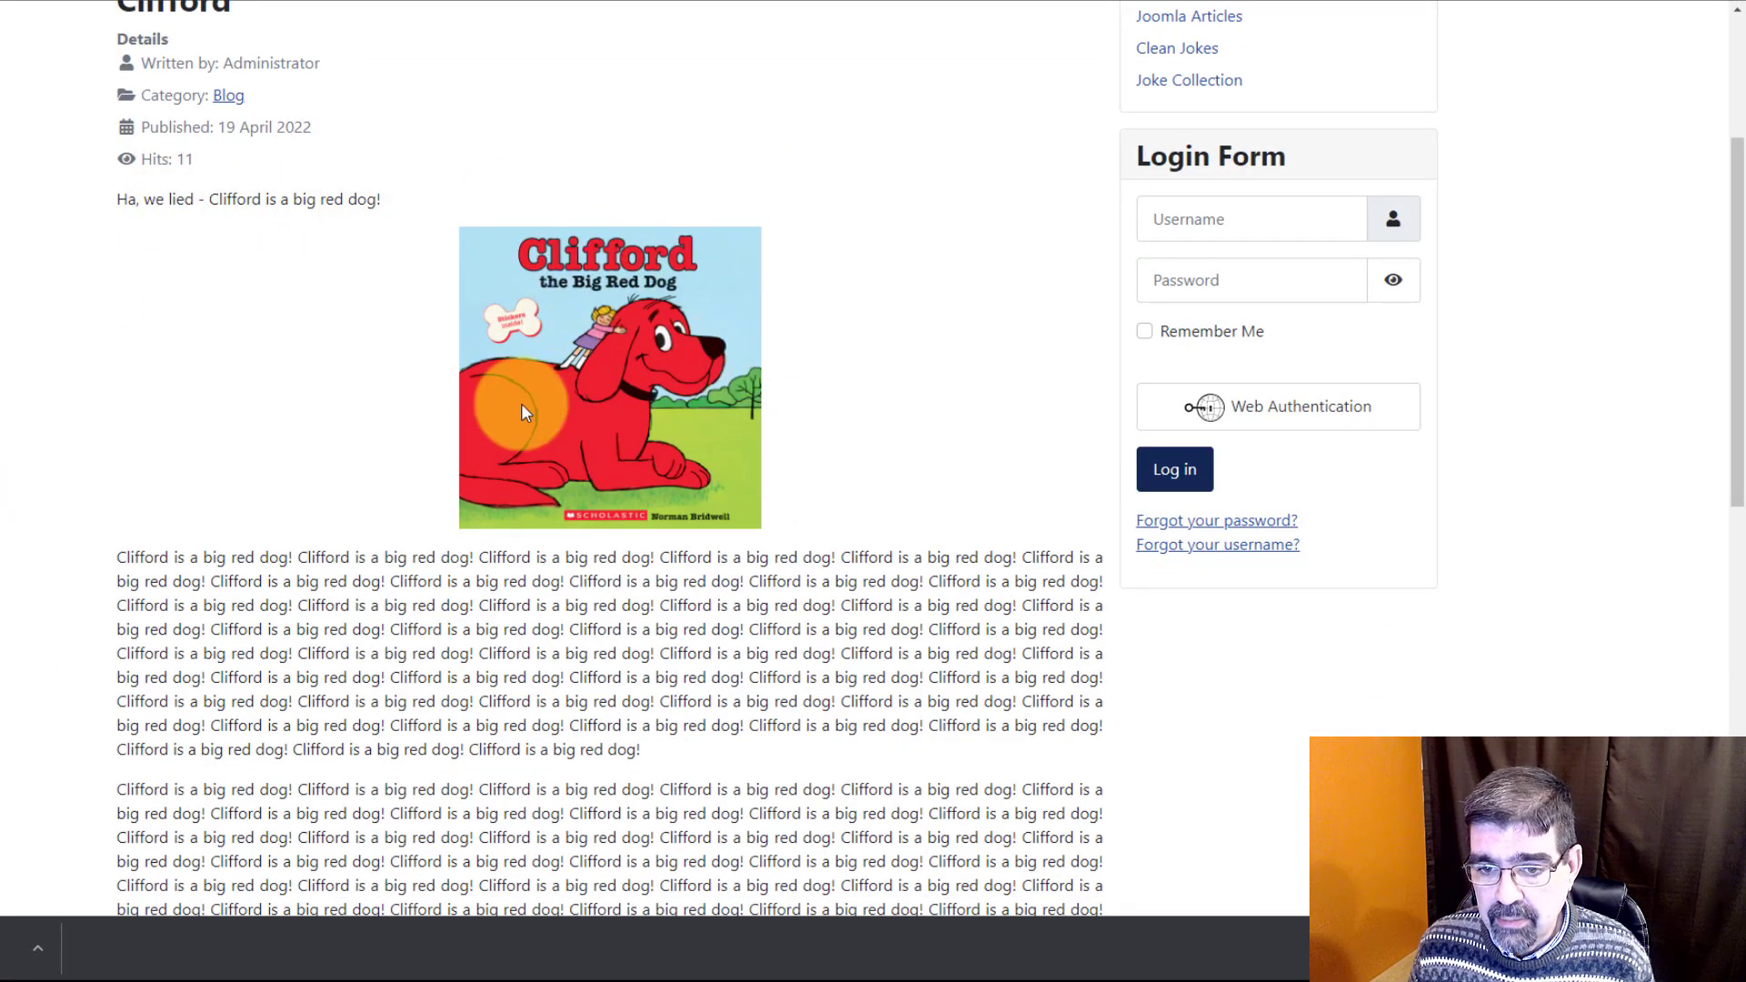
{"action": "scroll", "coordinate": [745, 582], "scroll_direction": "down", "scroll_amount": 4}
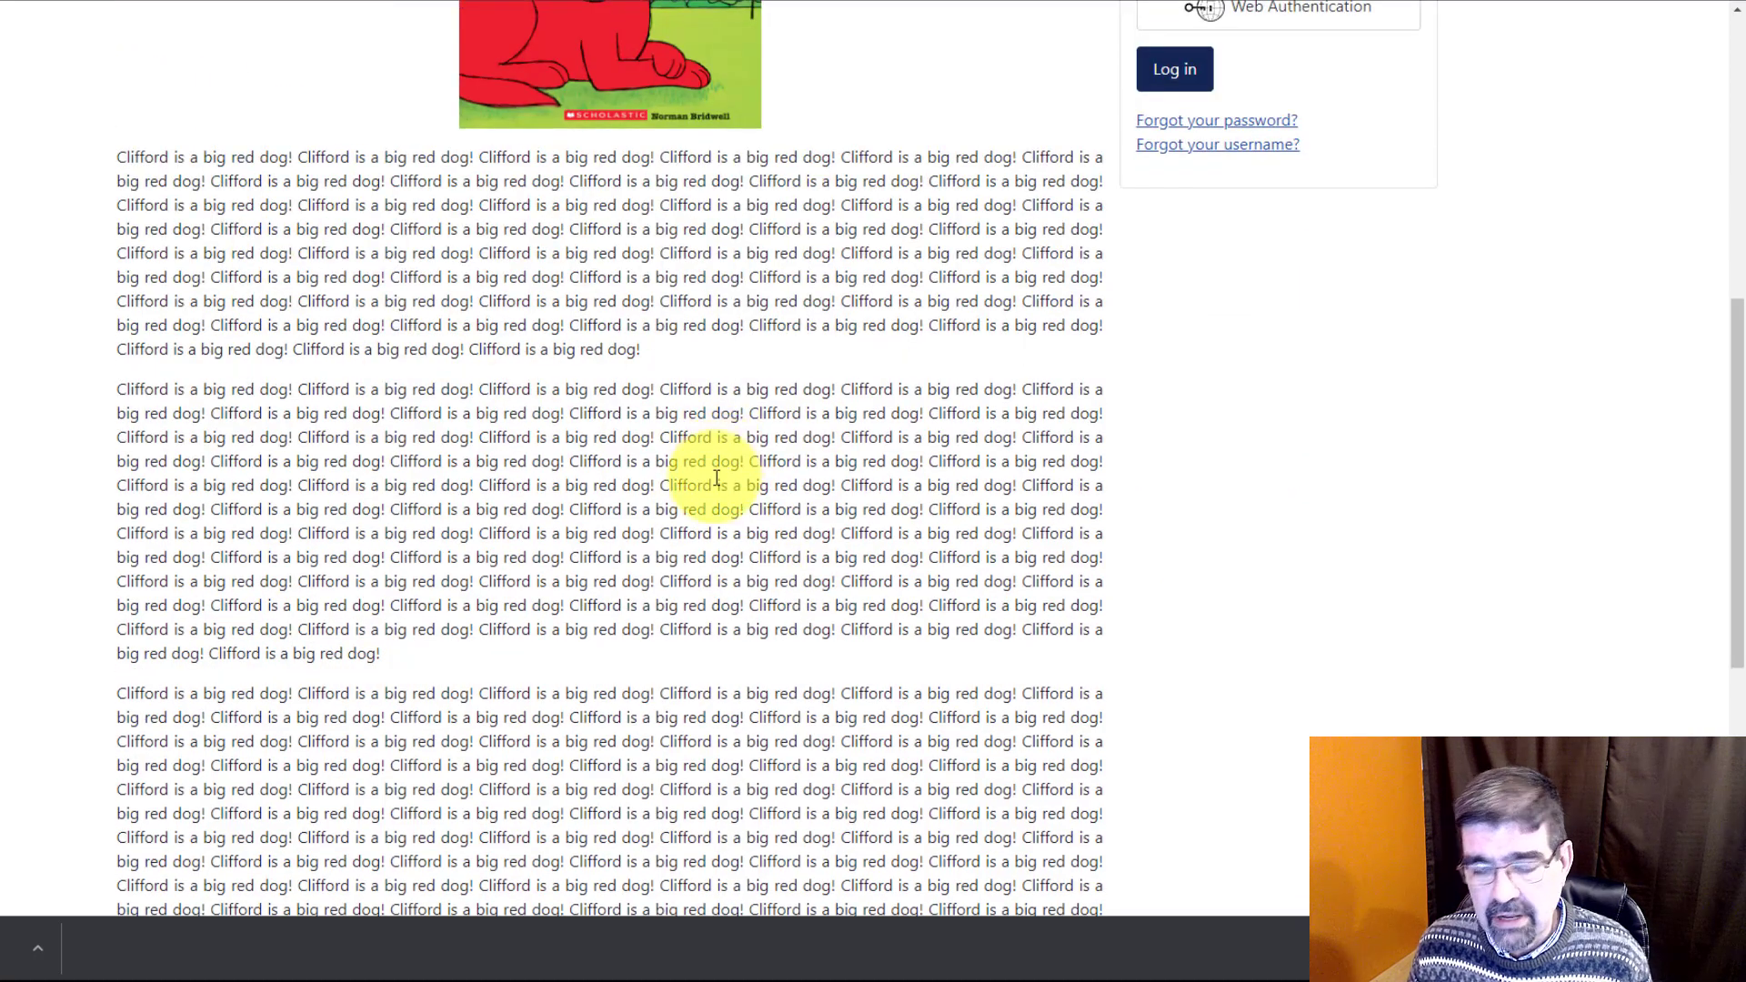
{"action": "scroll", "coordinate": [717, 481], "scroll_direction": "up", "scroll_amount": 2}
{"action": "scroll", "coordinate": [717, 480], "scroll_direction": "up", "scroll_amount": 2}
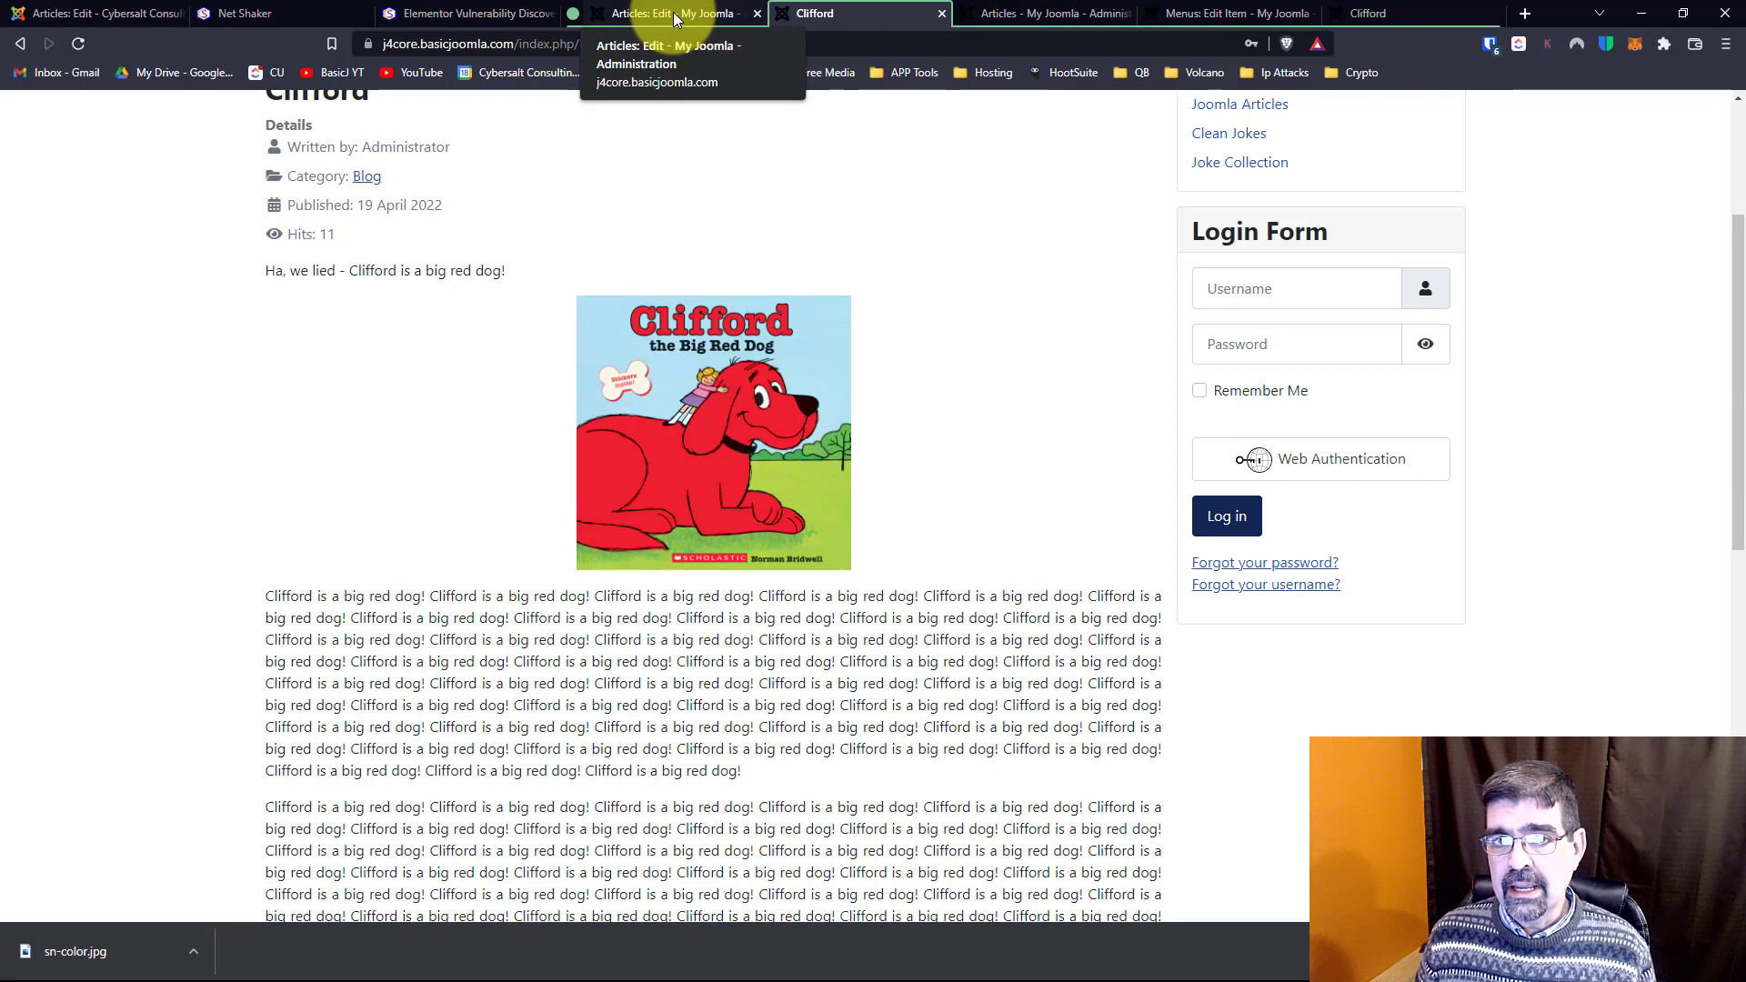
Compare the Clifford article editor with its site page and the Blog listing.
{"action": "left_click", "coordinate": [676, 15]}
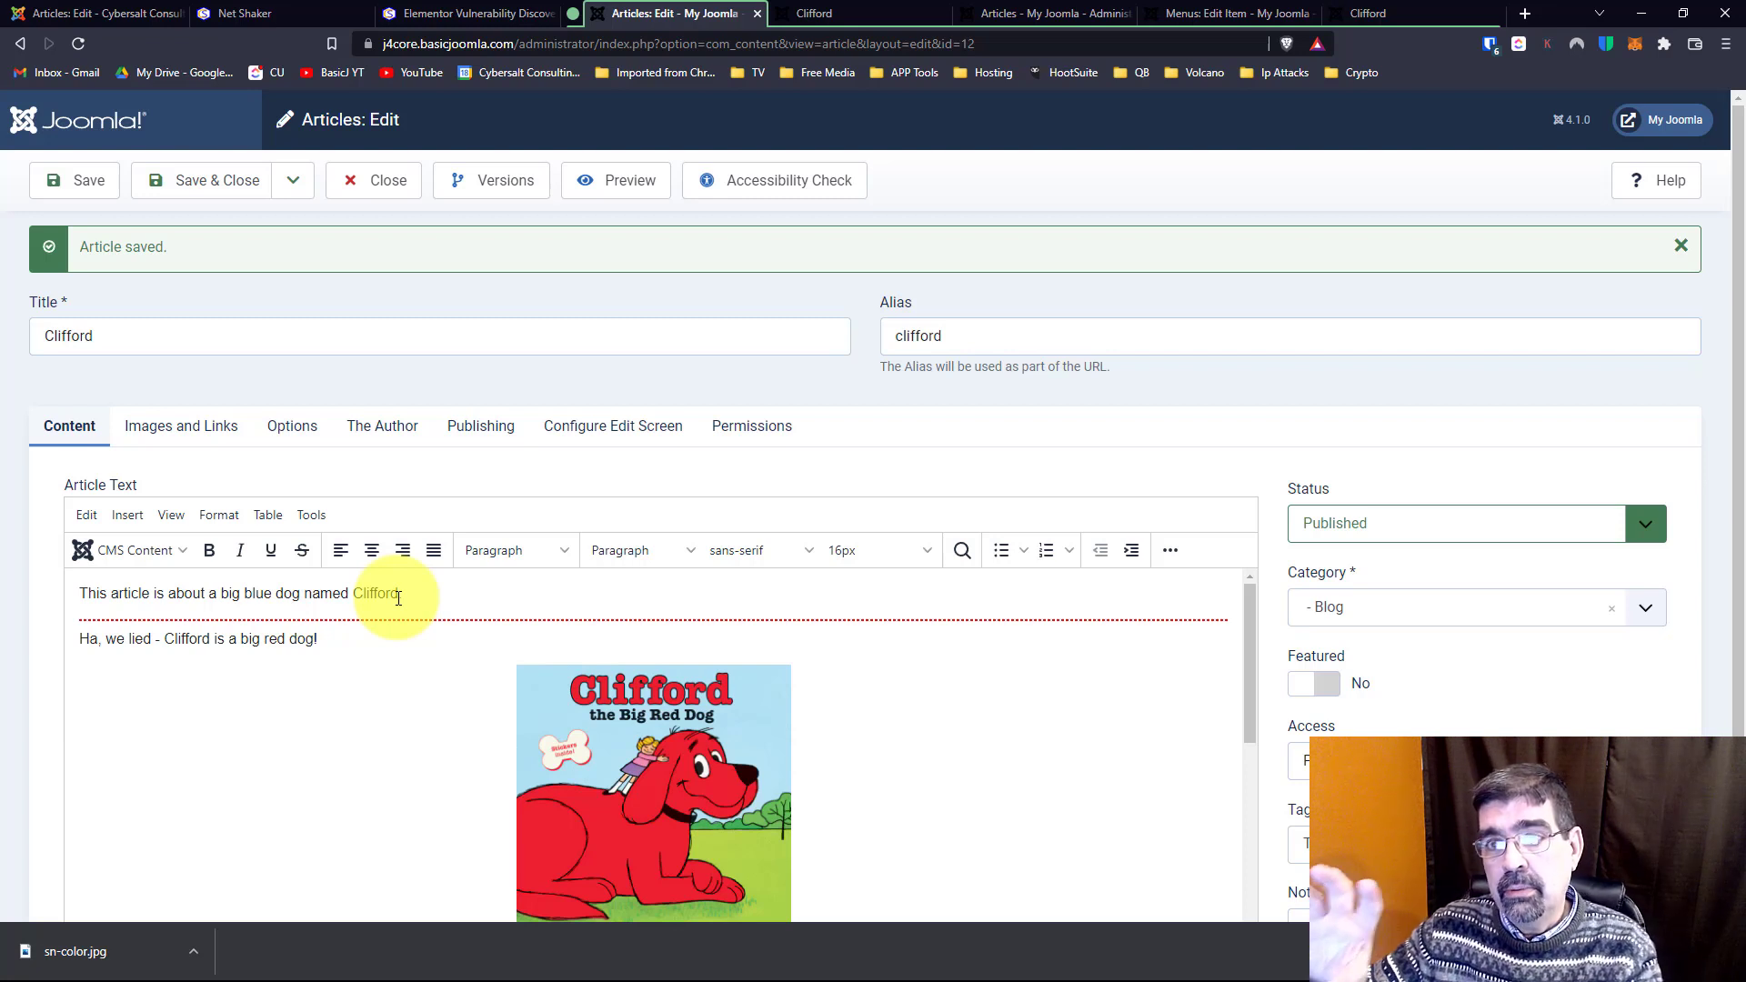
{"action": "left_click", "coordinate": [878, 12]}
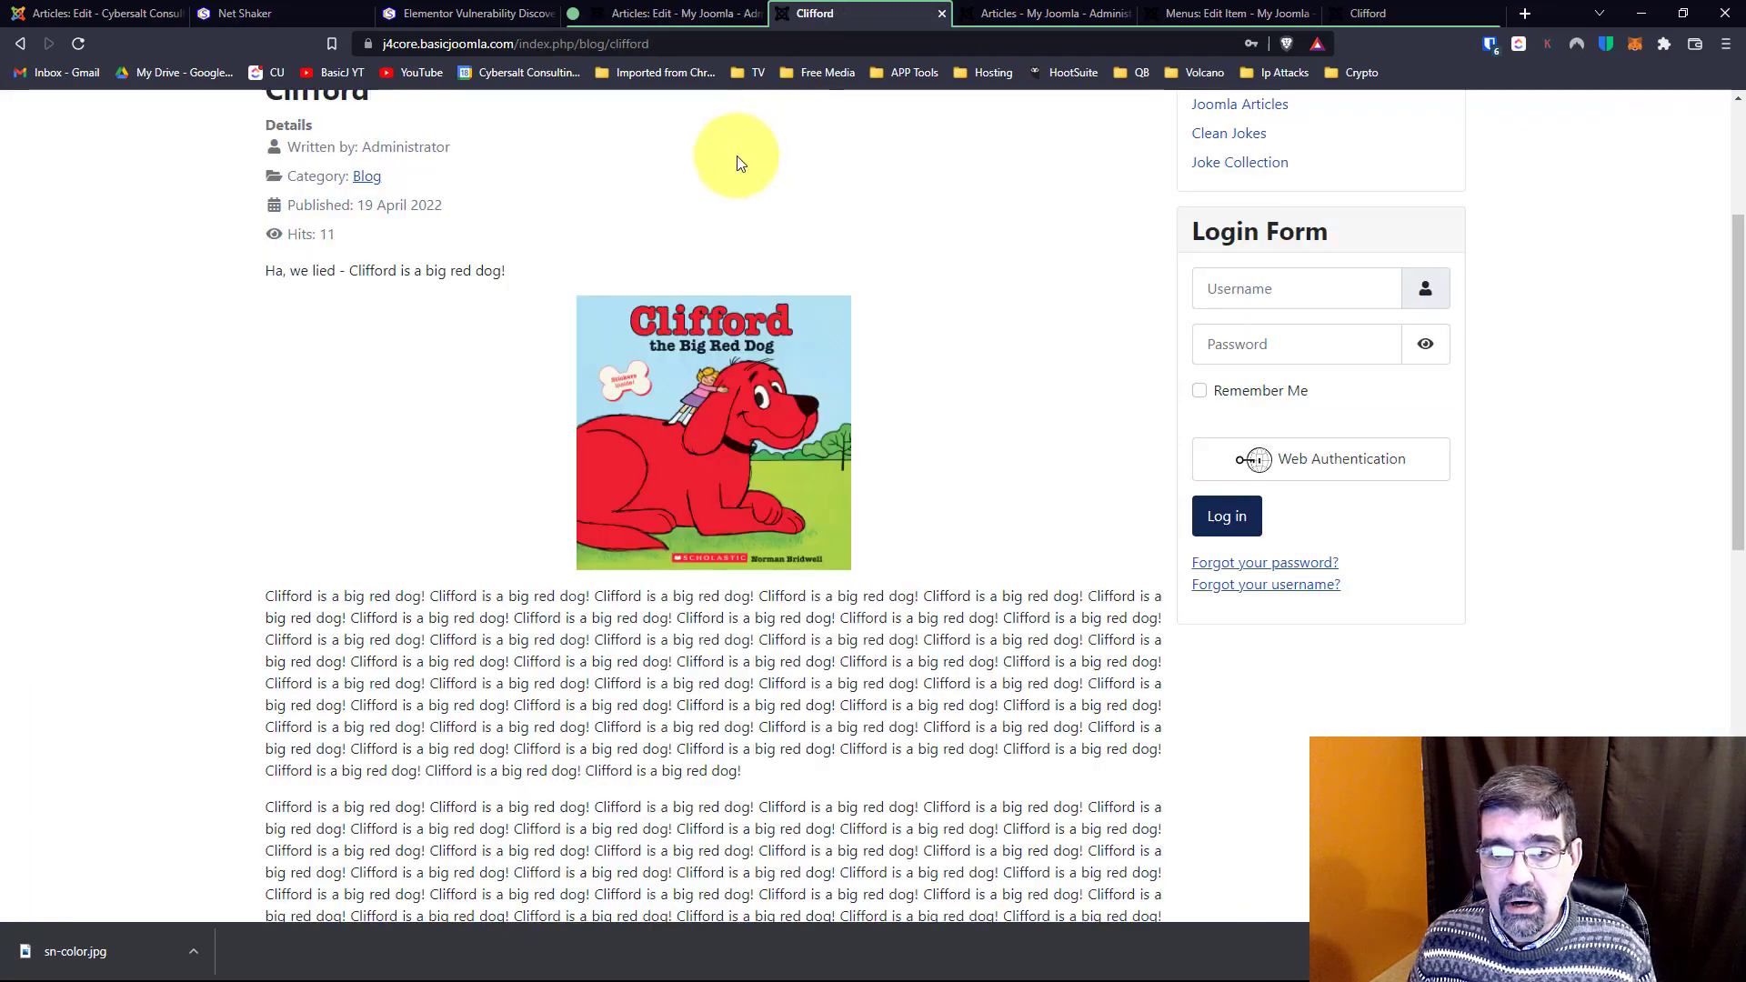
{"action": "left_click", "coordinate": [18, 47]}
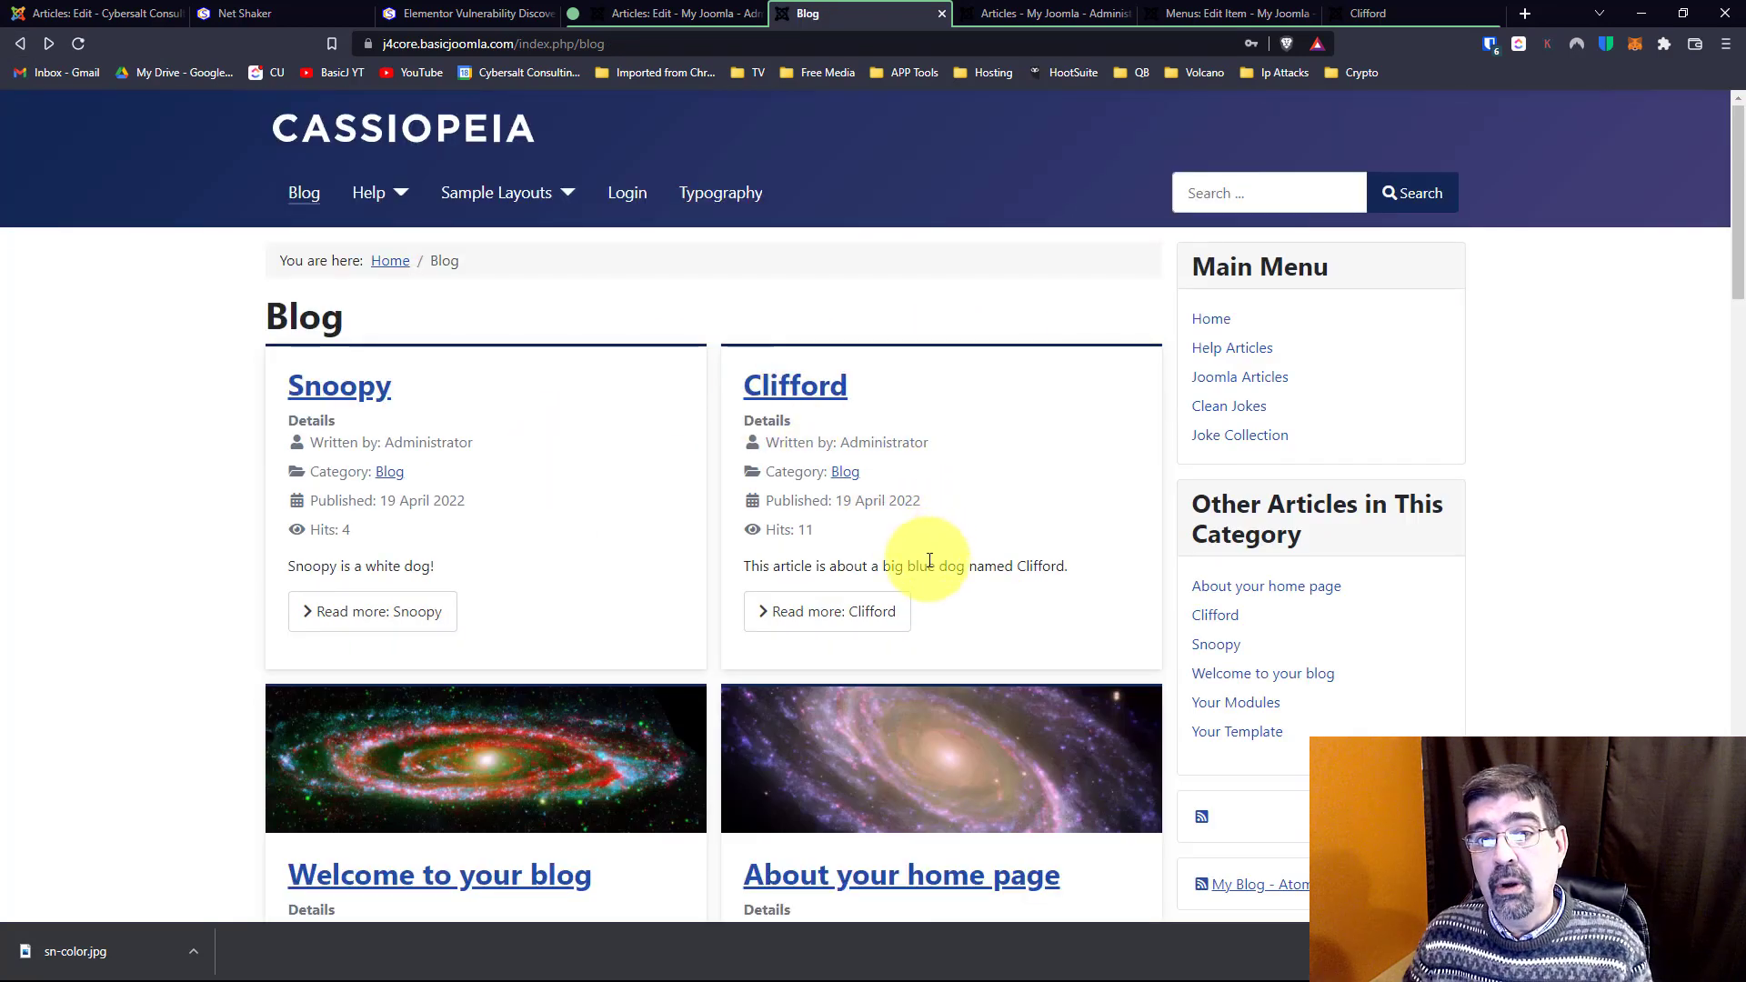
{"action": "left_click", "coordinate": [662, 12]}
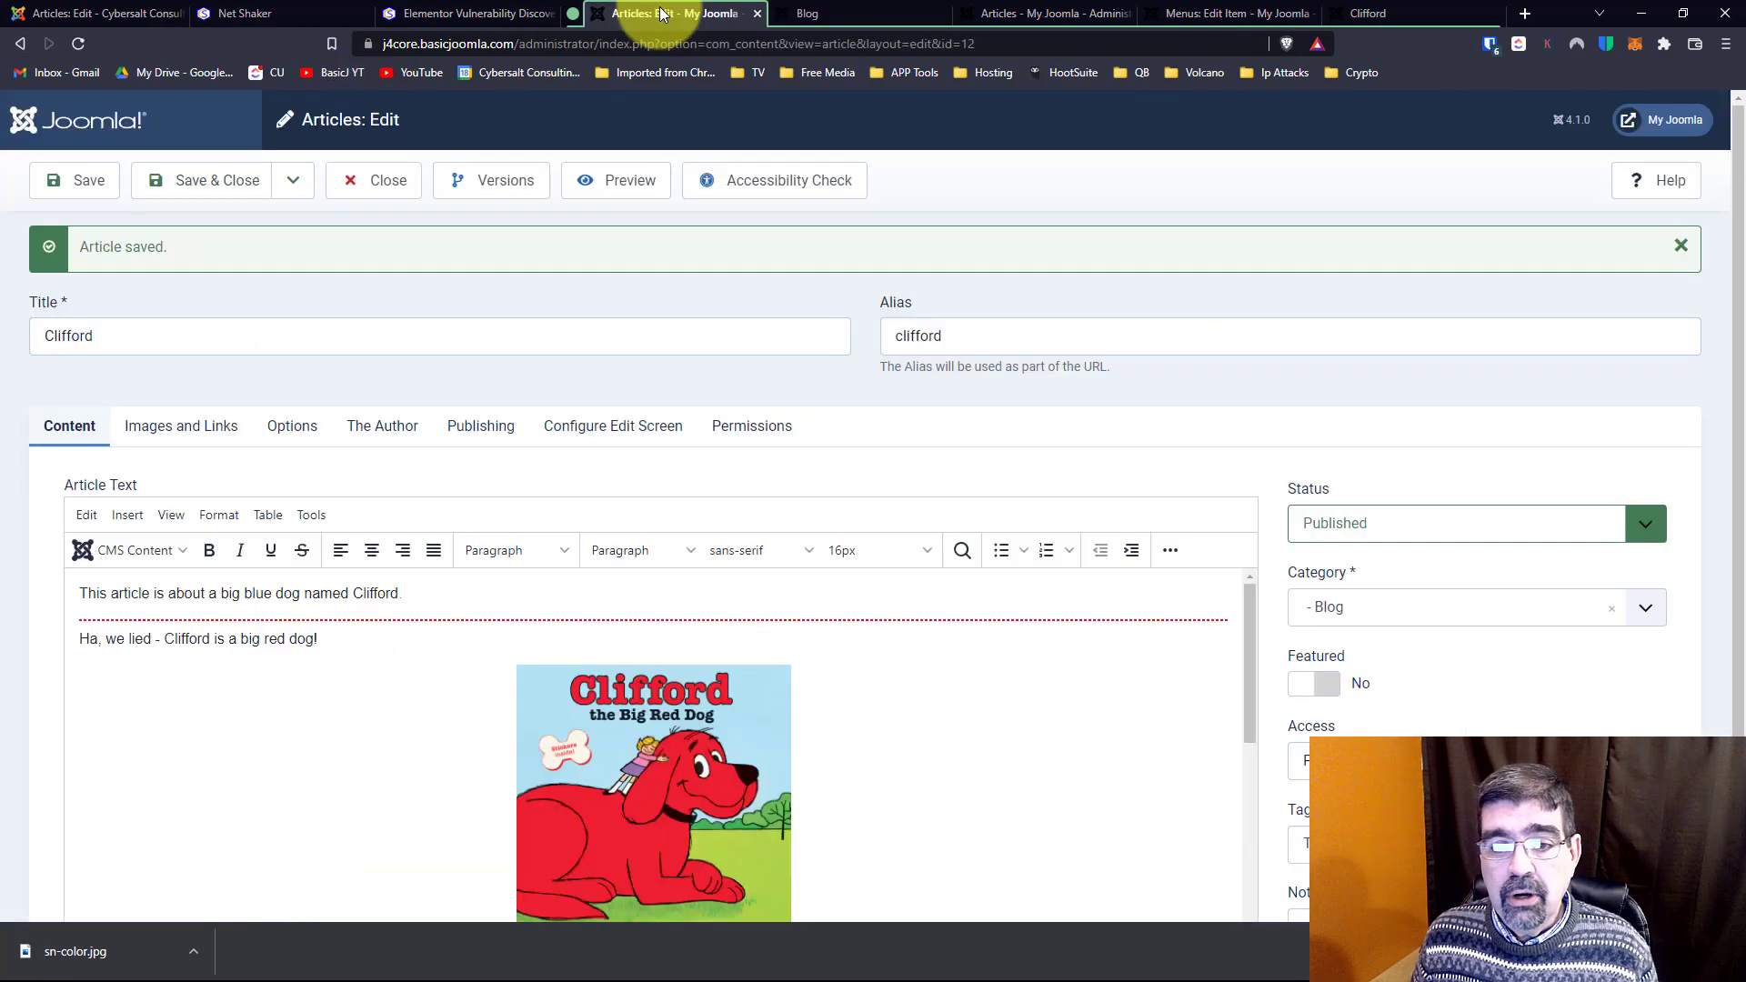
Delete the Clifford article's first intro sentence, undo to restore it, and review the text.
{"action": "triple_click", "coordinate": [292, 592]}
{"action": "key", "text": "BackSpace"}
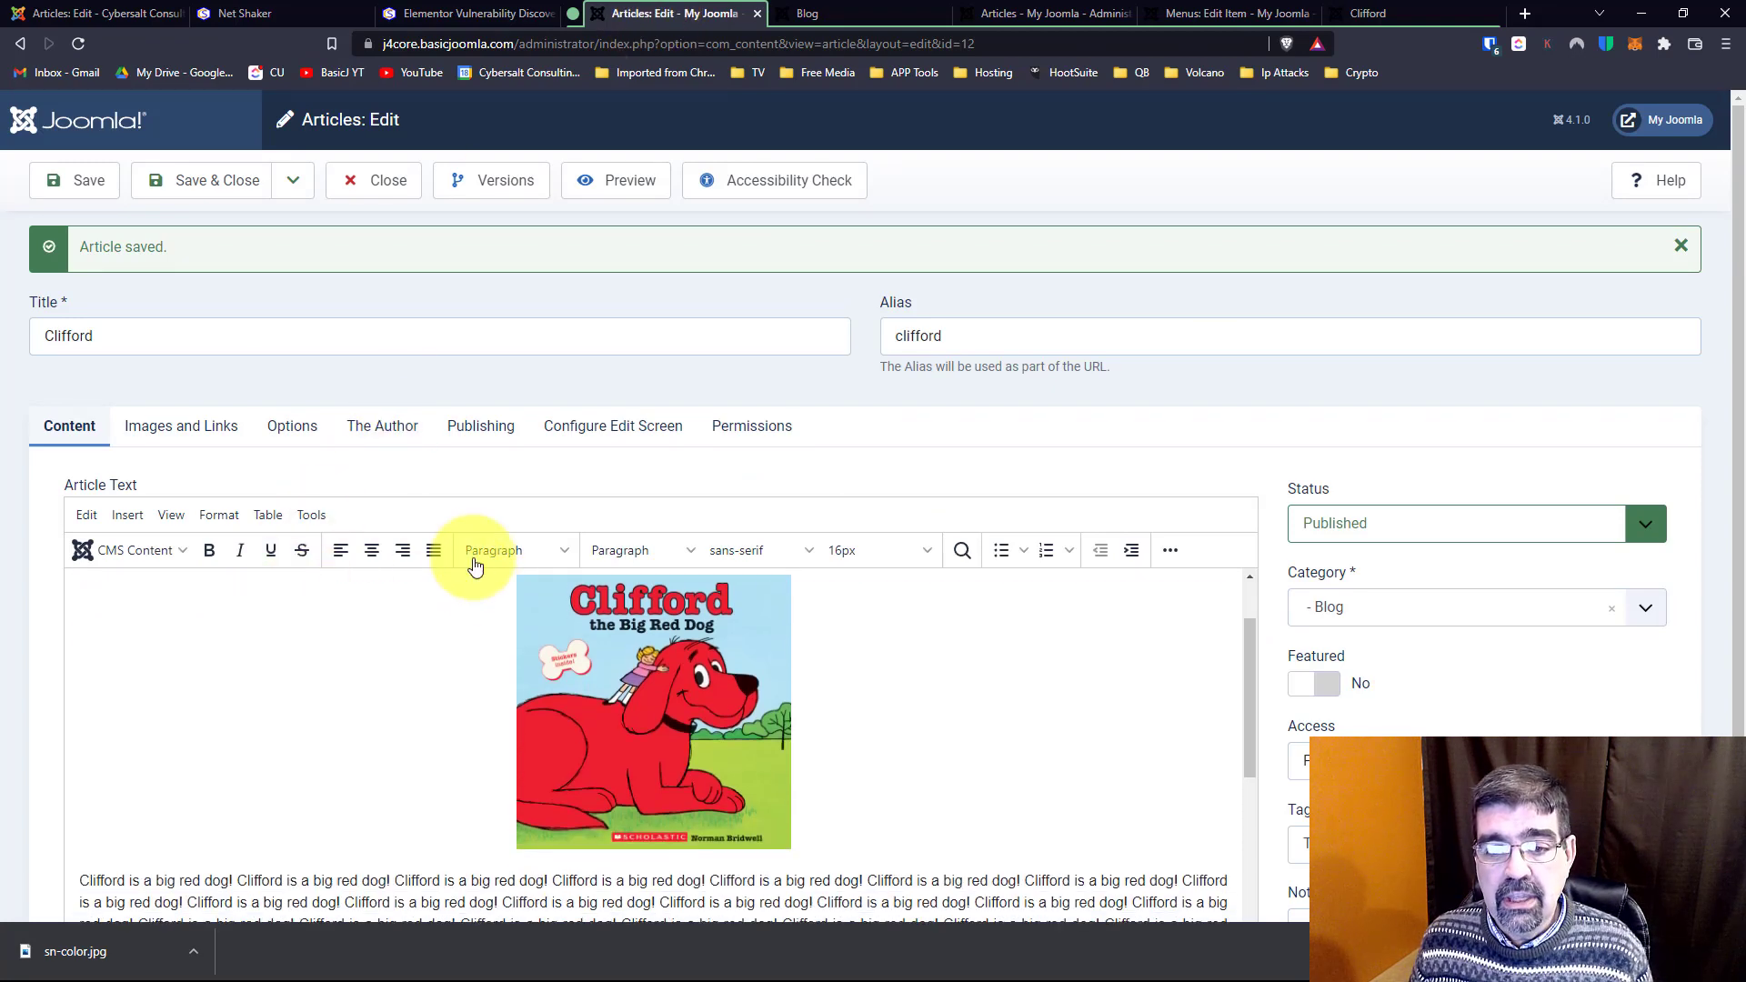
{"action": "key", "text": "ctrl+z"}
{"action": "scroll", "coordinate": [1232, 494], "scroll_direction": "down", "scroll_amount": 2}
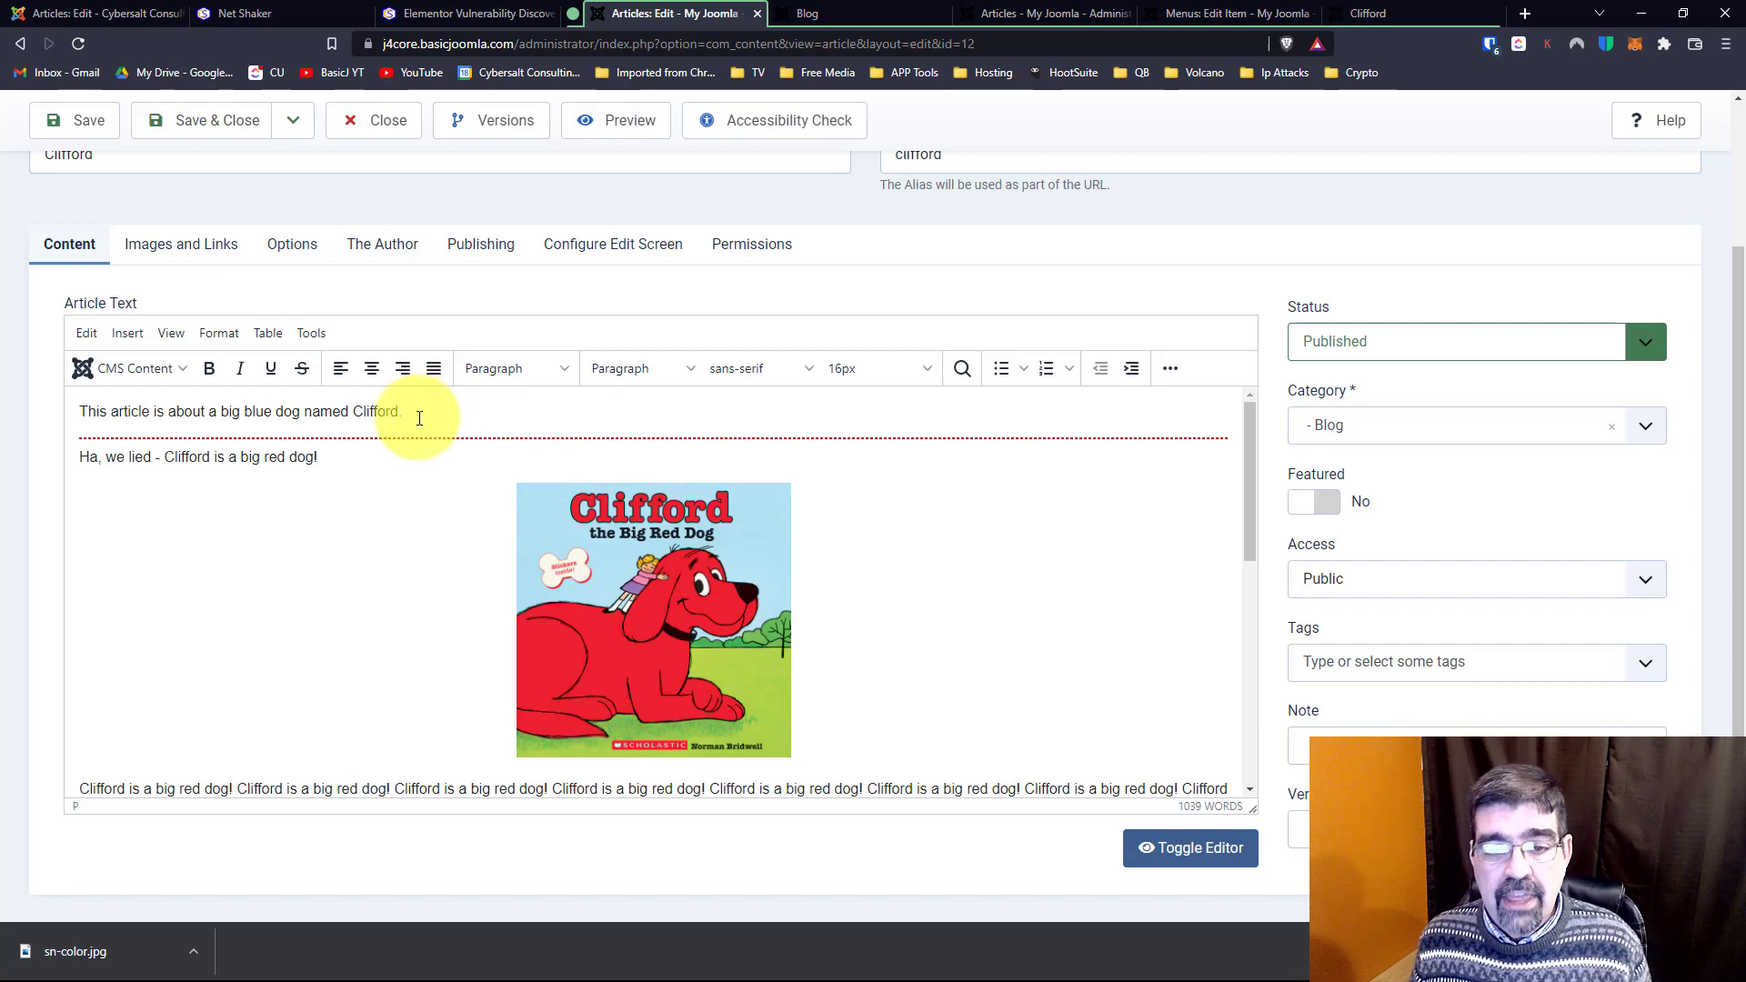
{"action": "scroll", "coordinate": [414, 450], "scroll_direction": "down", "scroll_amount": 1}
{"action": "scroll", "coordinate": [382, 462], "scroll_direction": "up", "scroll_amount": 1}
{"action": "scroll", "coordinate": [359, 606], "scroll_direction": "down", "scroll_amount": 2}
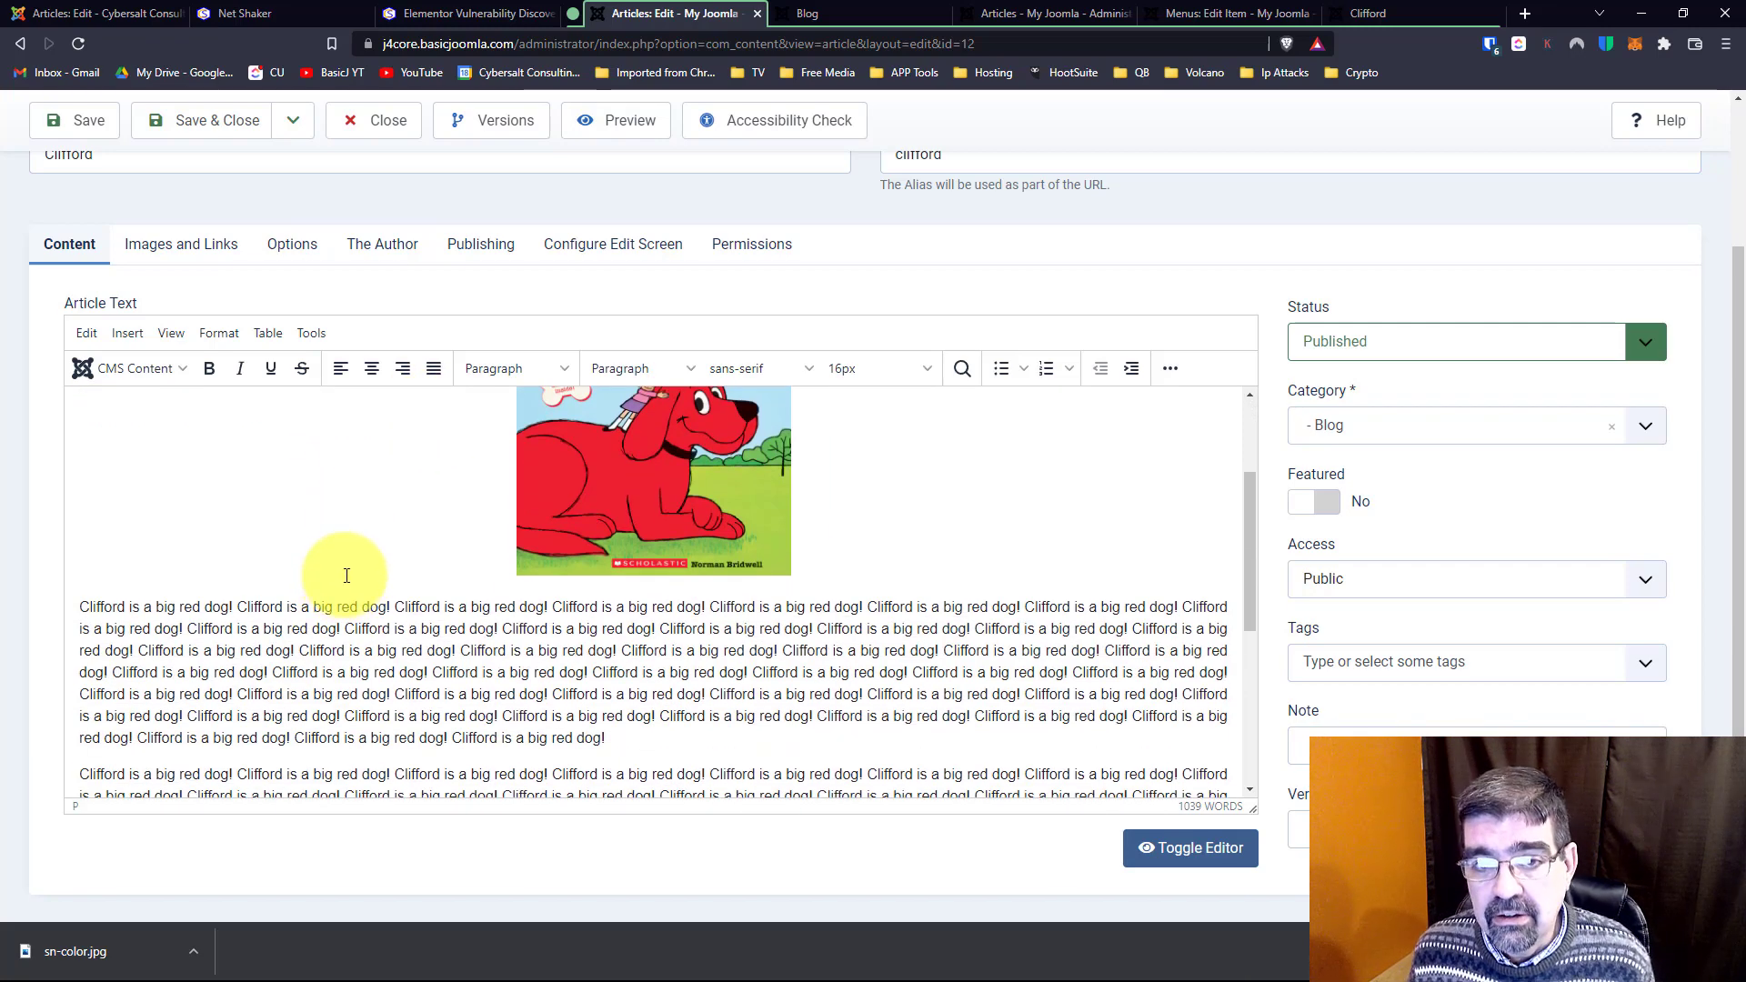
{"action": "scroll", "coordinate": [346, 574], "scroll_direction": "up", "scroll_amount": 2}
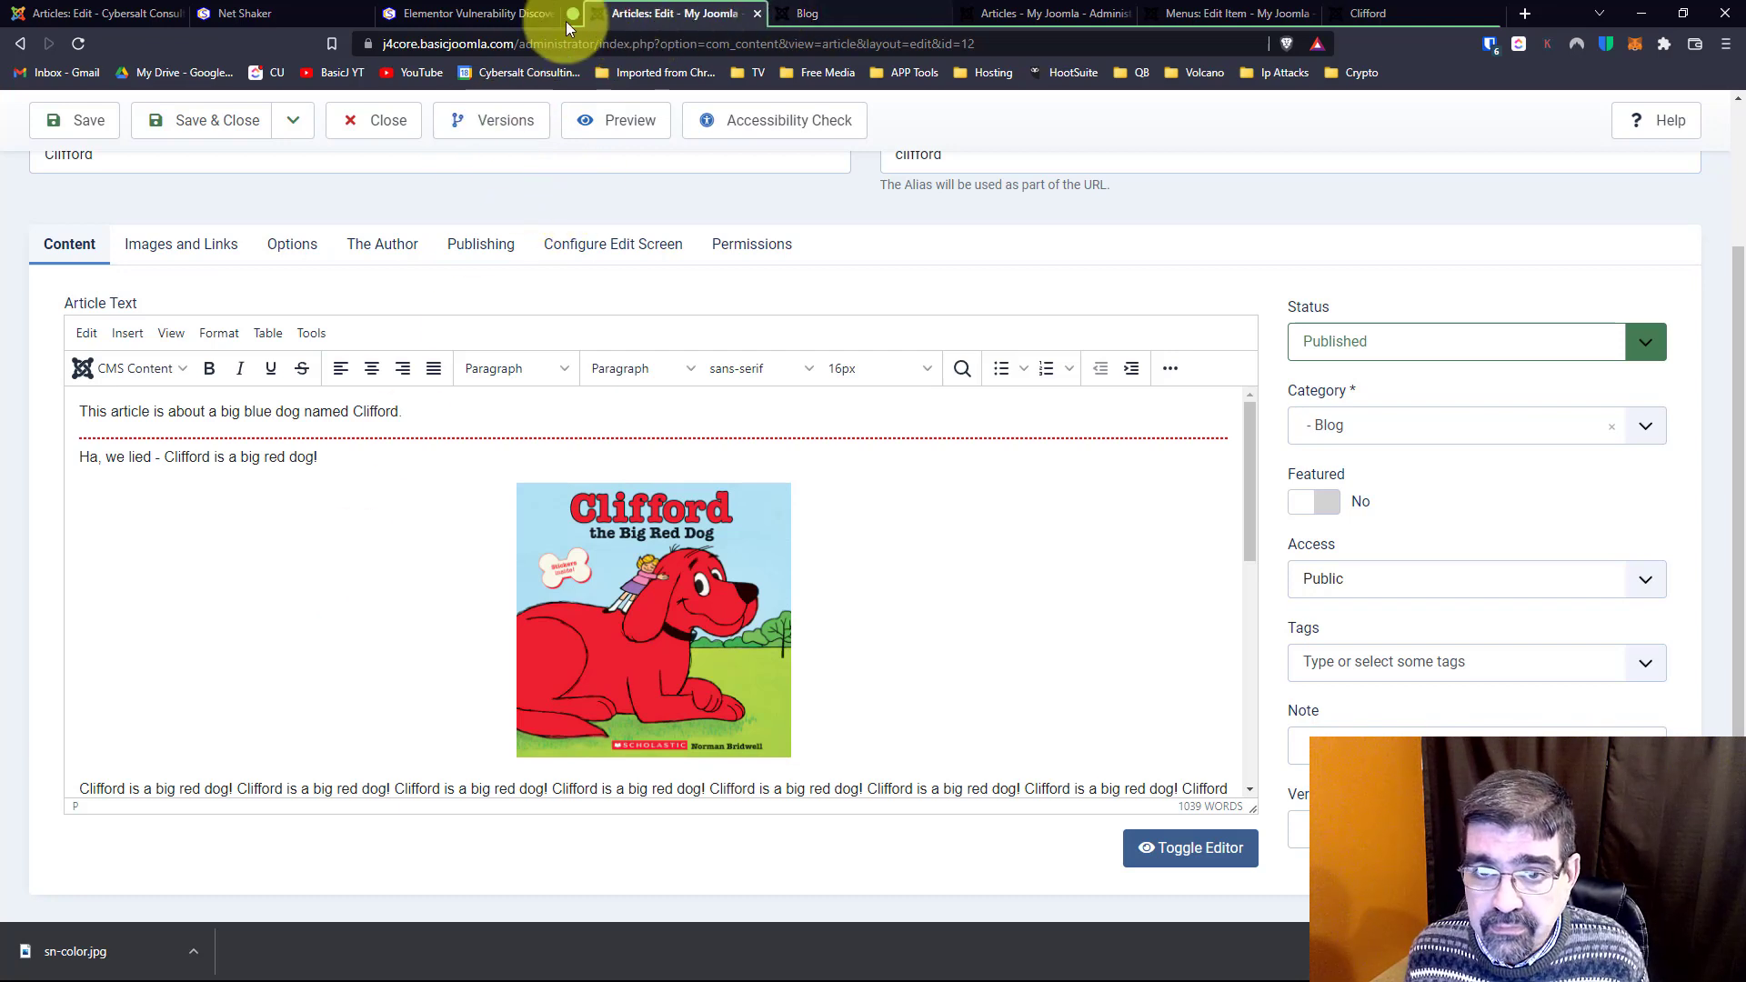
Close the Clifford editor and open the Snoopy article for editing.
{"action": "left_click", "coordinate": [372, 120]}
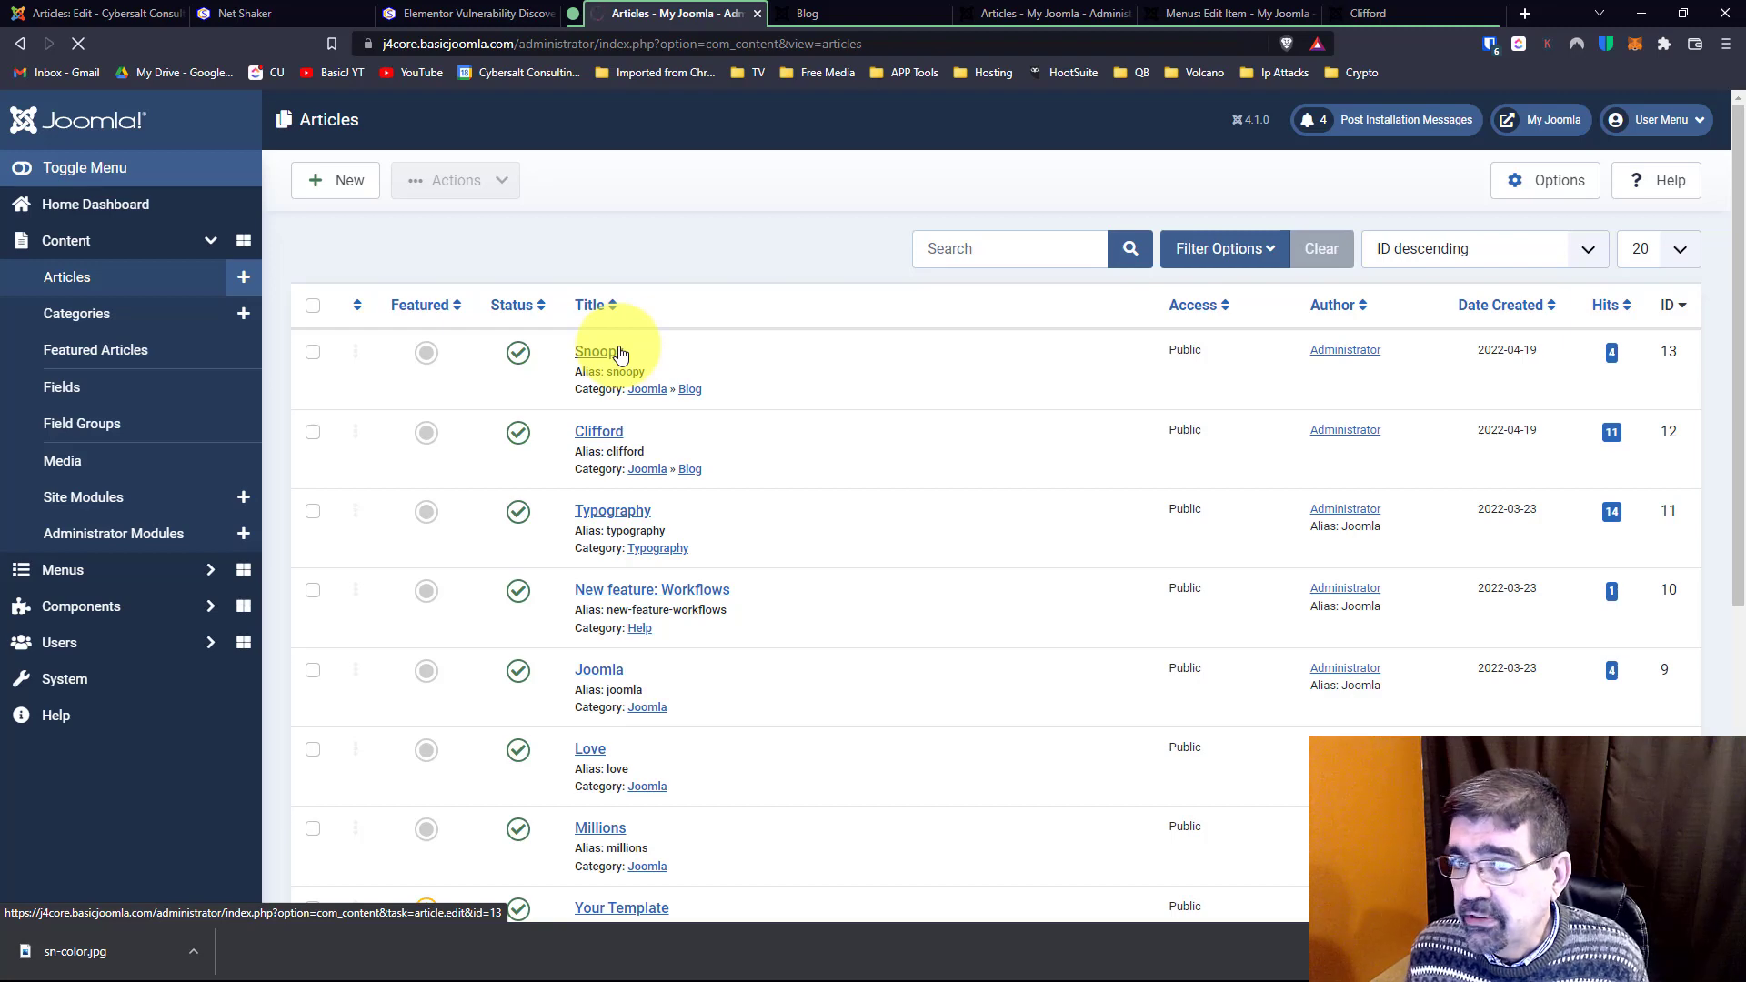
{"action": "left_click", "coordinate": [621, 354]}
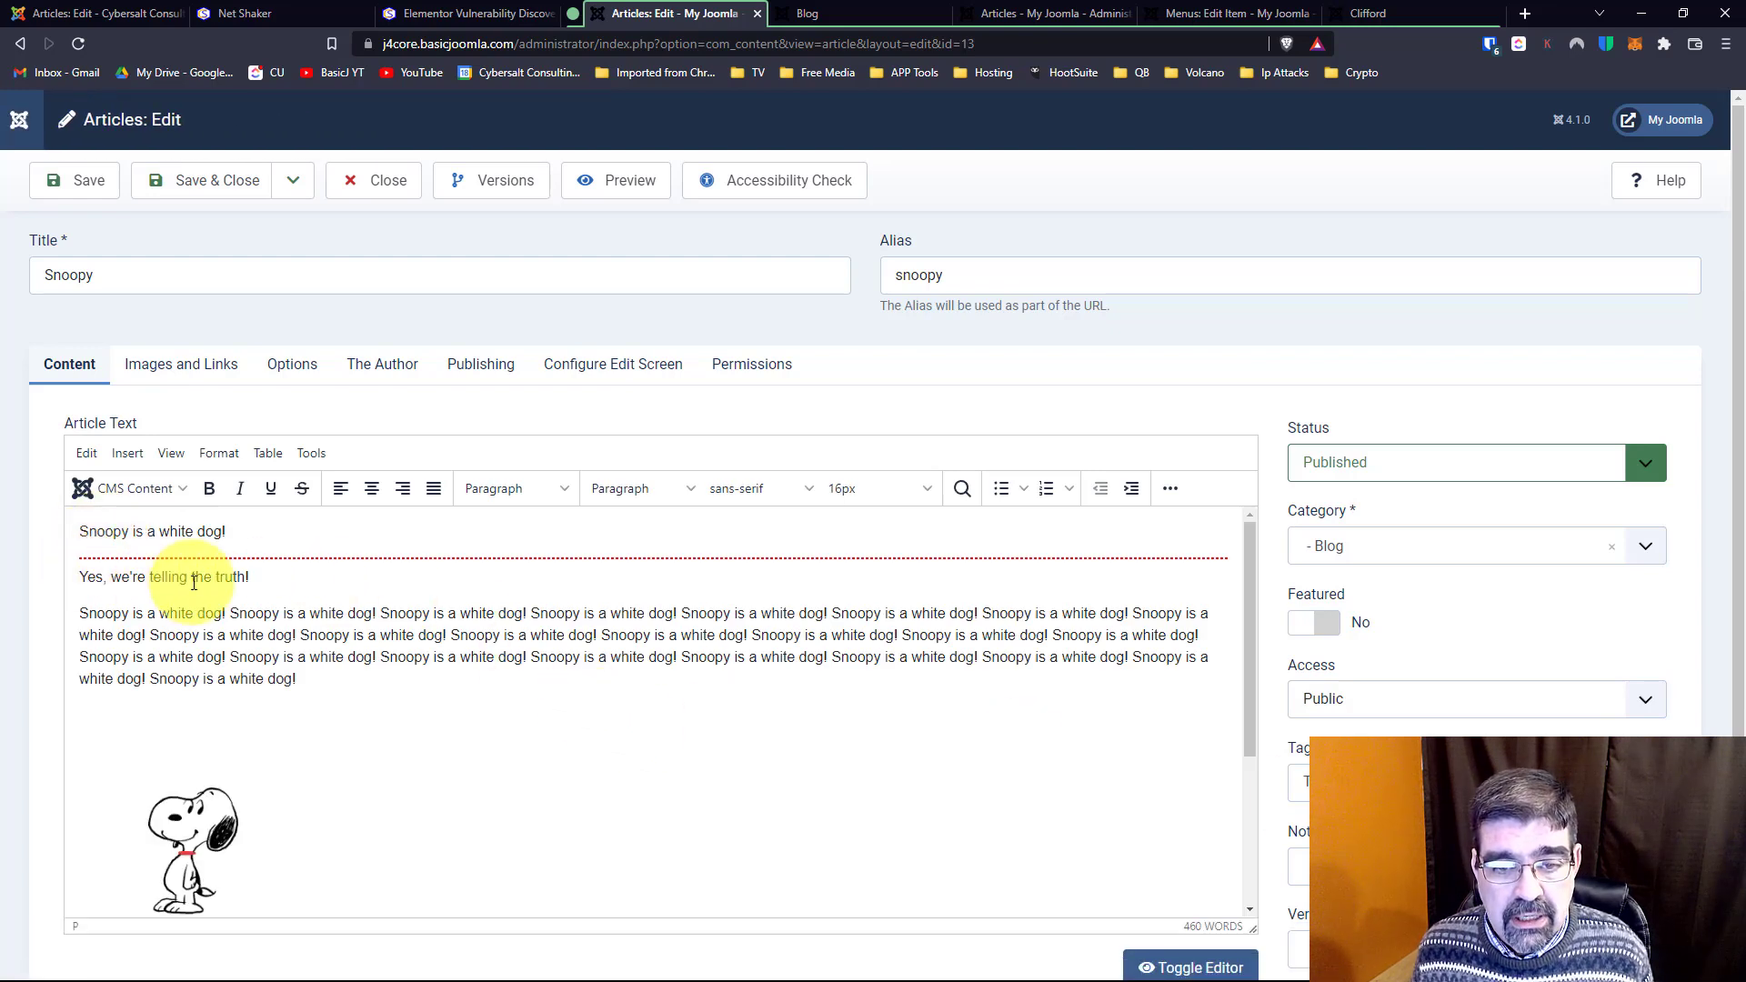
Open the full Snoopy article from the site's Blog page, then return to its editor.
{"action": "left_click", "coordinate": [828, 13]}
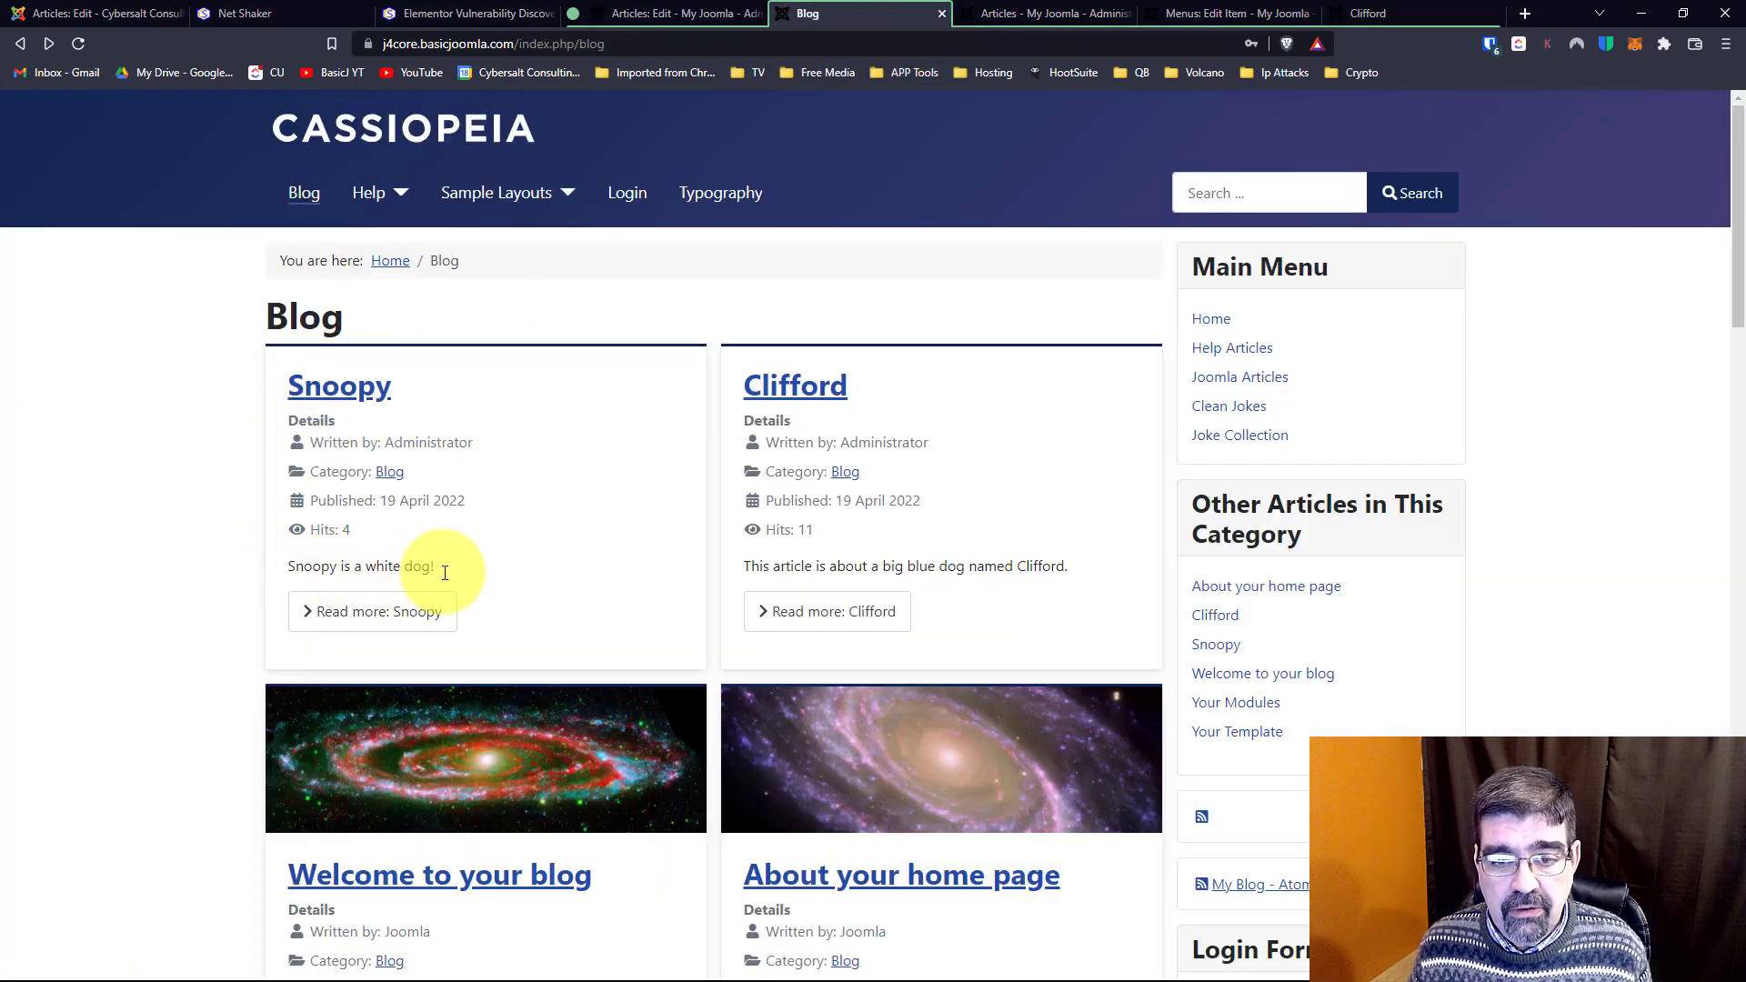
{"action": "left_click", "coordinate": [365, 616]}
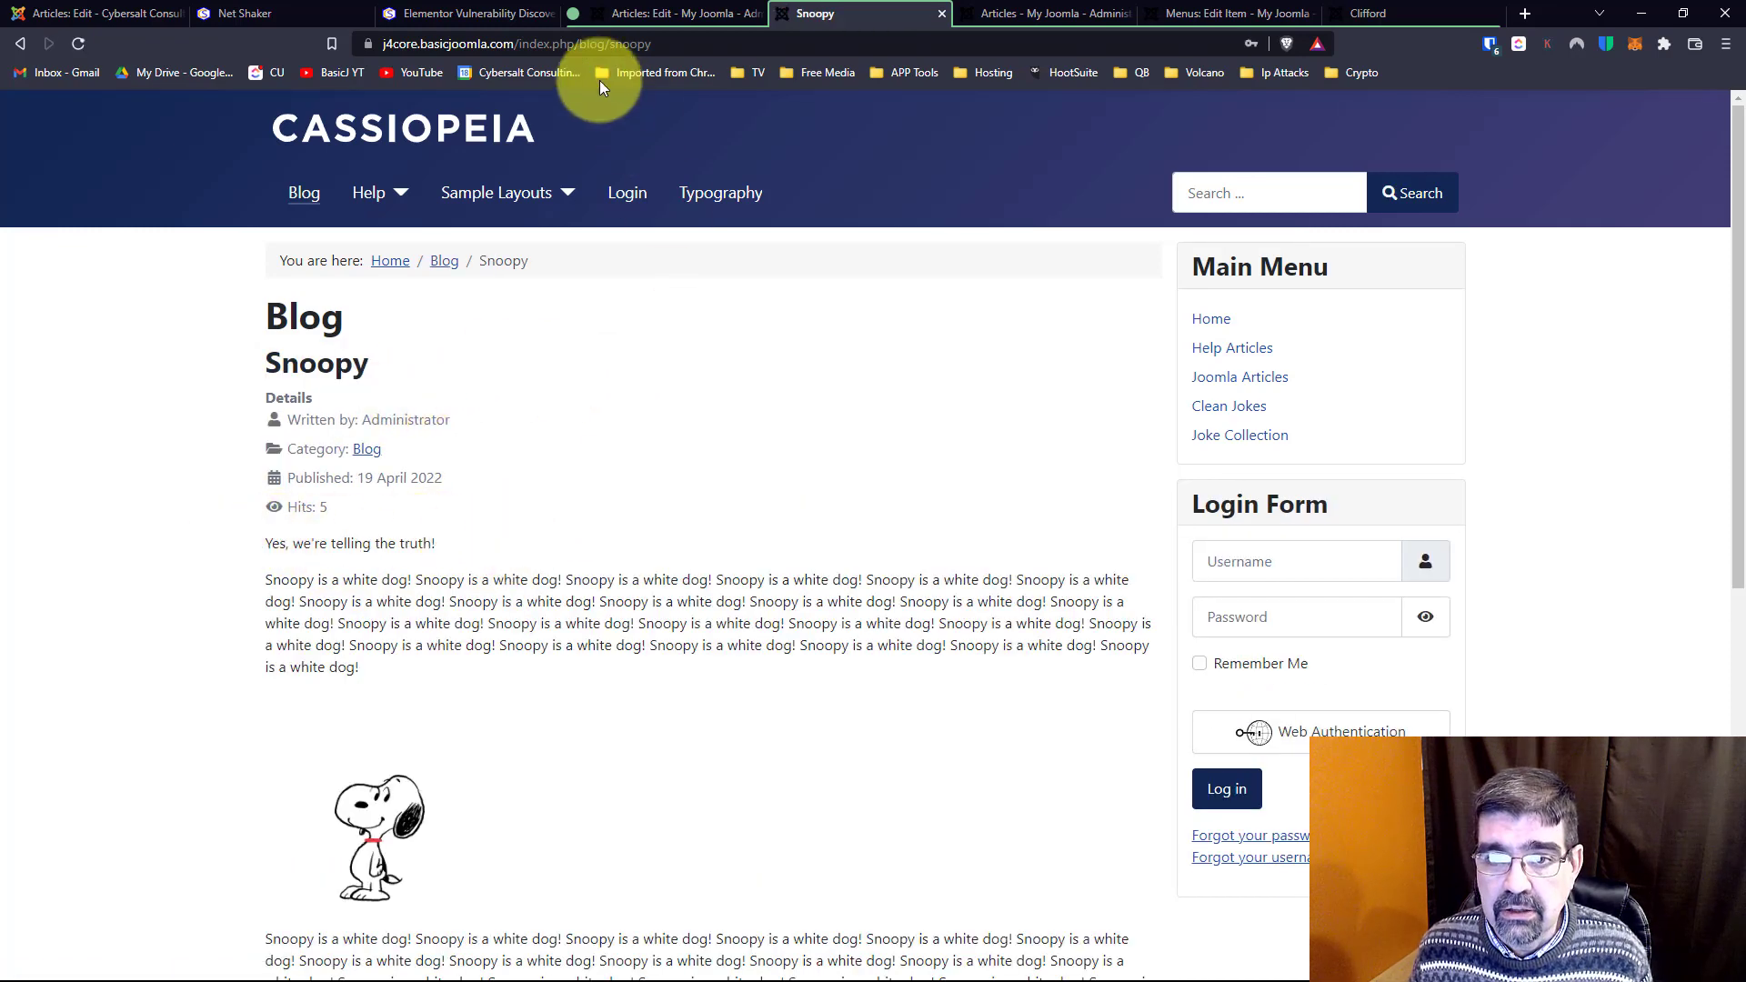
{"action": "left_click", "coordinate": [636, 18]}
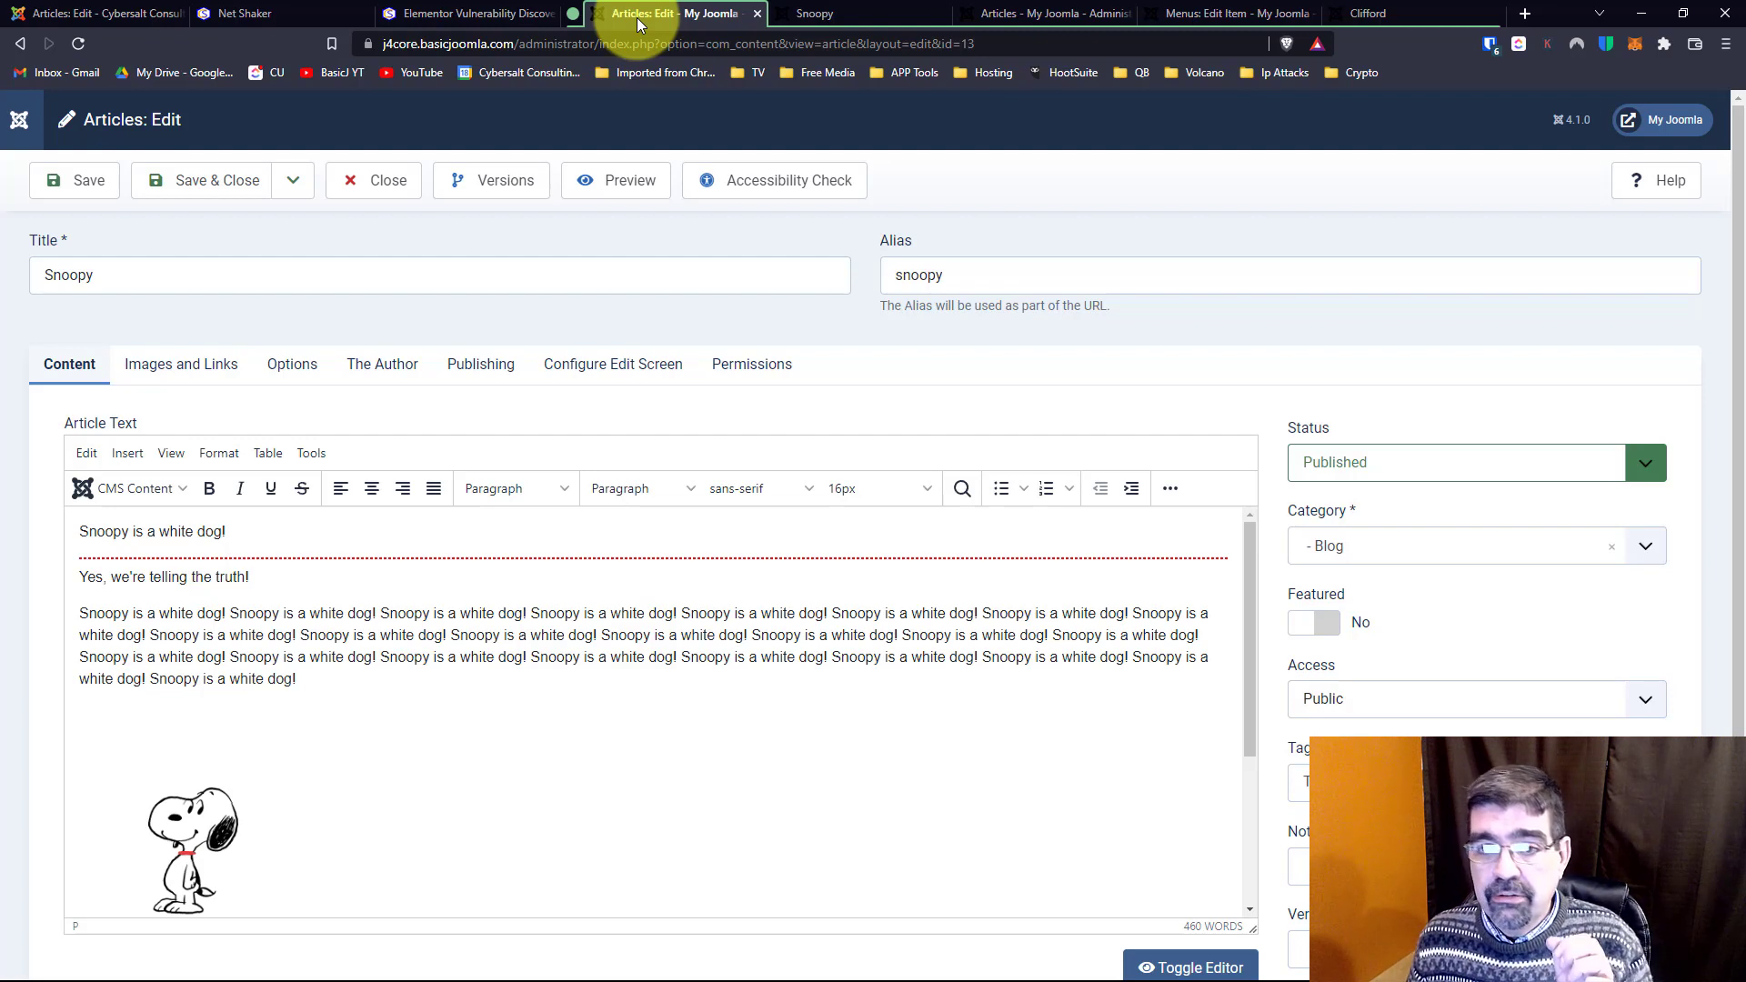
Set Intro Text to Show in the global Articles Options and save the configuration.
{"action": "left_click", "coordinate": [1053, 12]}
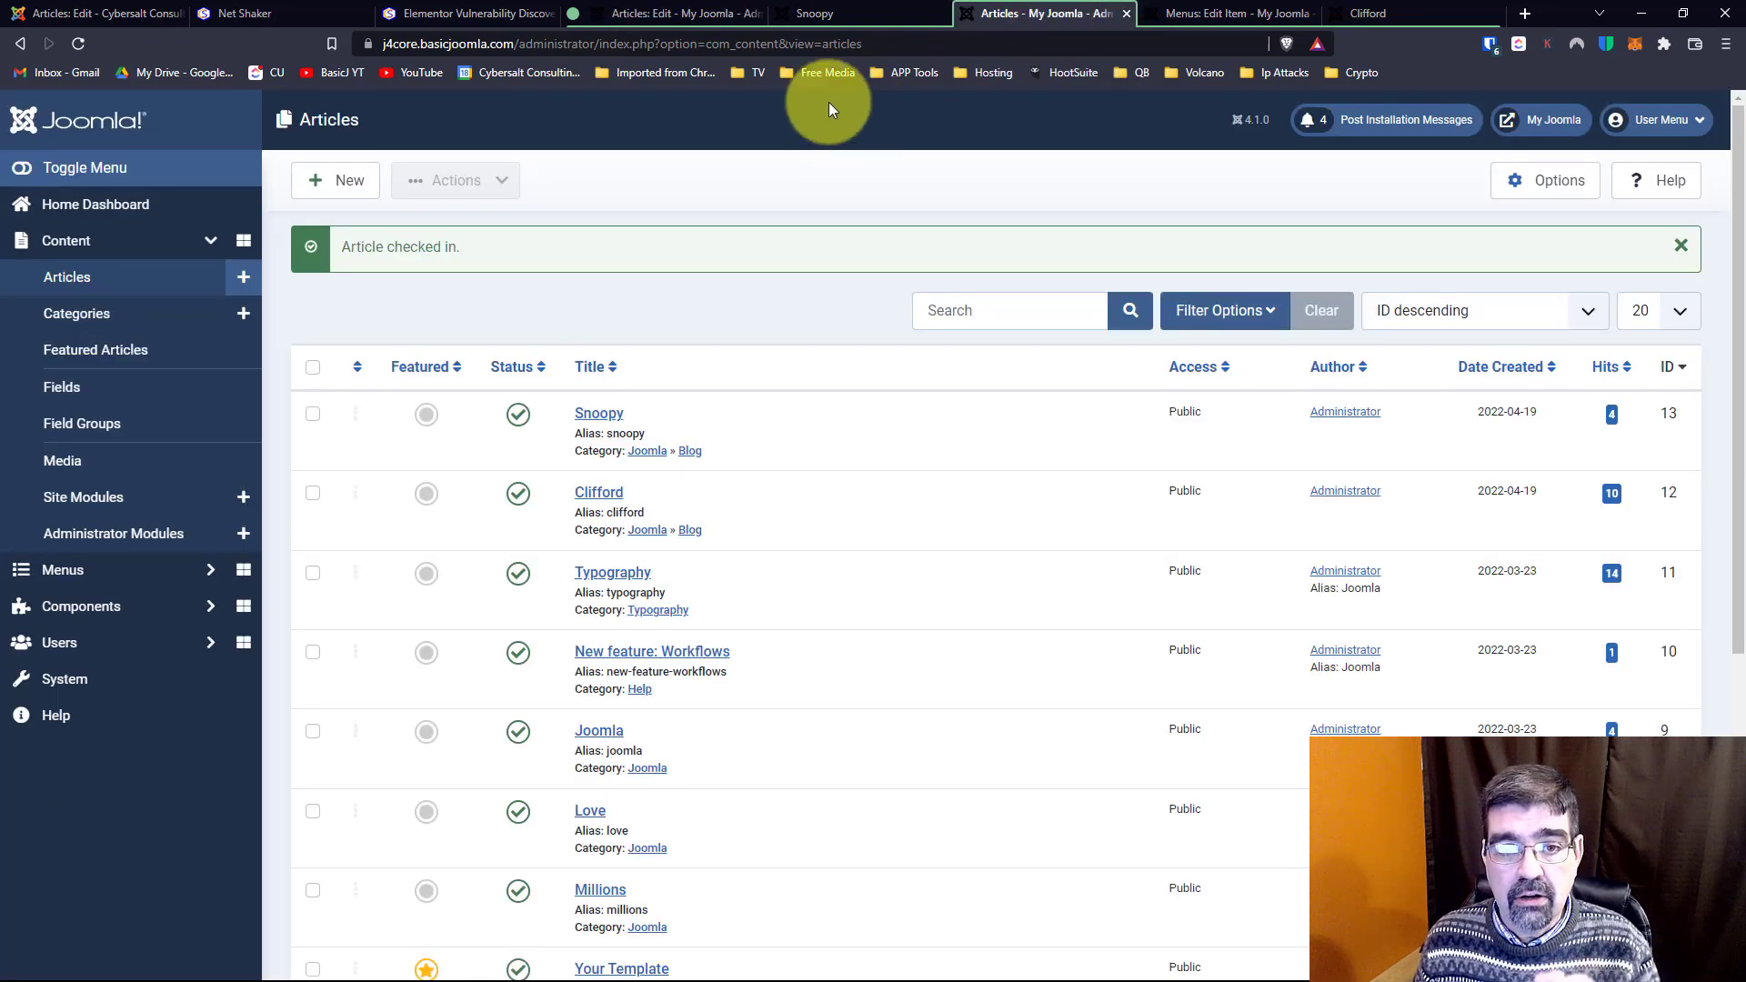
{"action": "left_click", "coordinate": [64, 280]}
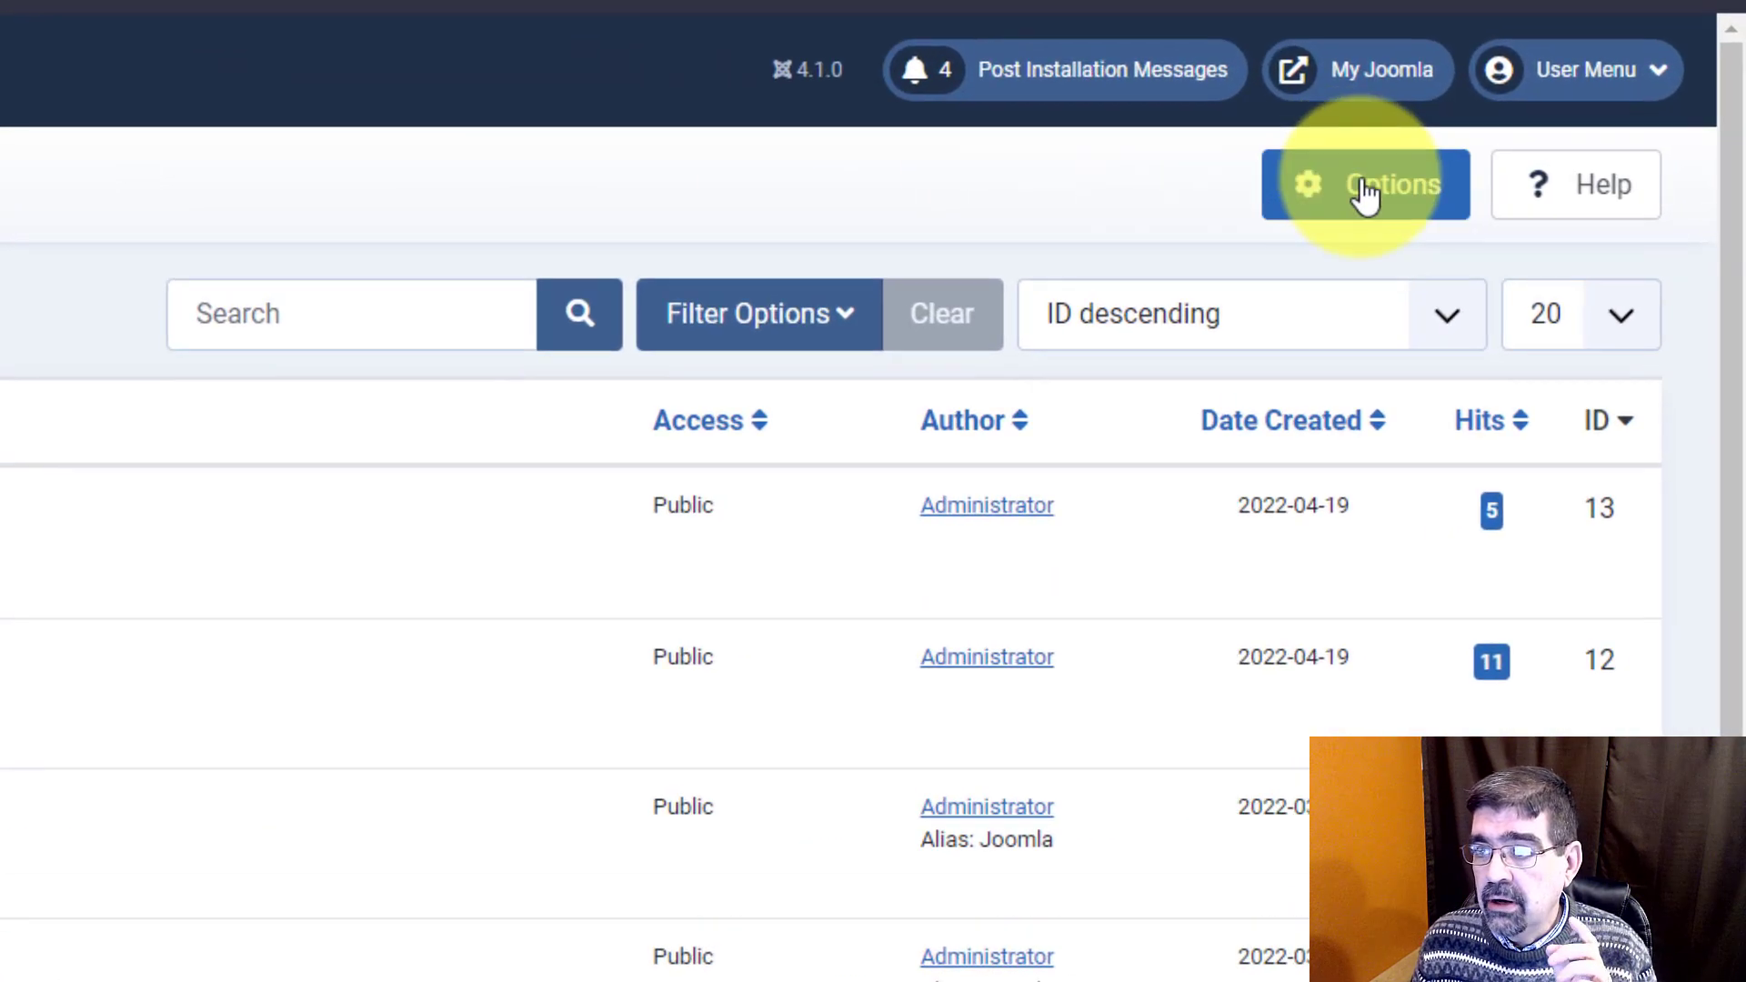
{"action": "left_click", "coordinate": [1364, 194]}
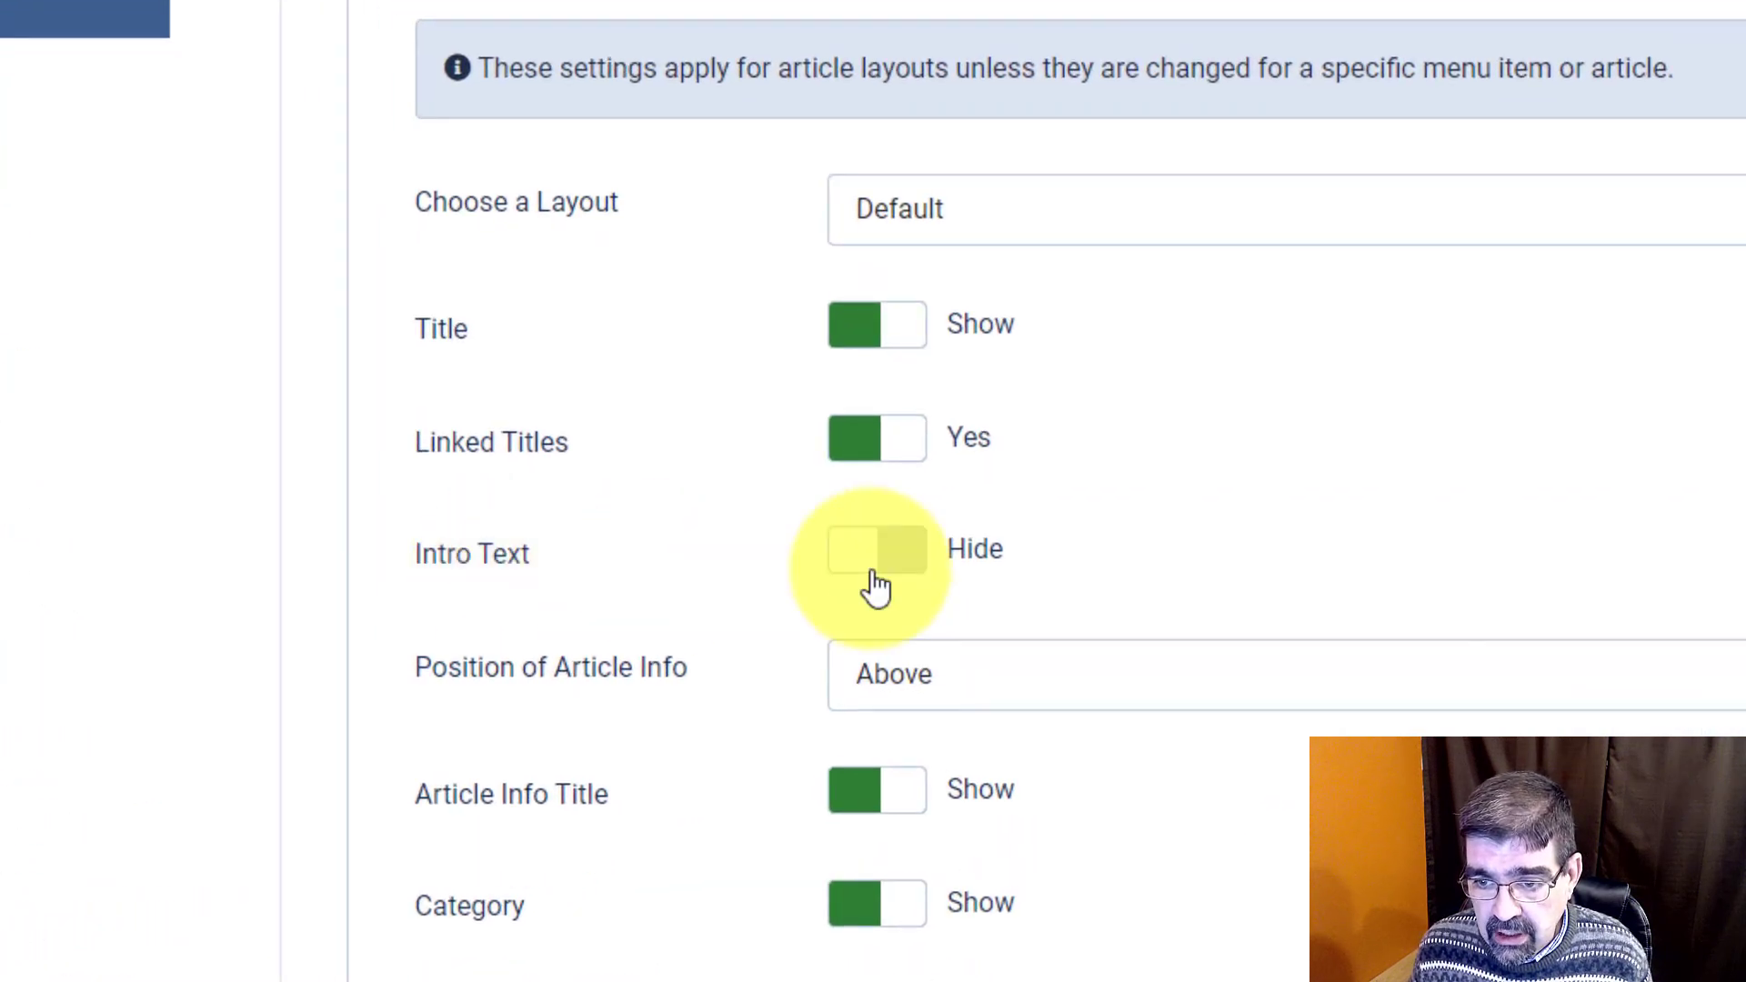
{"action": "left_click", "coordinate": [903, 579]}
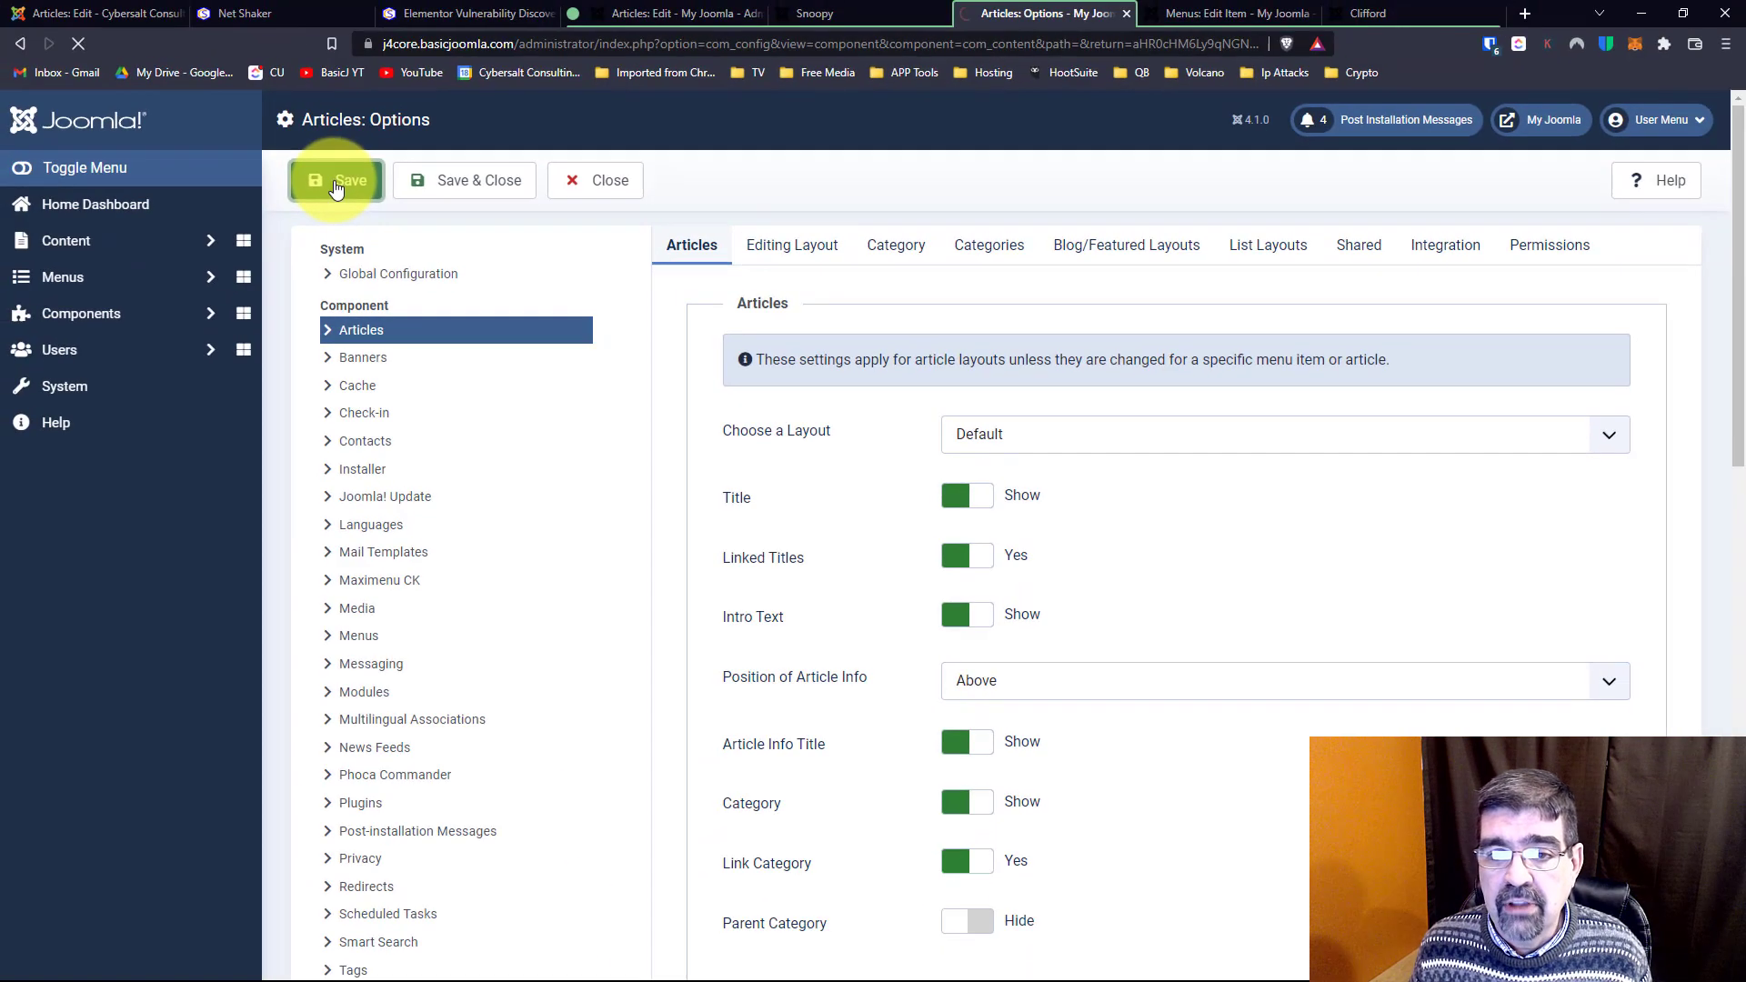
{"action": "left_click", "coordinate": [337, 180]}
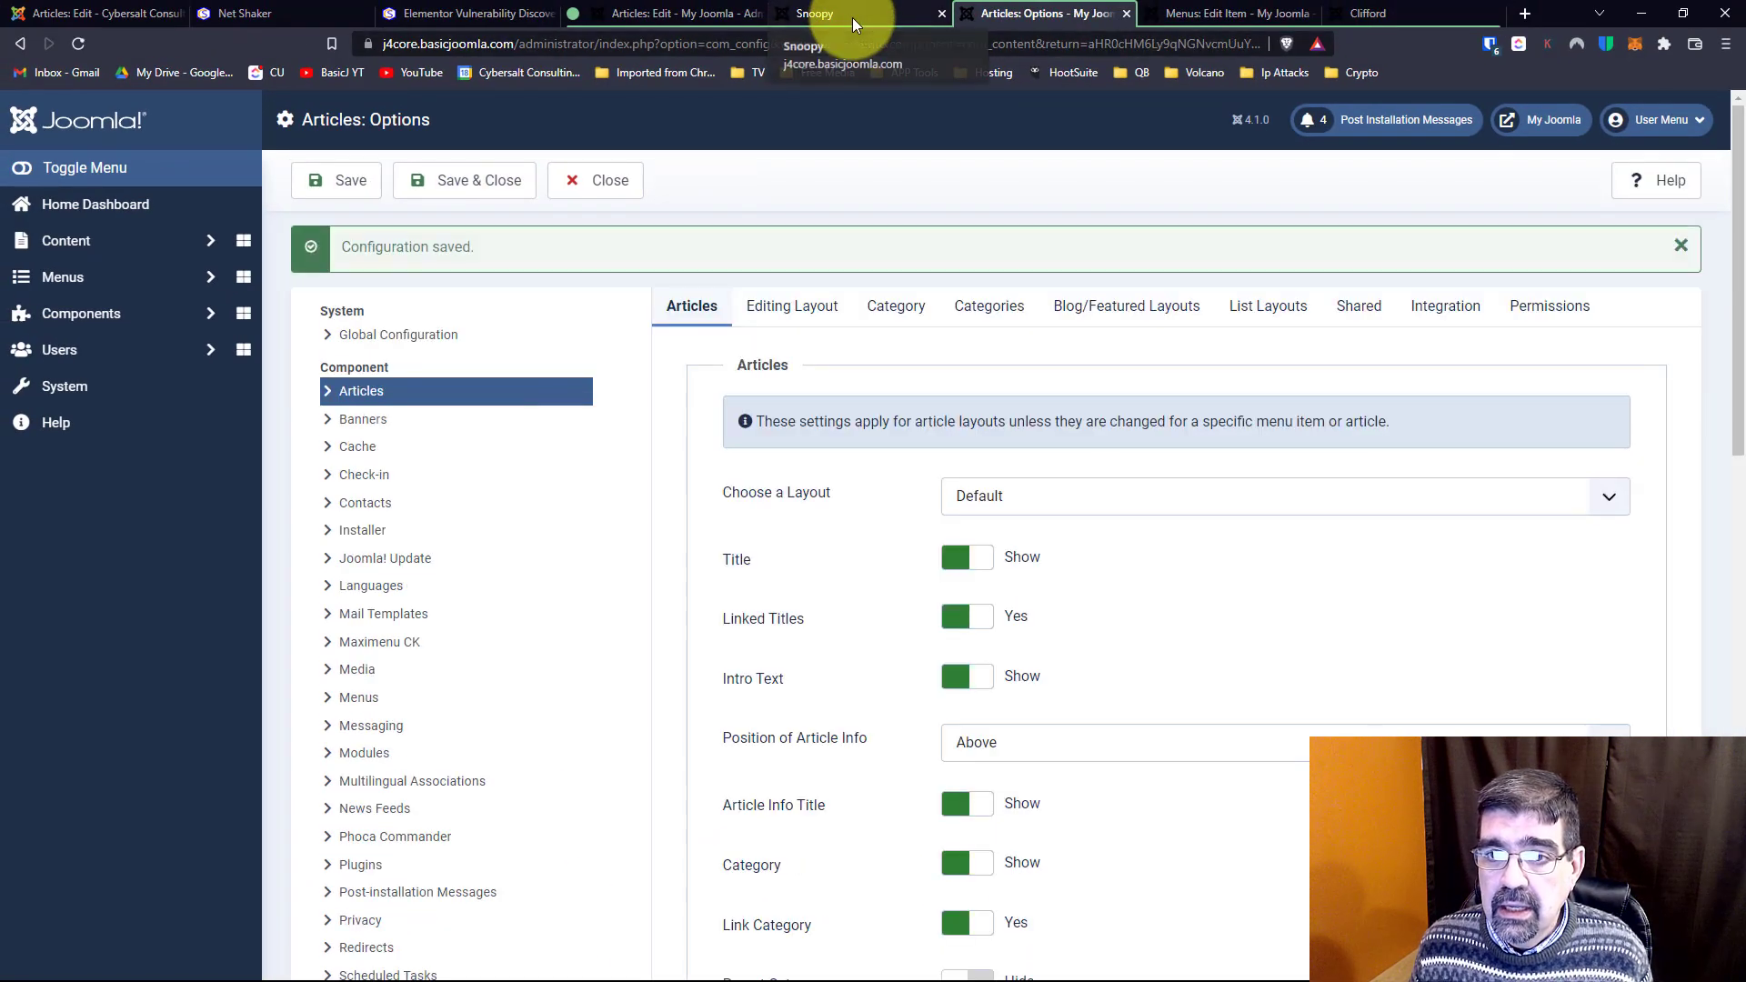
{"action": "left_click", "coordinate": [851, 18]}
Reopen the full Snoopy article from the Blog listing to confirm its intro text now appears.
{"action": "left_click", "coordinate": [20, 46]}
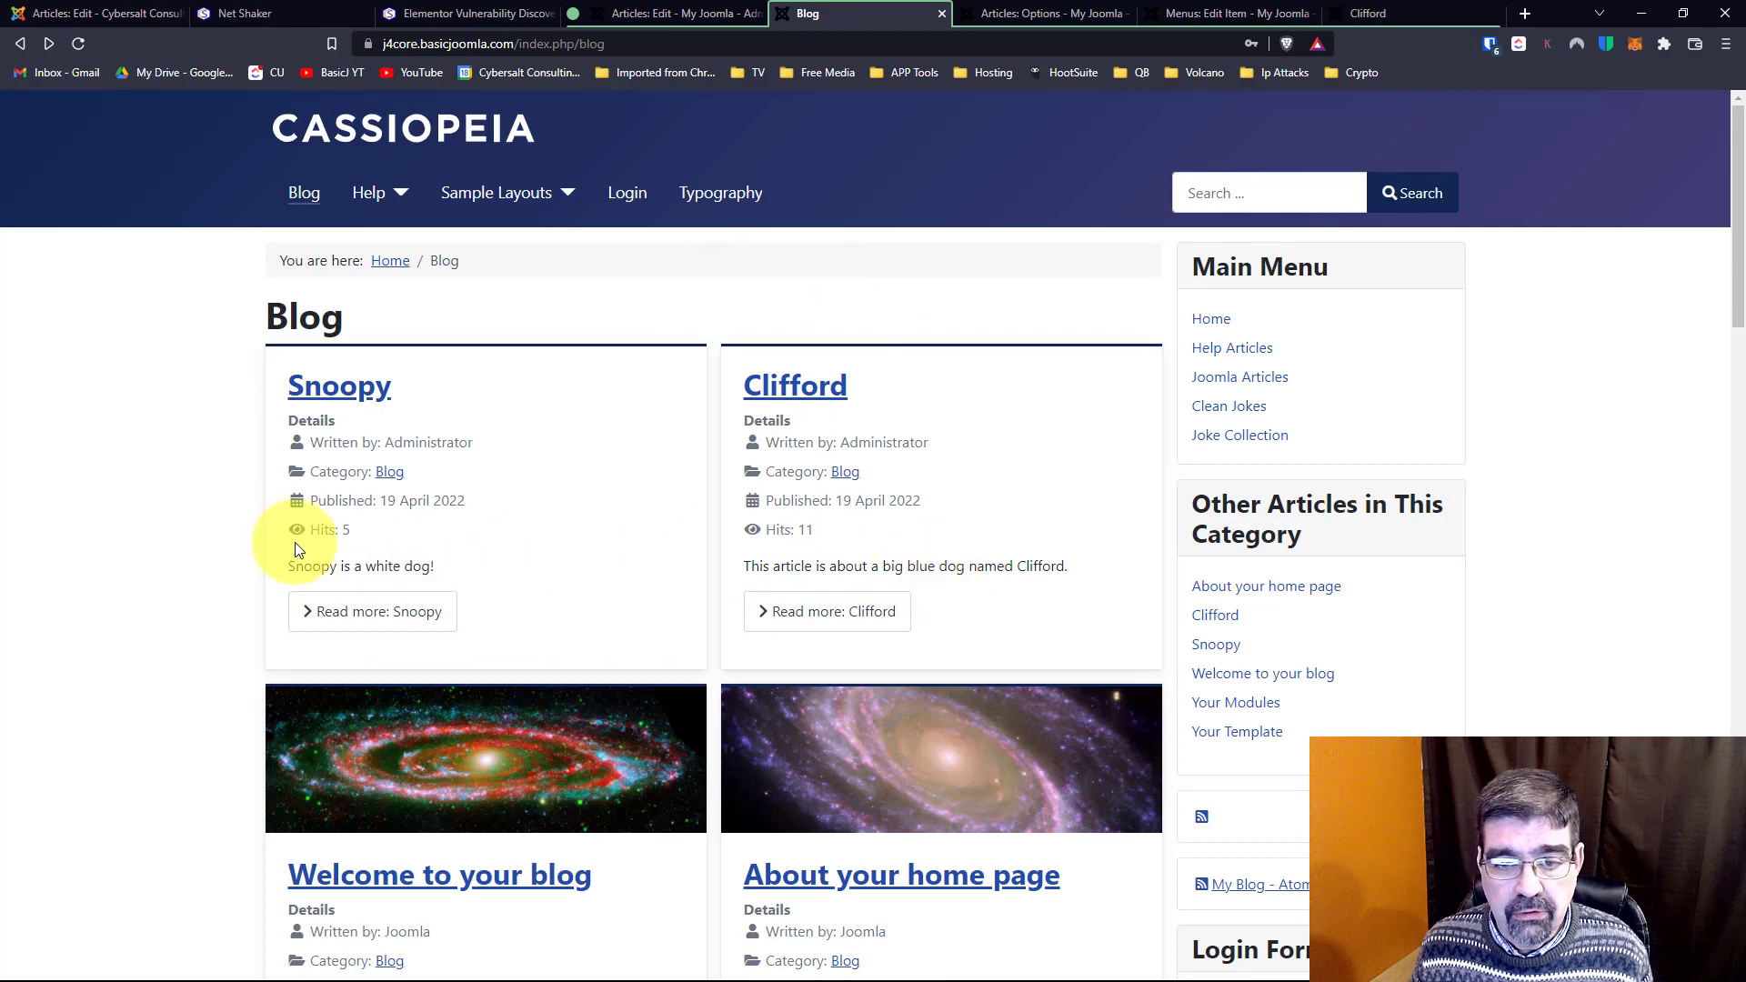
{"action": "left_click", "coordinate": [386, 618]}
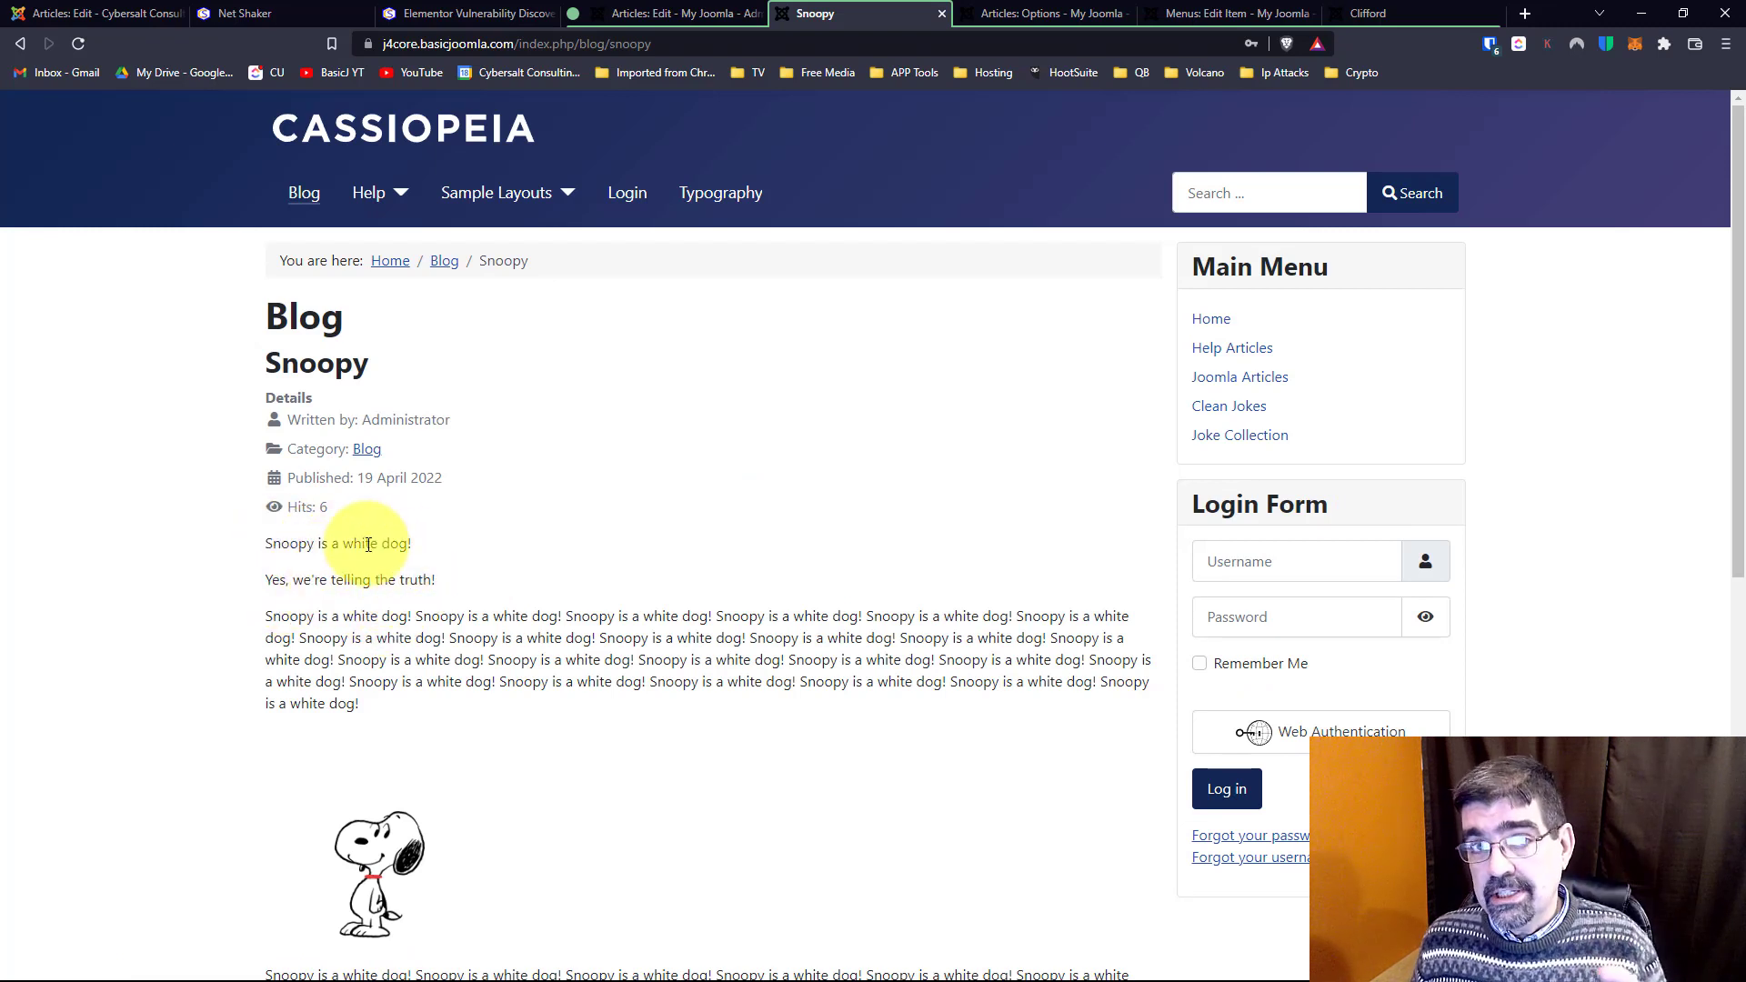
{"action": "left_click", "coordinate": [1032, 14]}
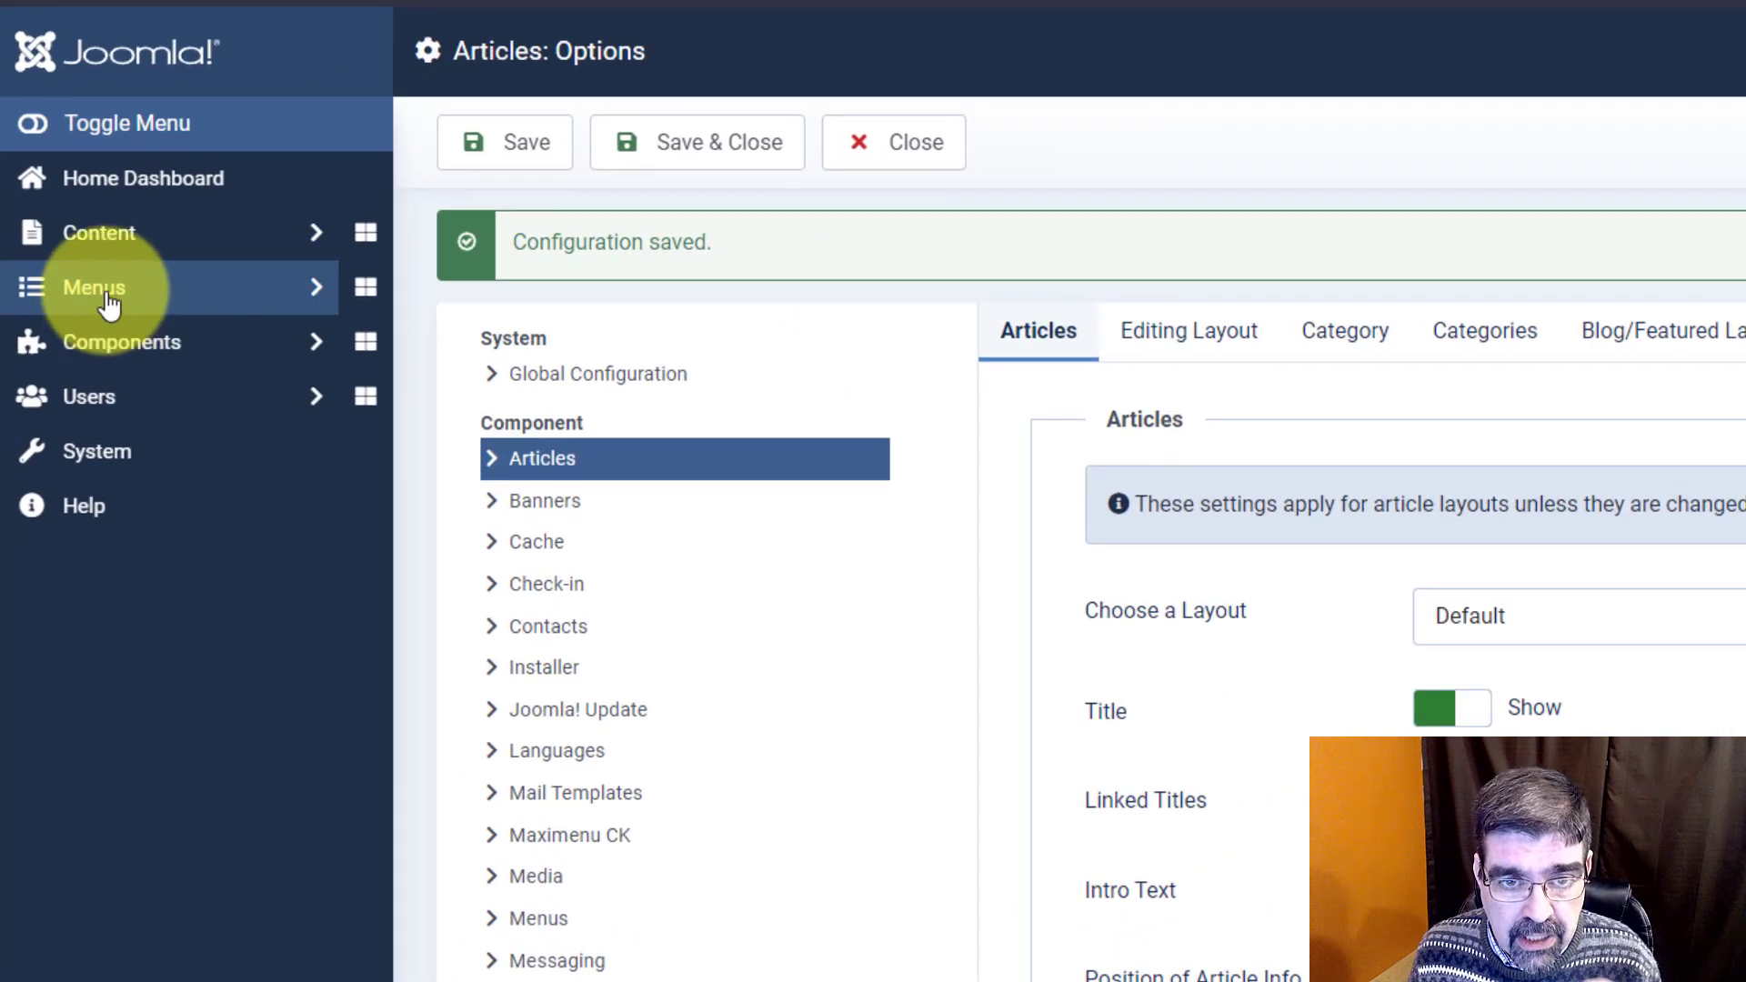
Open Main Menu Blog's Blog item and check its Intro Text option, left at Use Global (Show).
{"action": "left_click", "coordinate": [107, 302]}
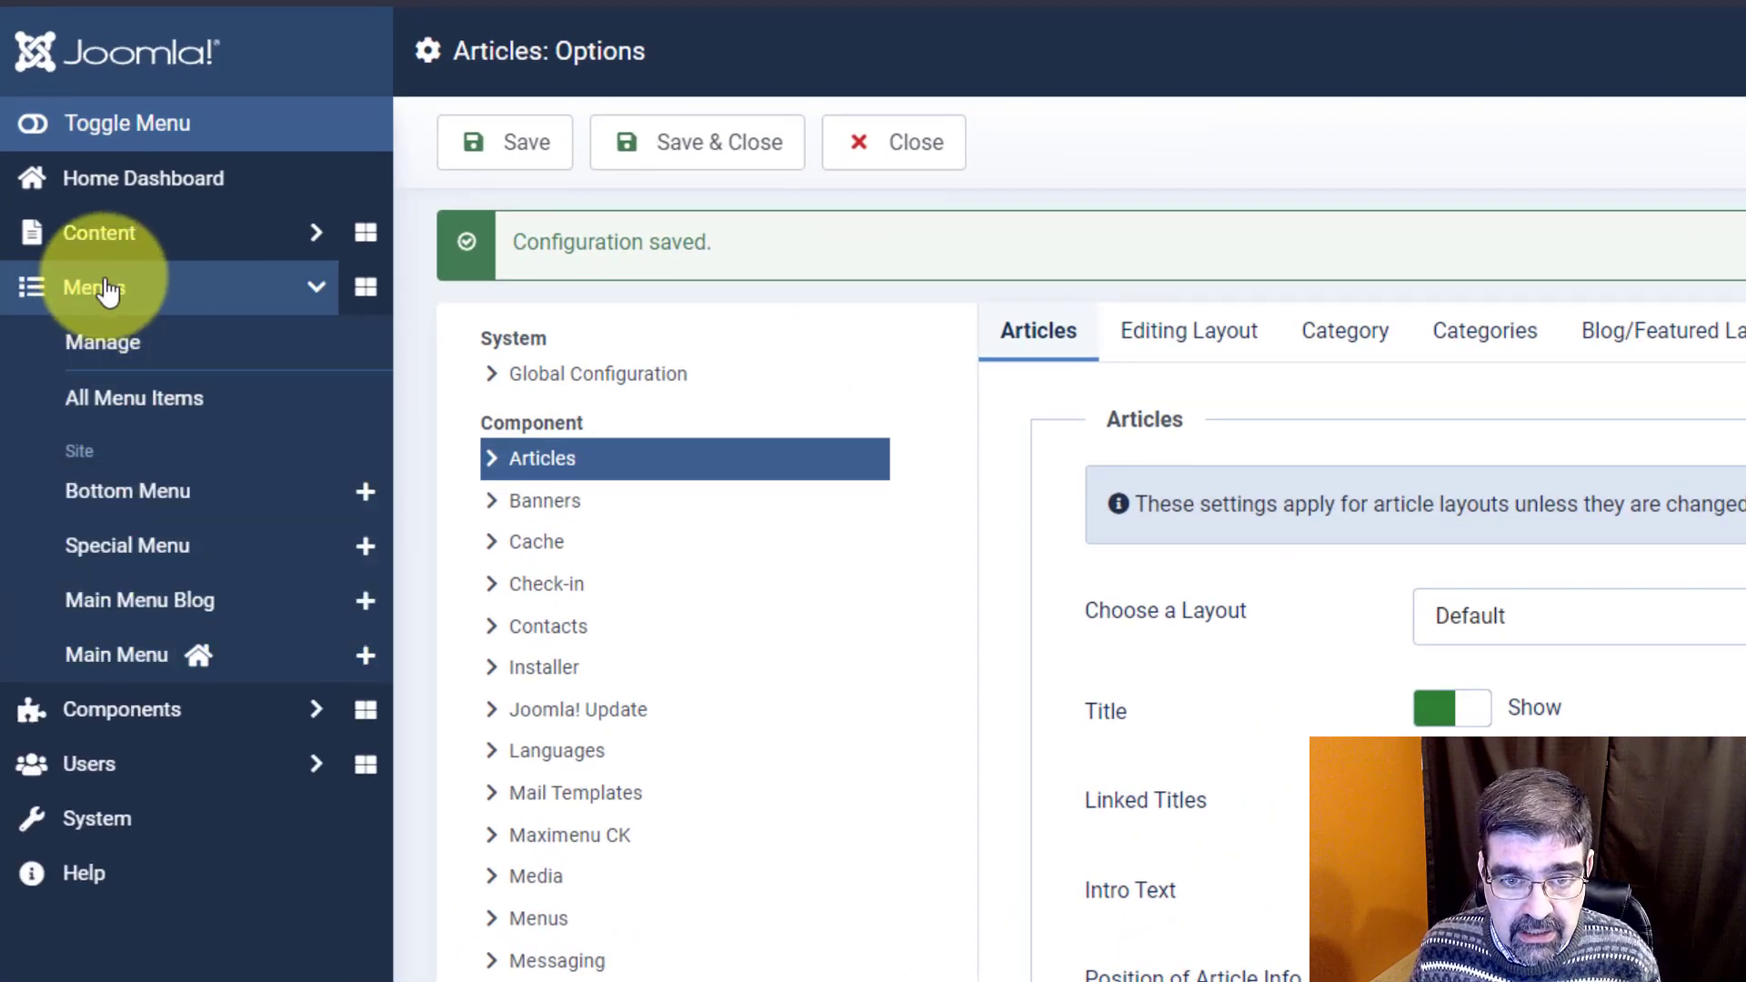
{"action": "left_click", "coordinate": [113, 607]}
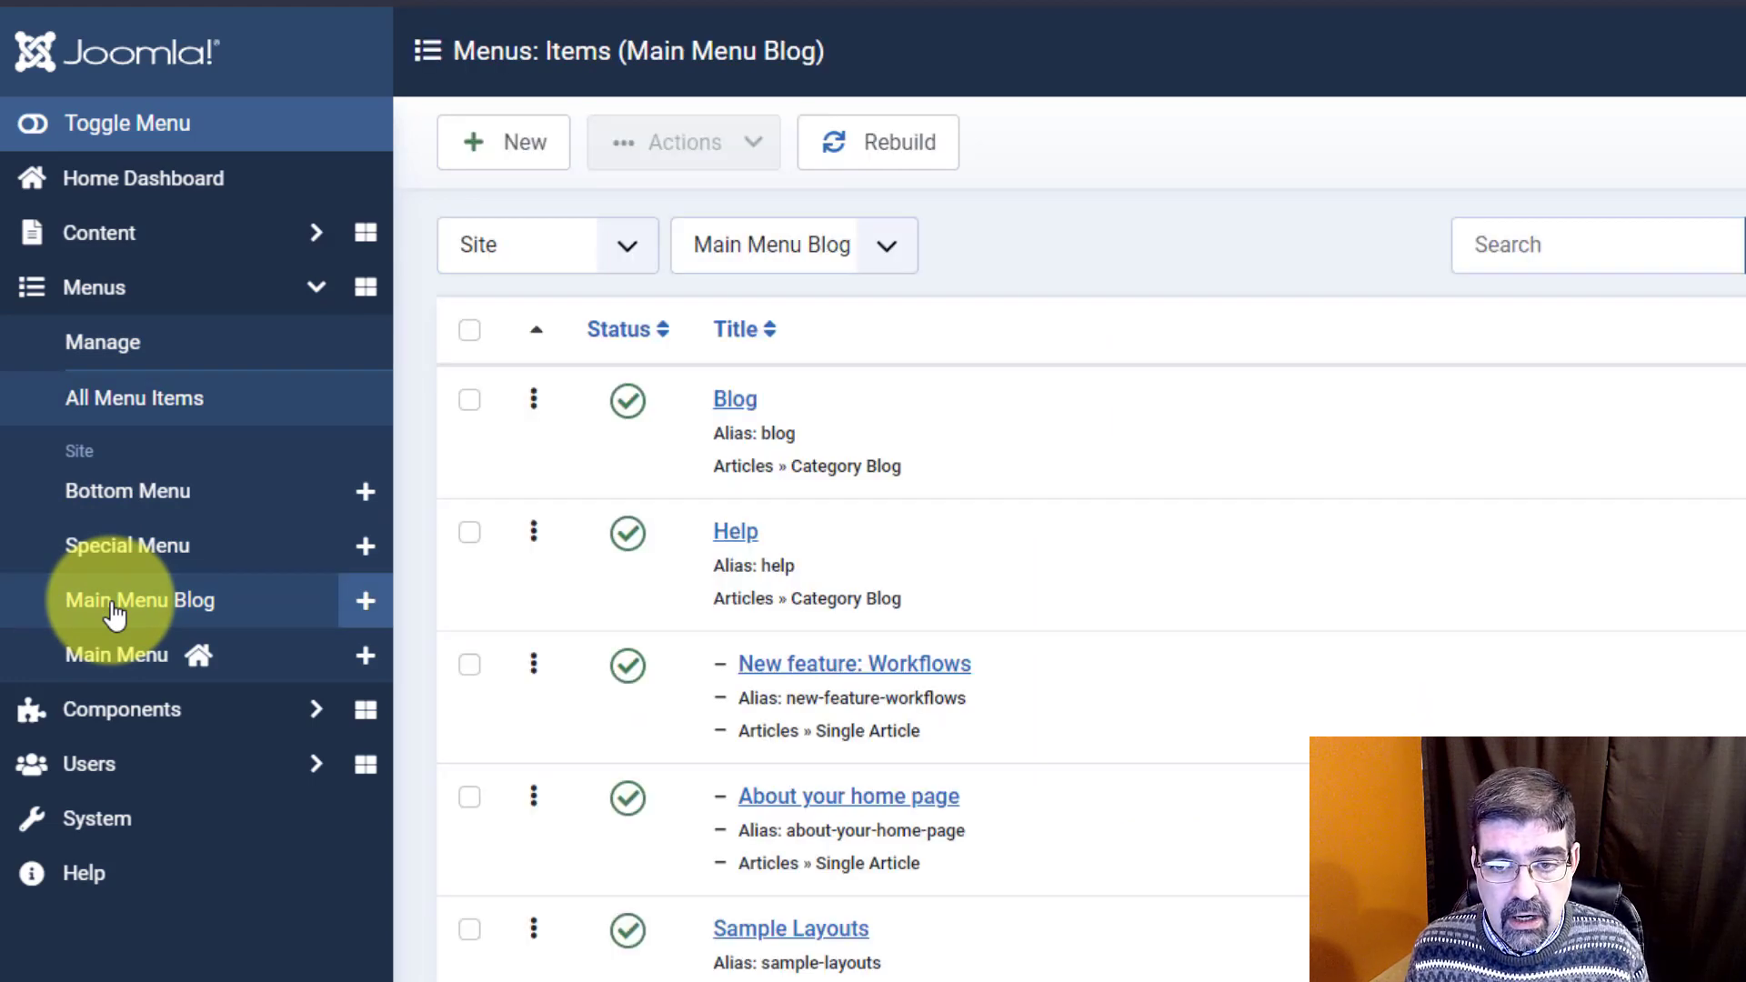
{"action": "scroll", "coordinate": [1253, 427], "scroll_direction": "down", "scroll_amount": 3}
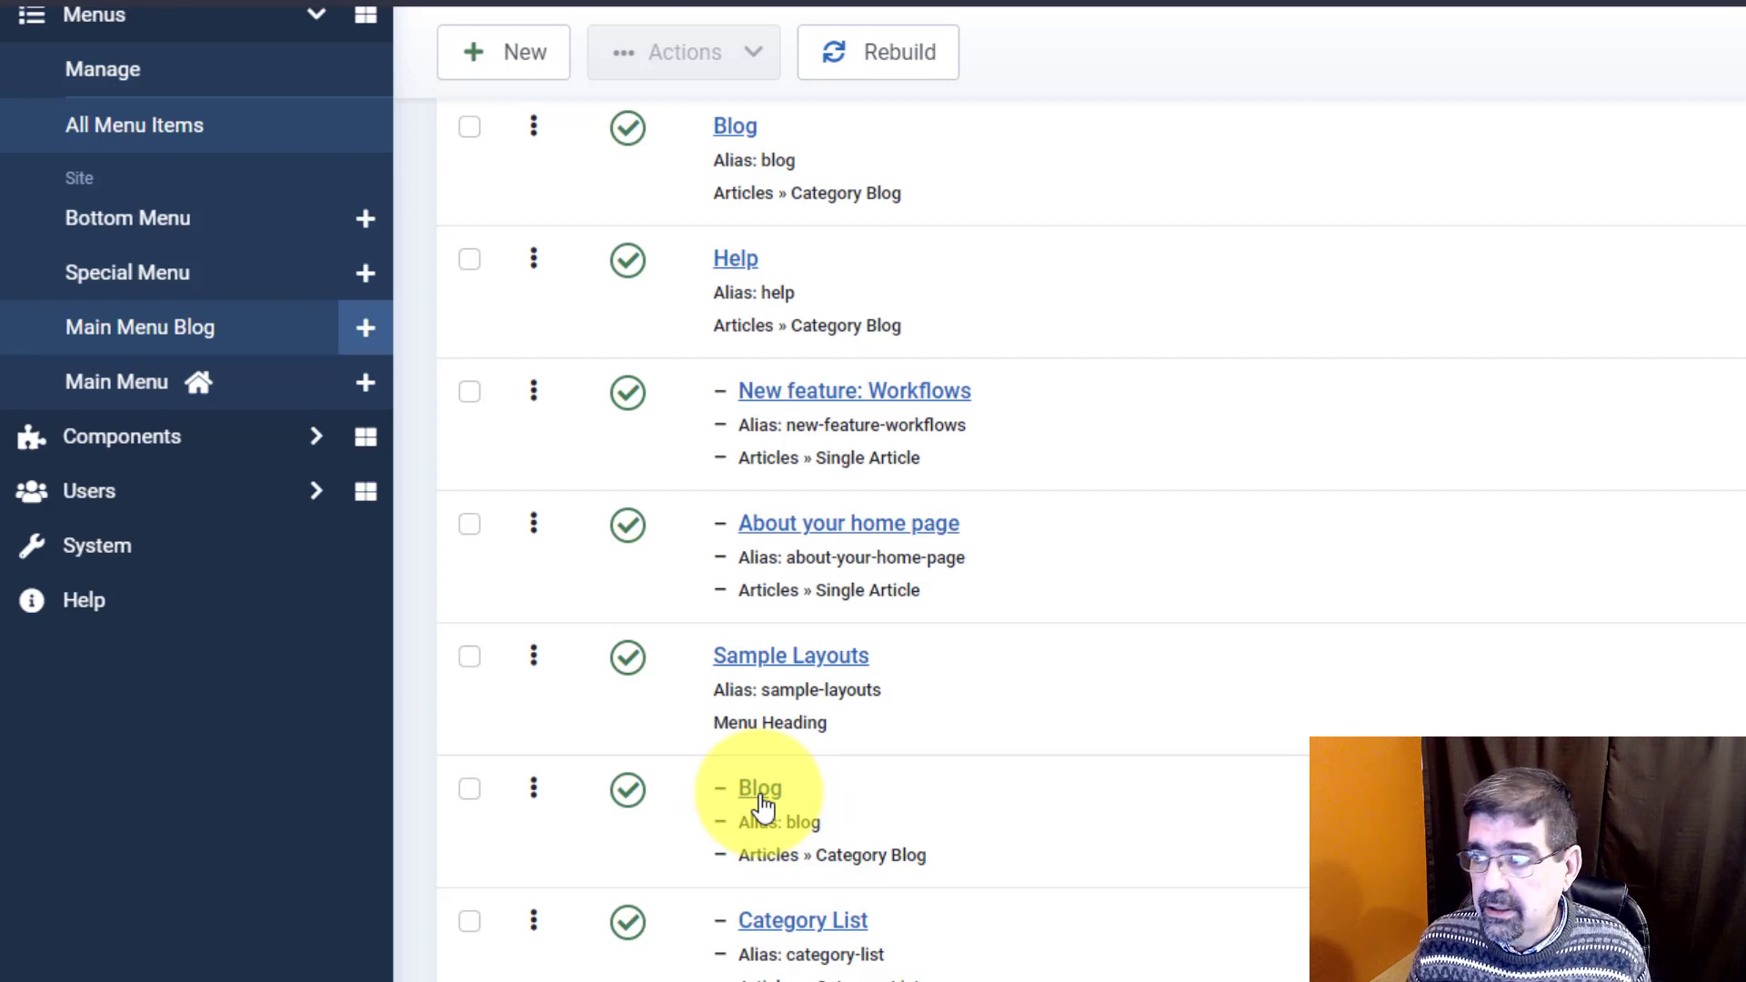
{"action": "left_click", "coordinate": [760, 789]}
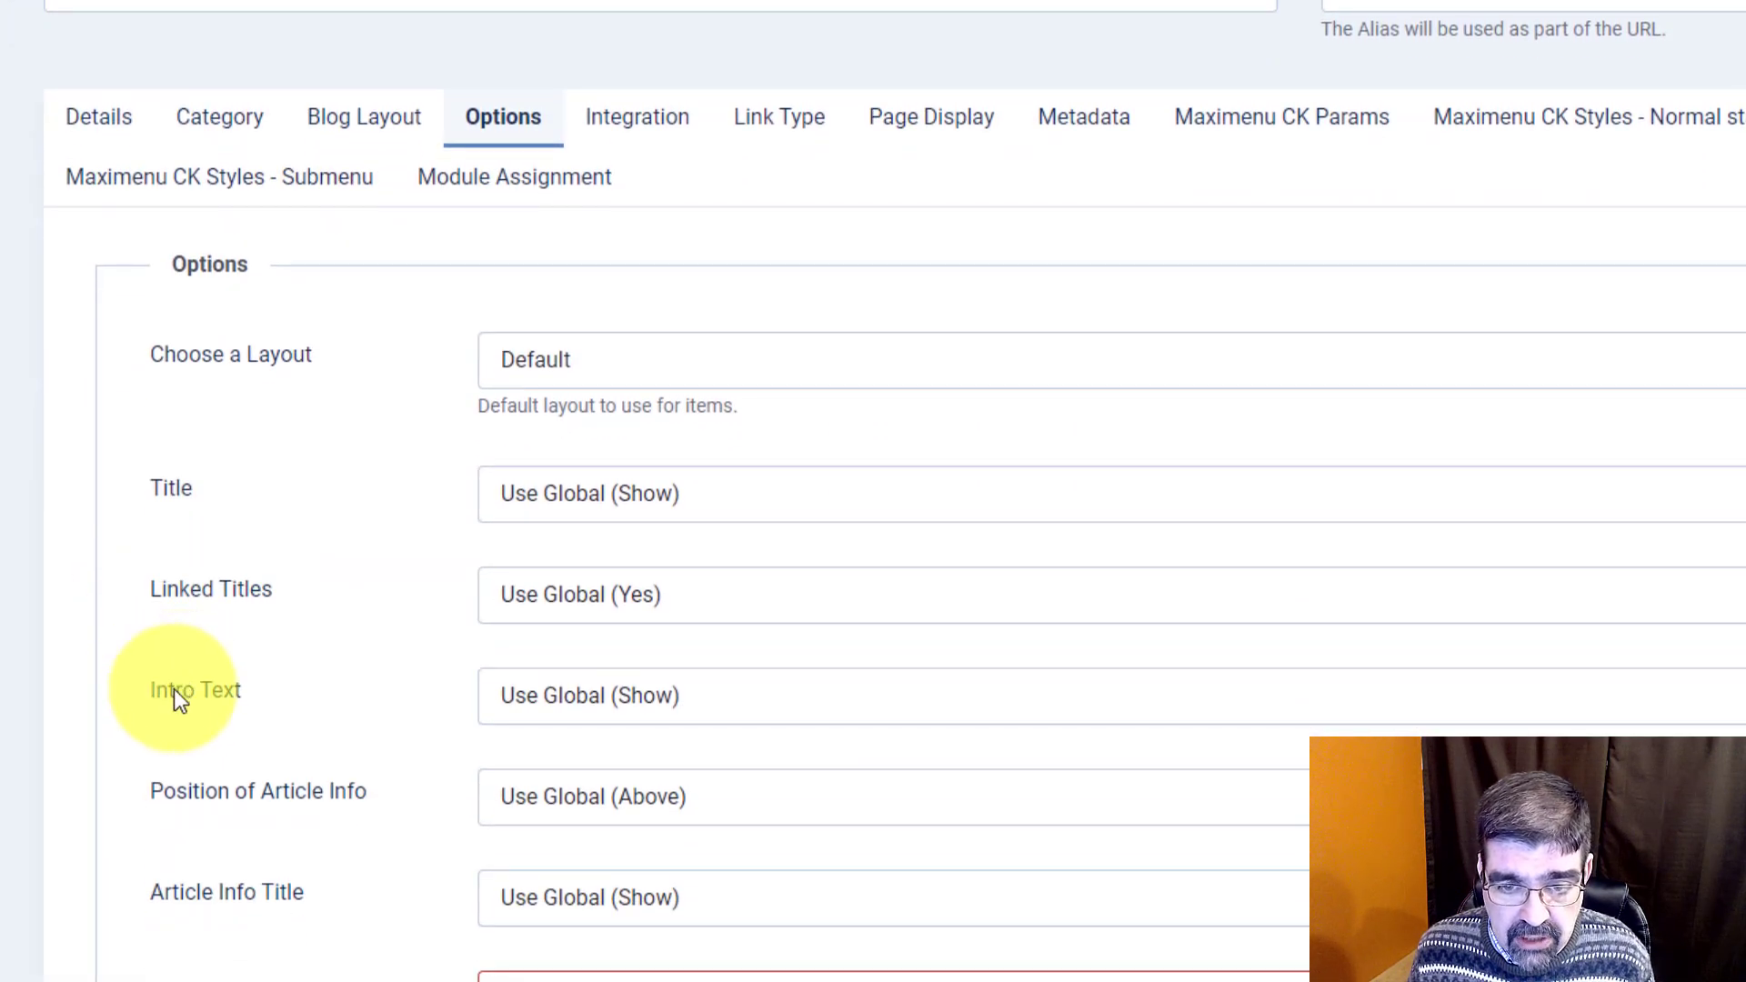
{"action": "left_click", "coordinate": [588, 708]}
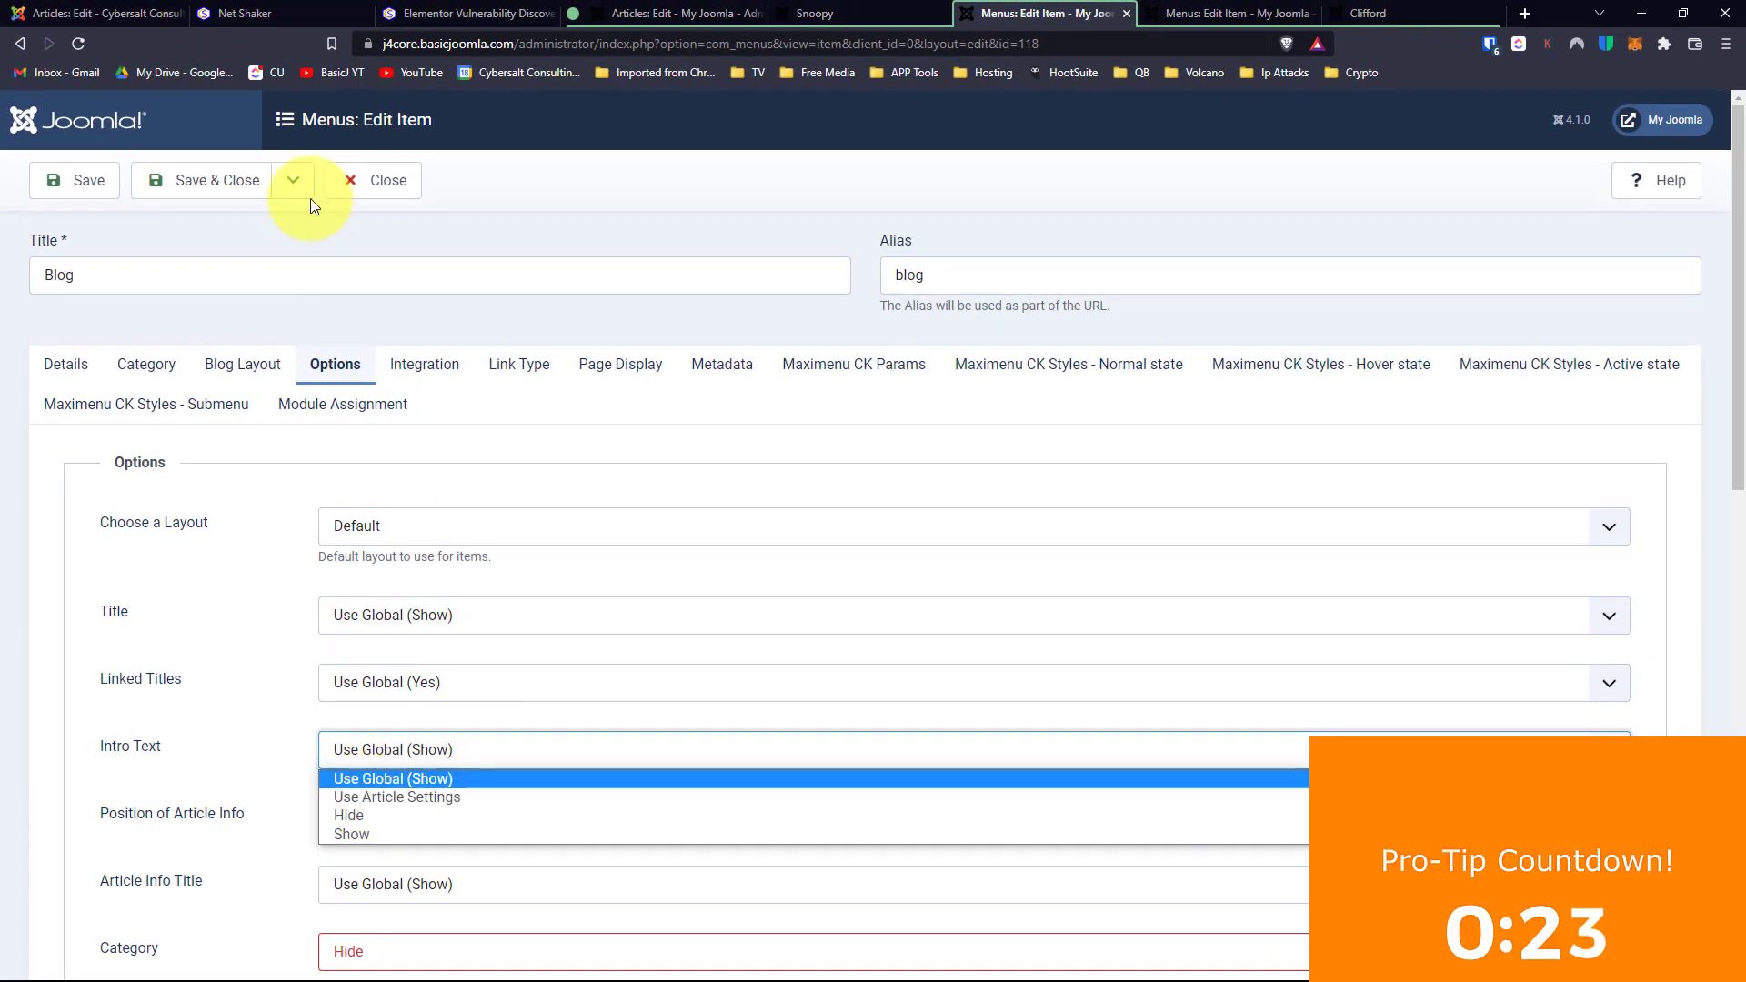
Close the Blog menu item unchanged and review the Snoopy article's Intro Text option.
{"action": "left_click", "coordinate": [403, 189]}
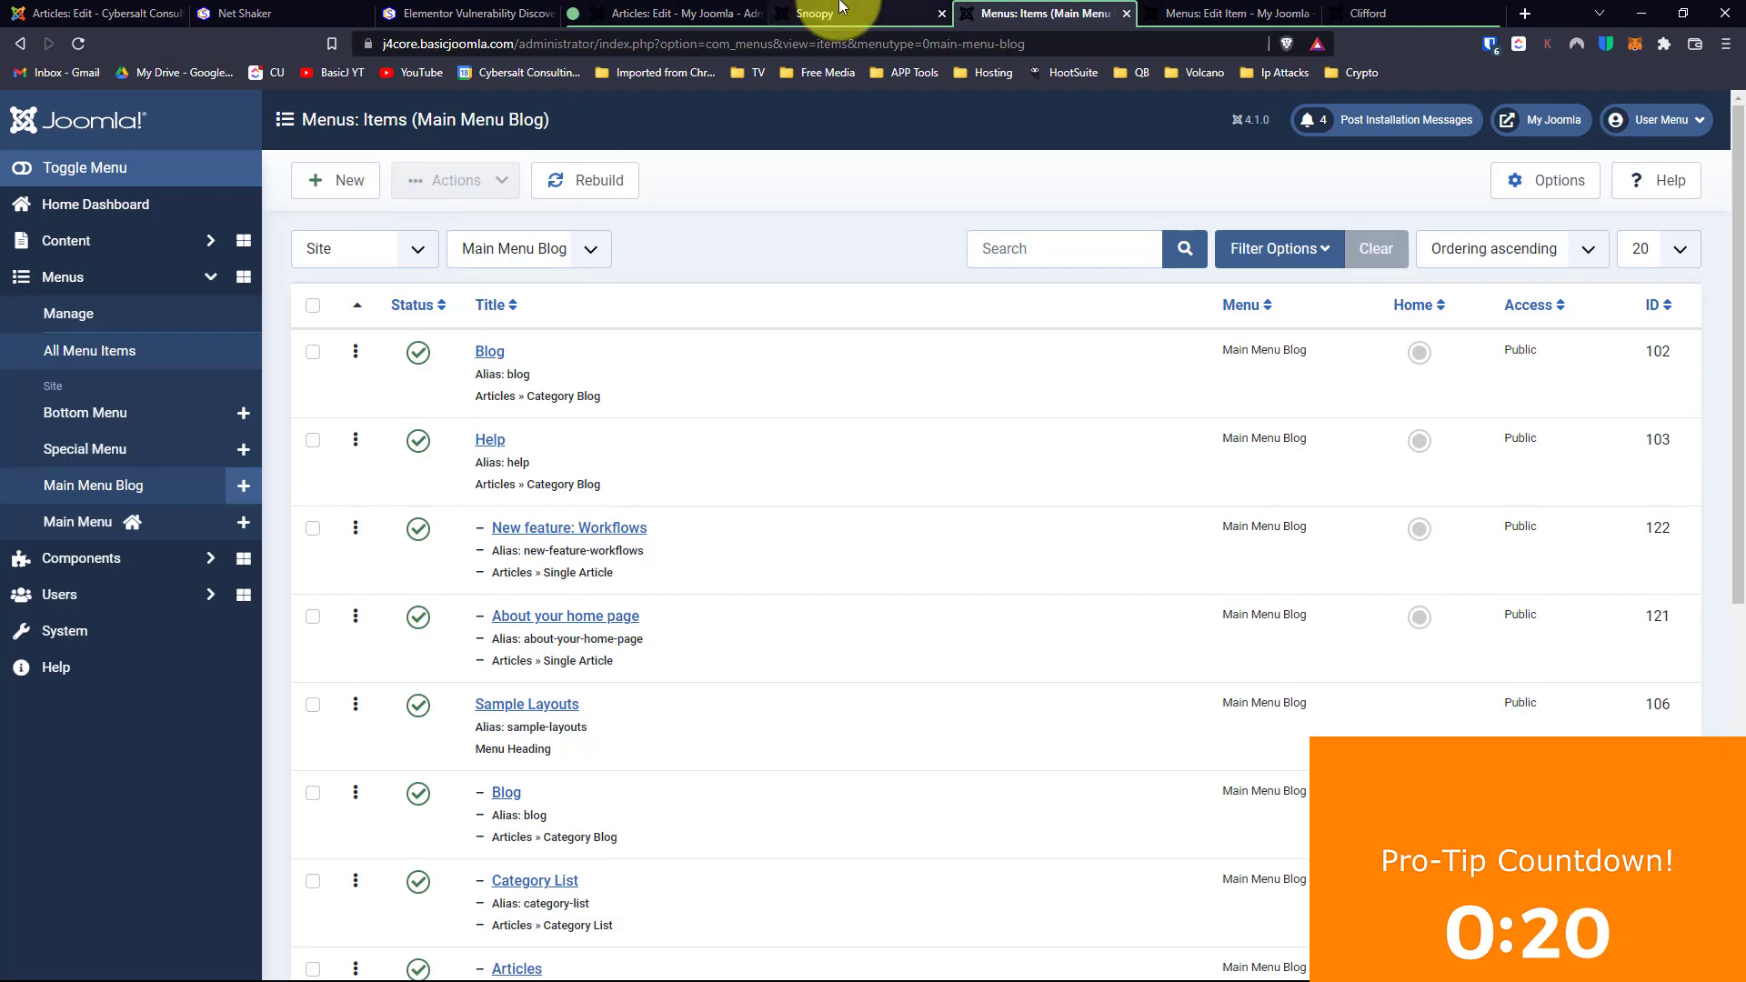
{"action": "left_click", "coordinate": [691, 18]}
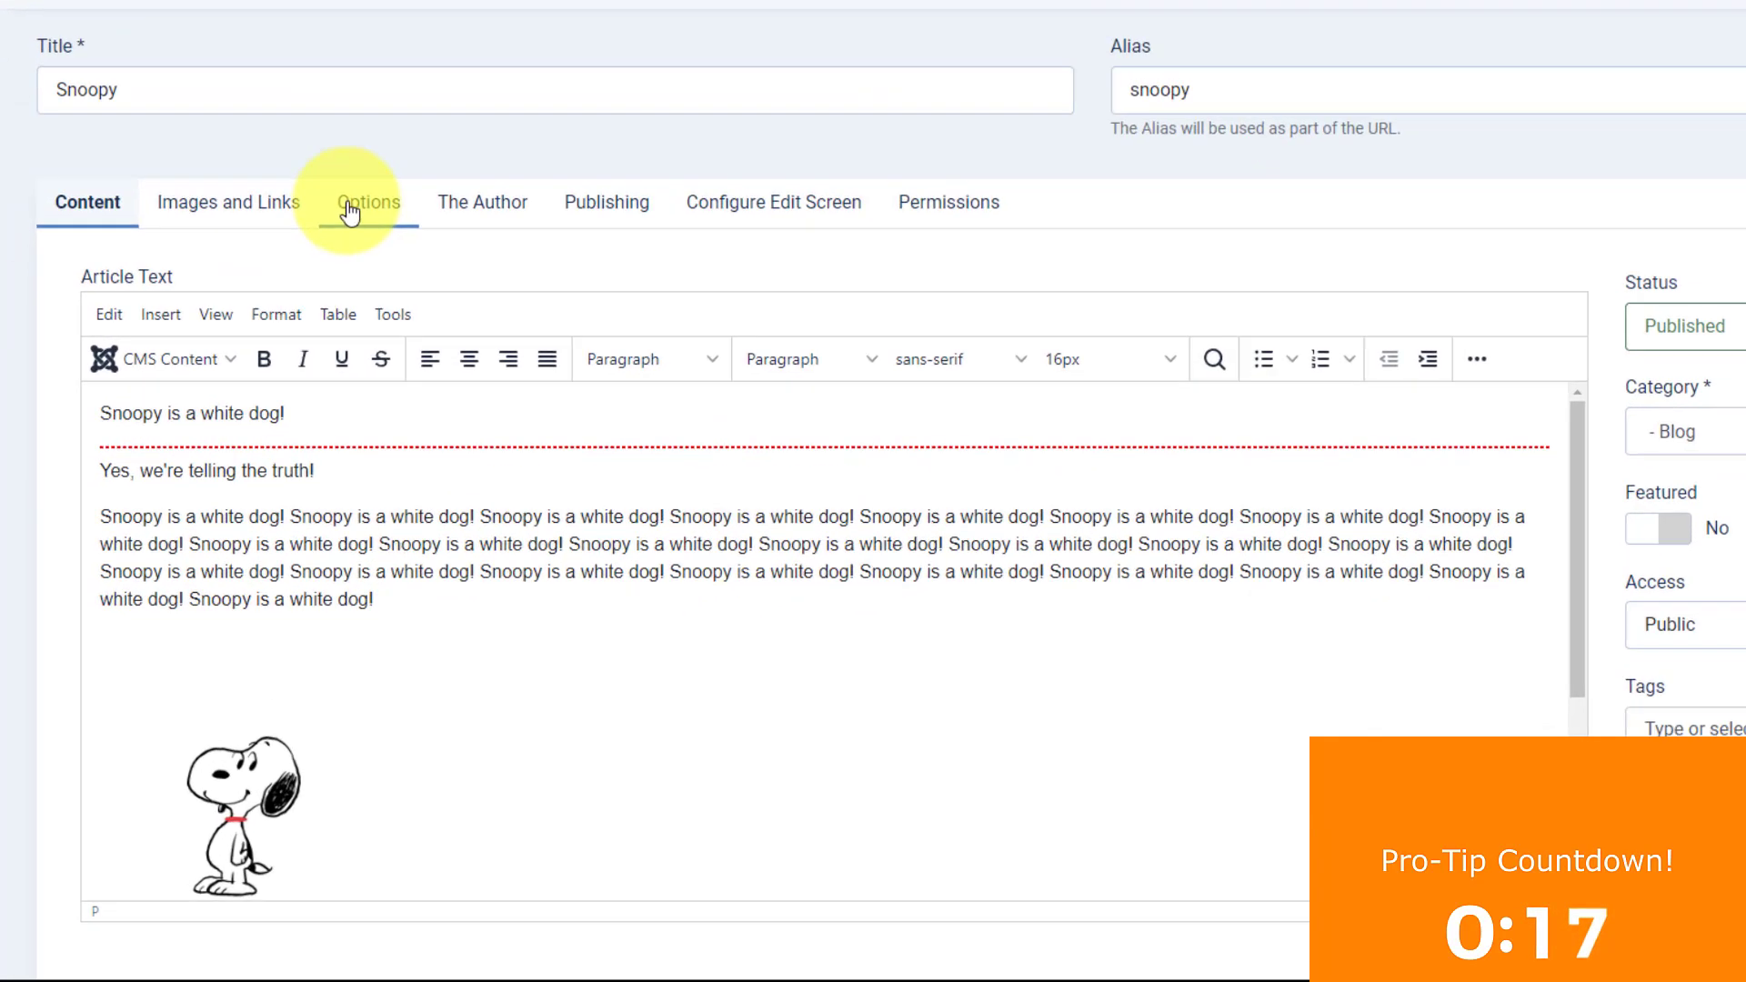
{"action": "left_click", "coordinate": [350, 210]}
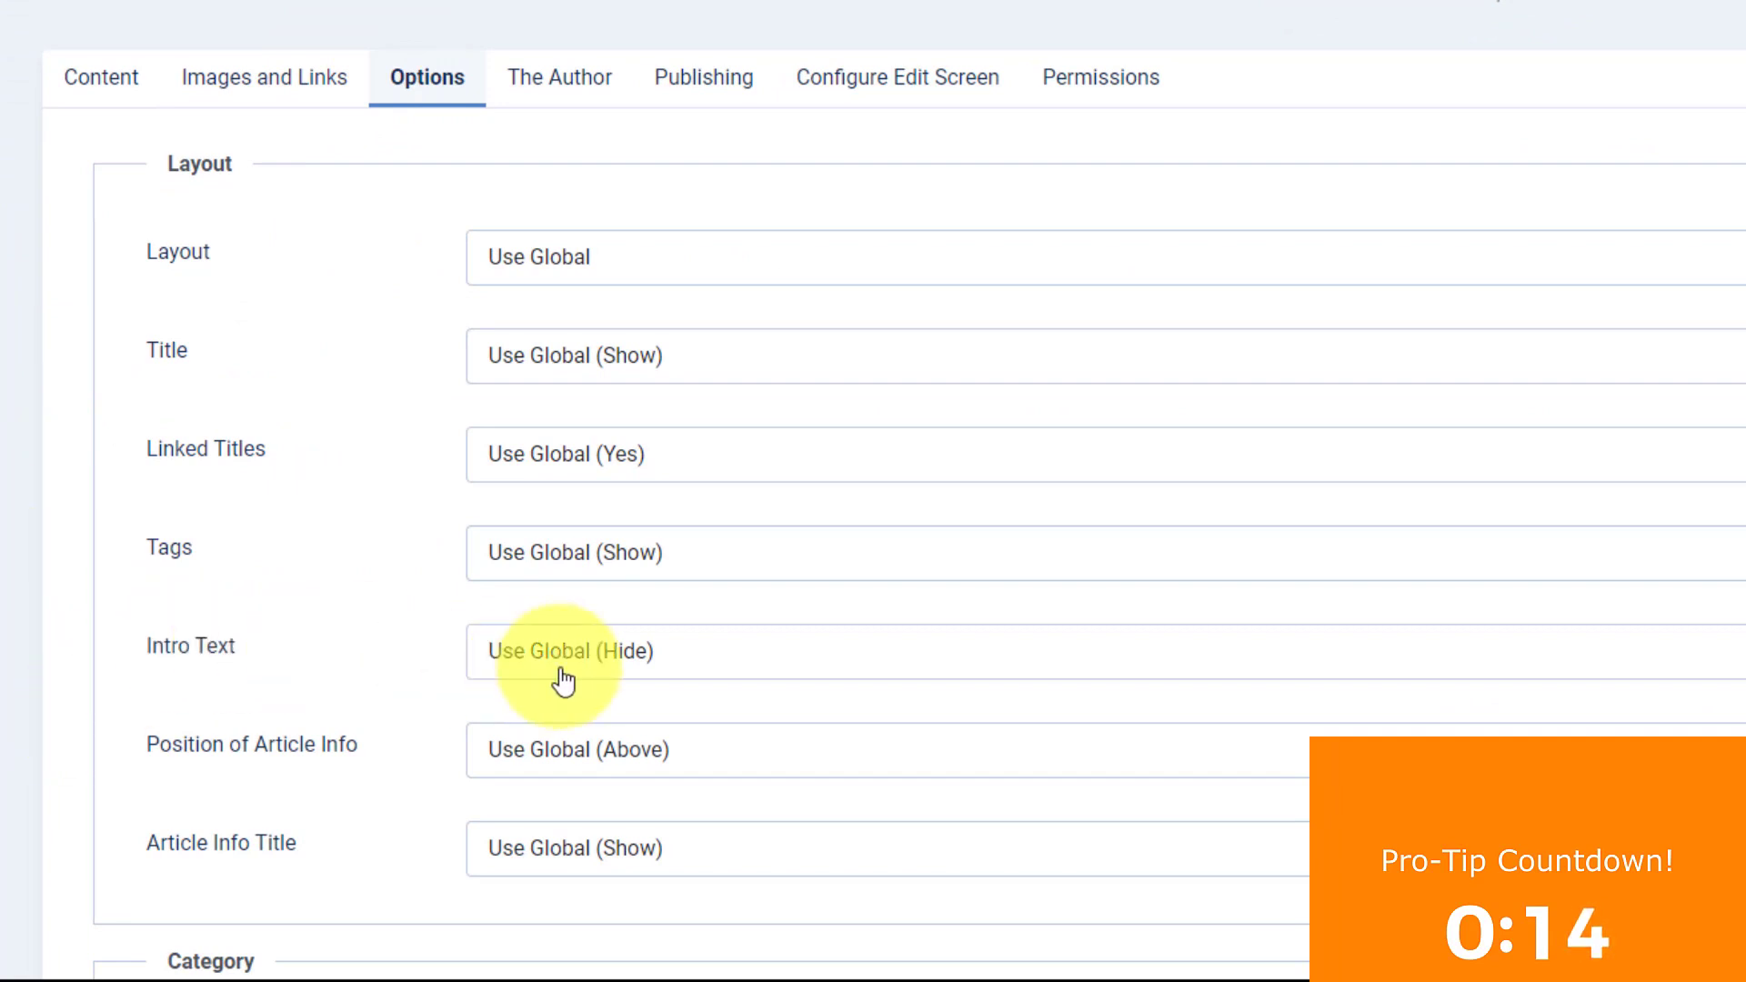
{"action": "left_click", "coordinate": [589, 664]}
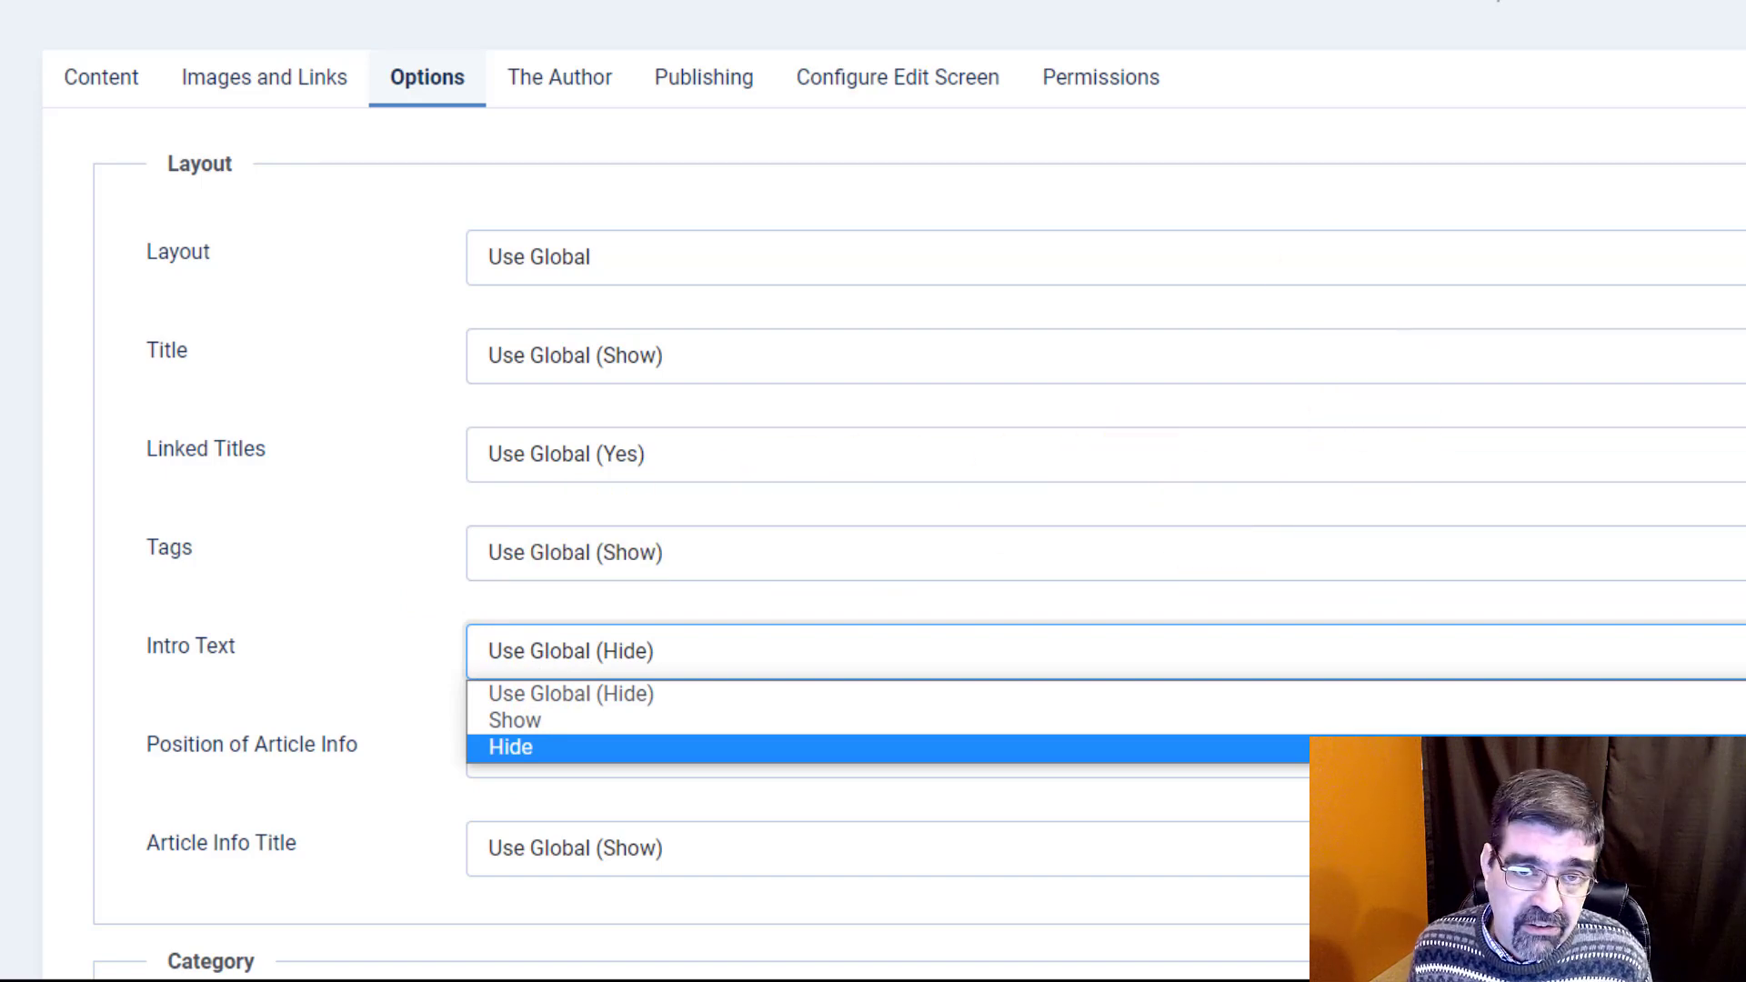
Back in the article text, delete Snoopy's two short intro lines.
{"action": "left_click", "coordinate": [54, 79]}
{"action": "left_click", "coordinate": [54, 79]}
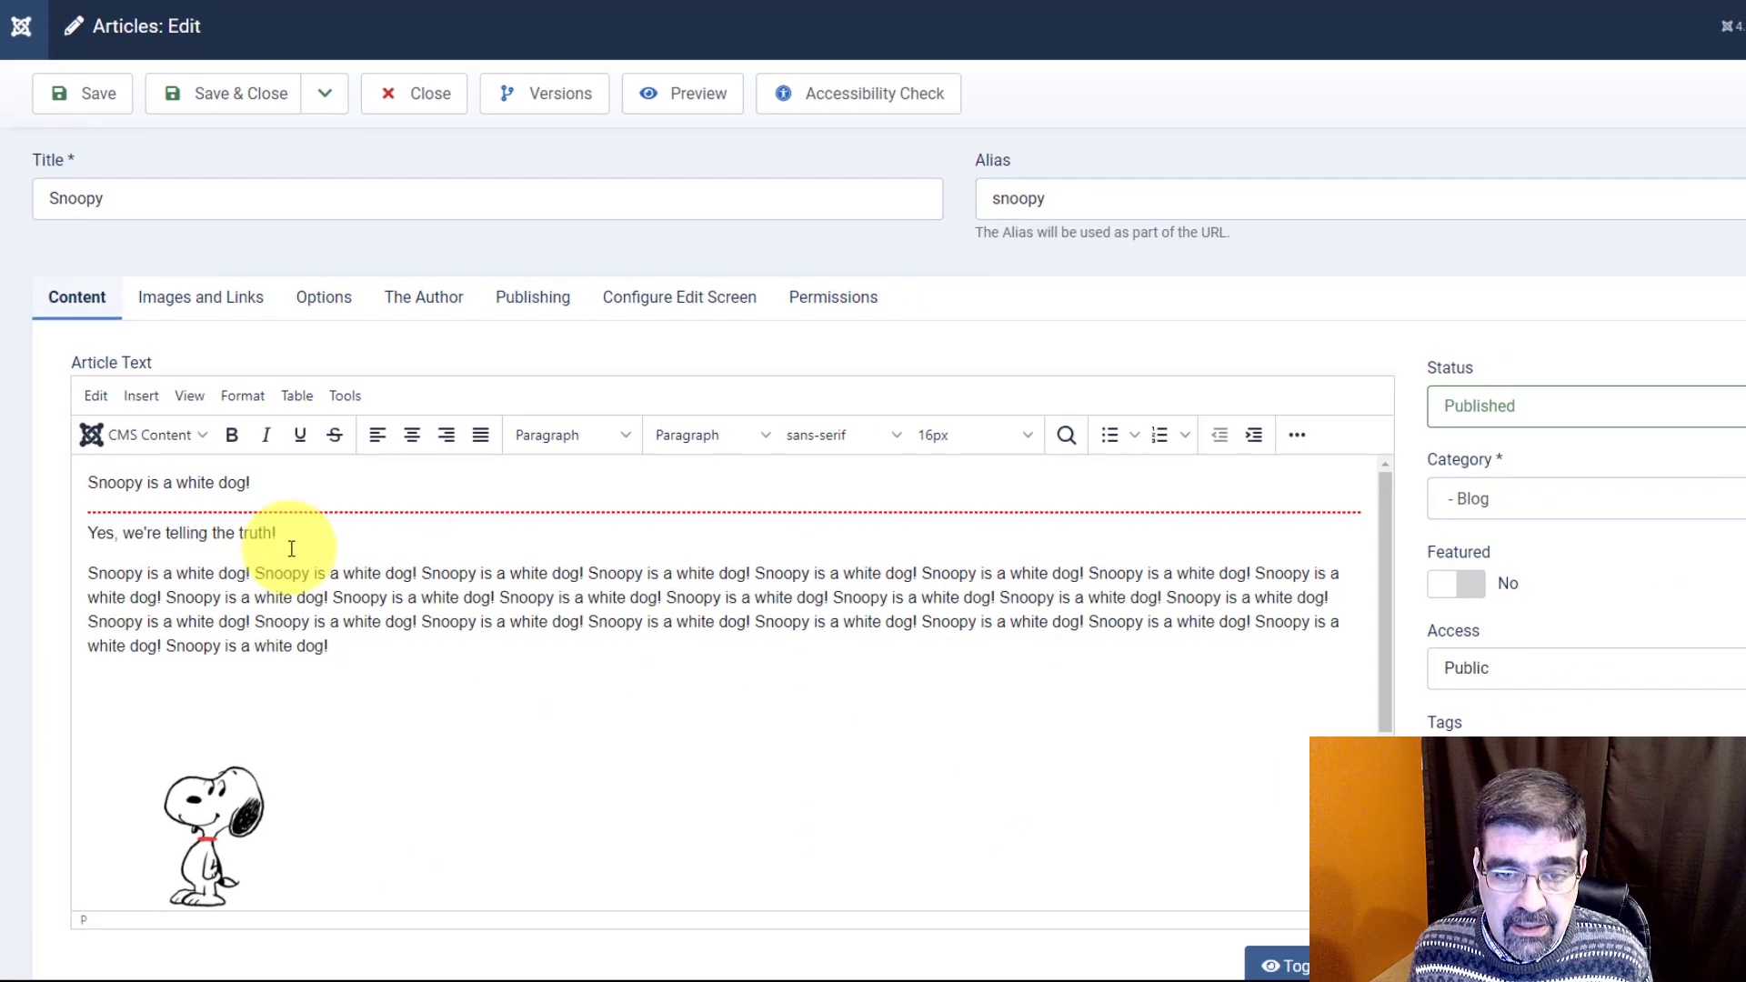
{"action": "left_click", "coordinate": [305, 536]}
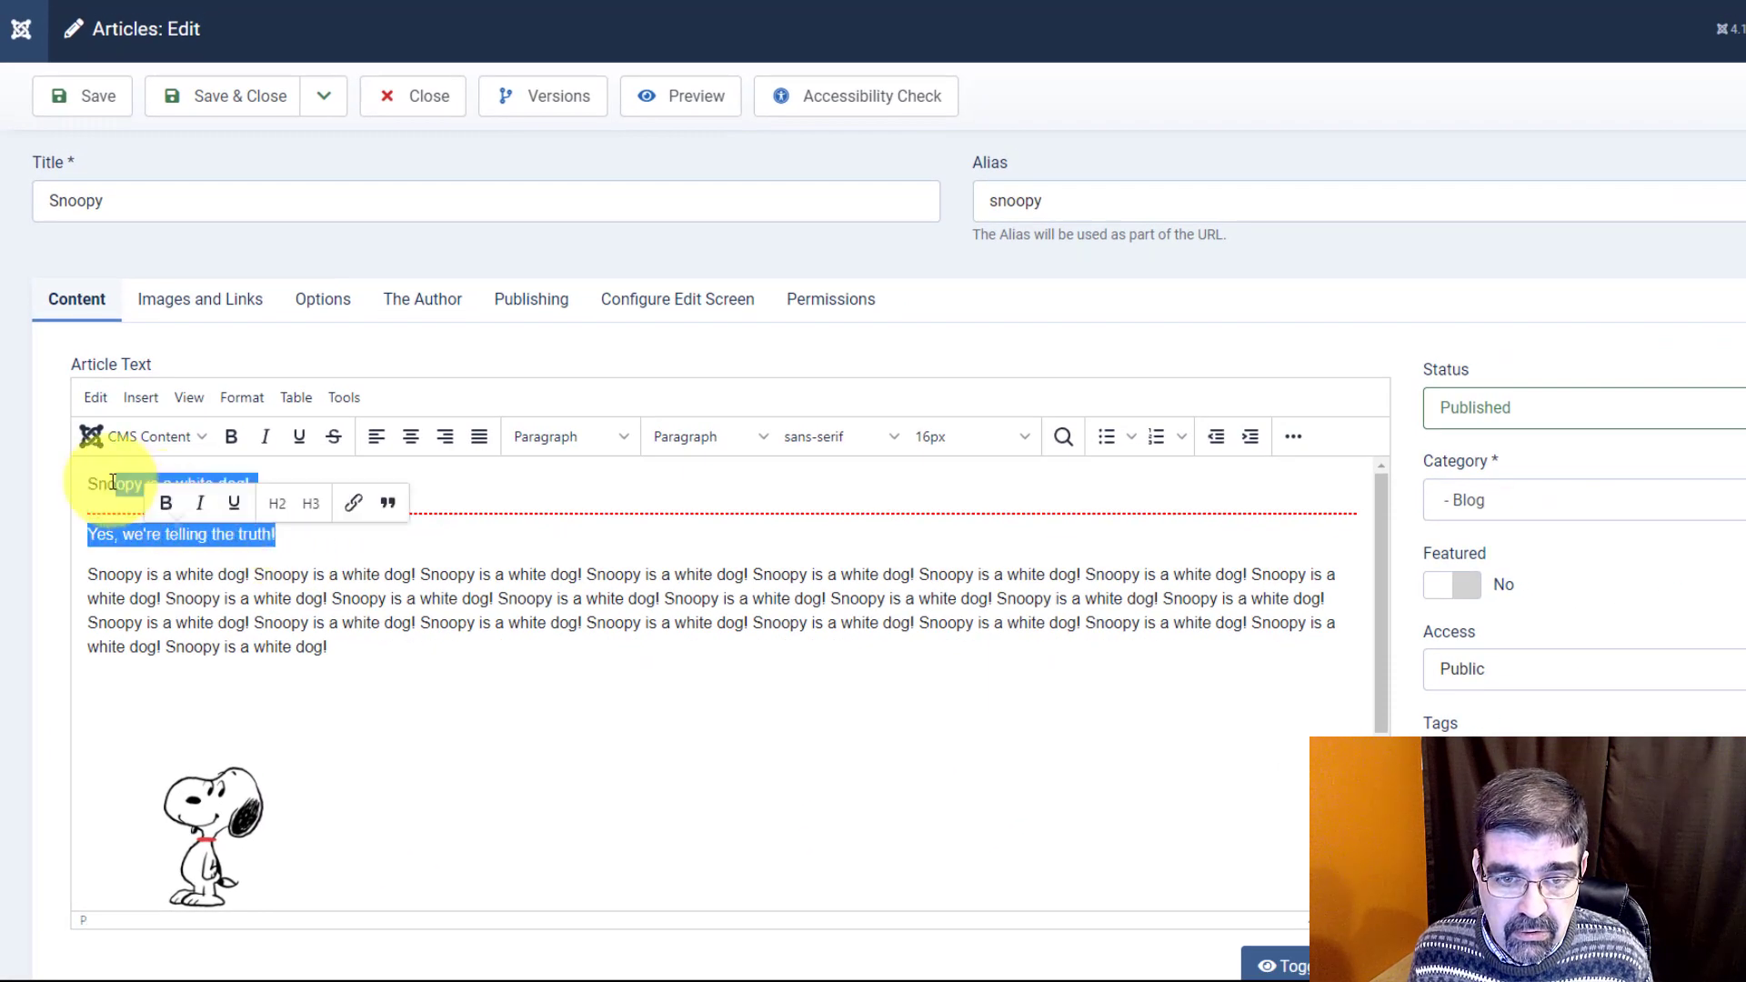
{"action": "left_click_drag", "start_coordinate": [106, 479], "coordinate": [88, 487]}
{"action": "key", "text": "Delete"}
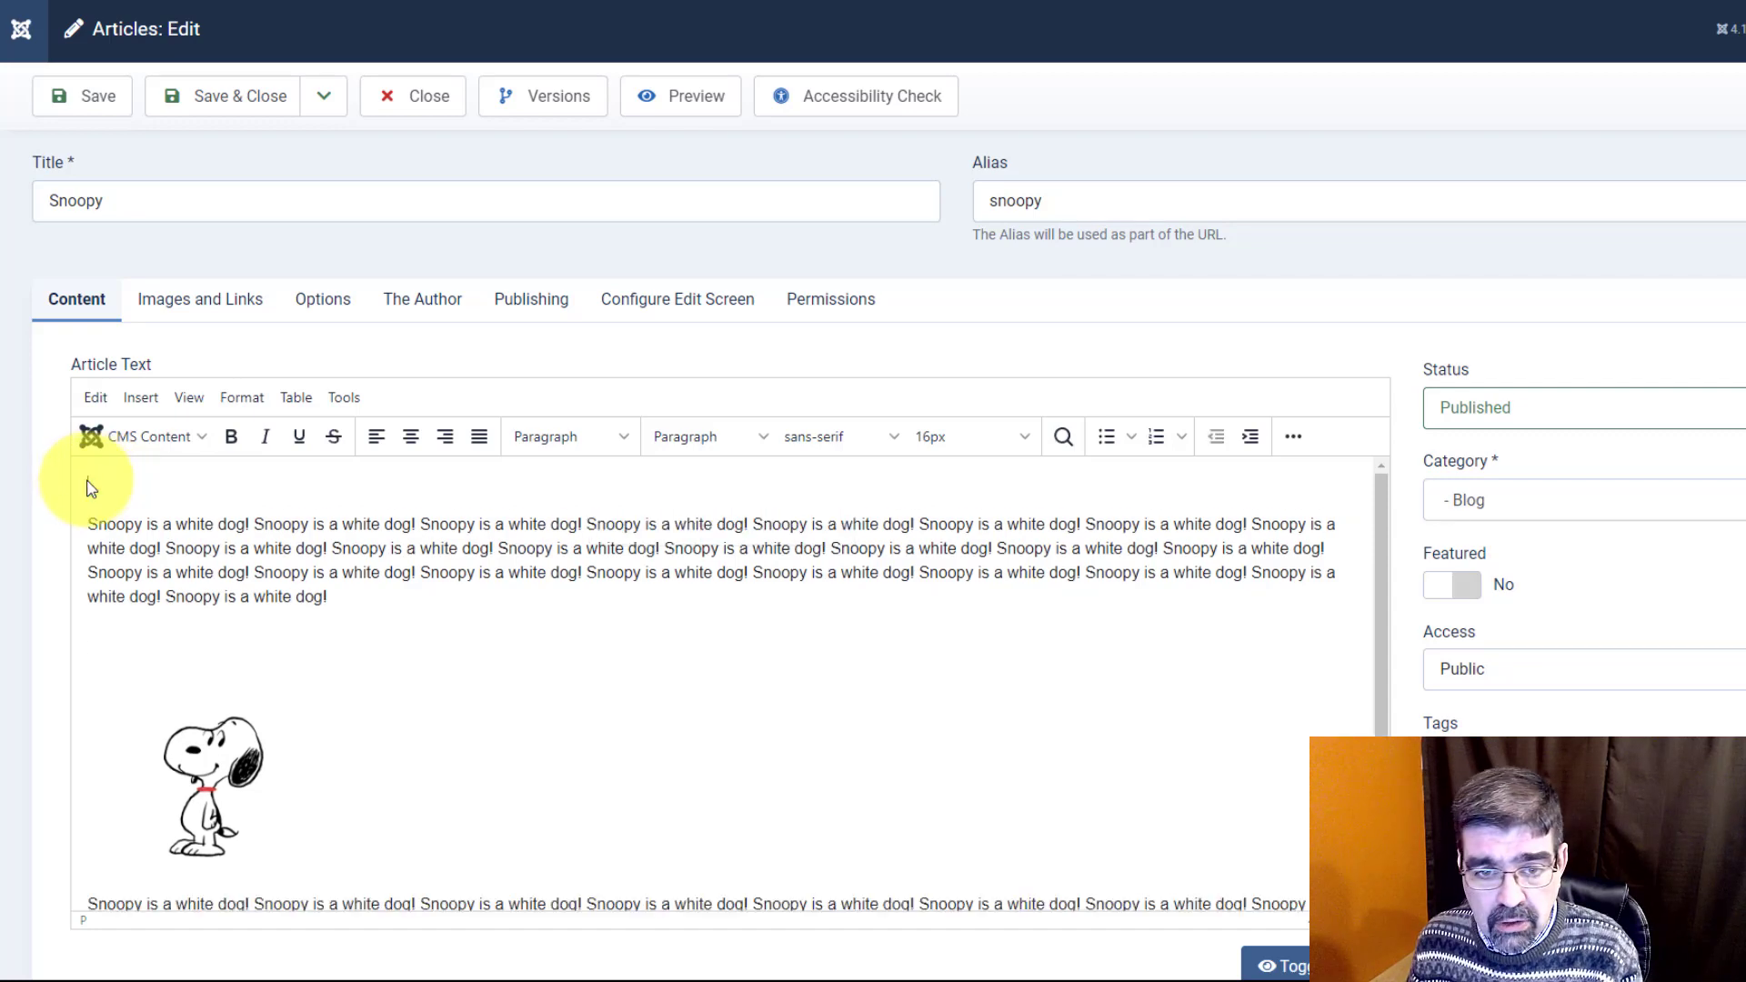
Paste a copy of the long paragraph above it and insert a Read More break after it.
{"action": "left_click_drag", "start_coordinate": [351, 600], "coordinate": [63, 538]}
{"action": "key", "text": "ctrl+c"}
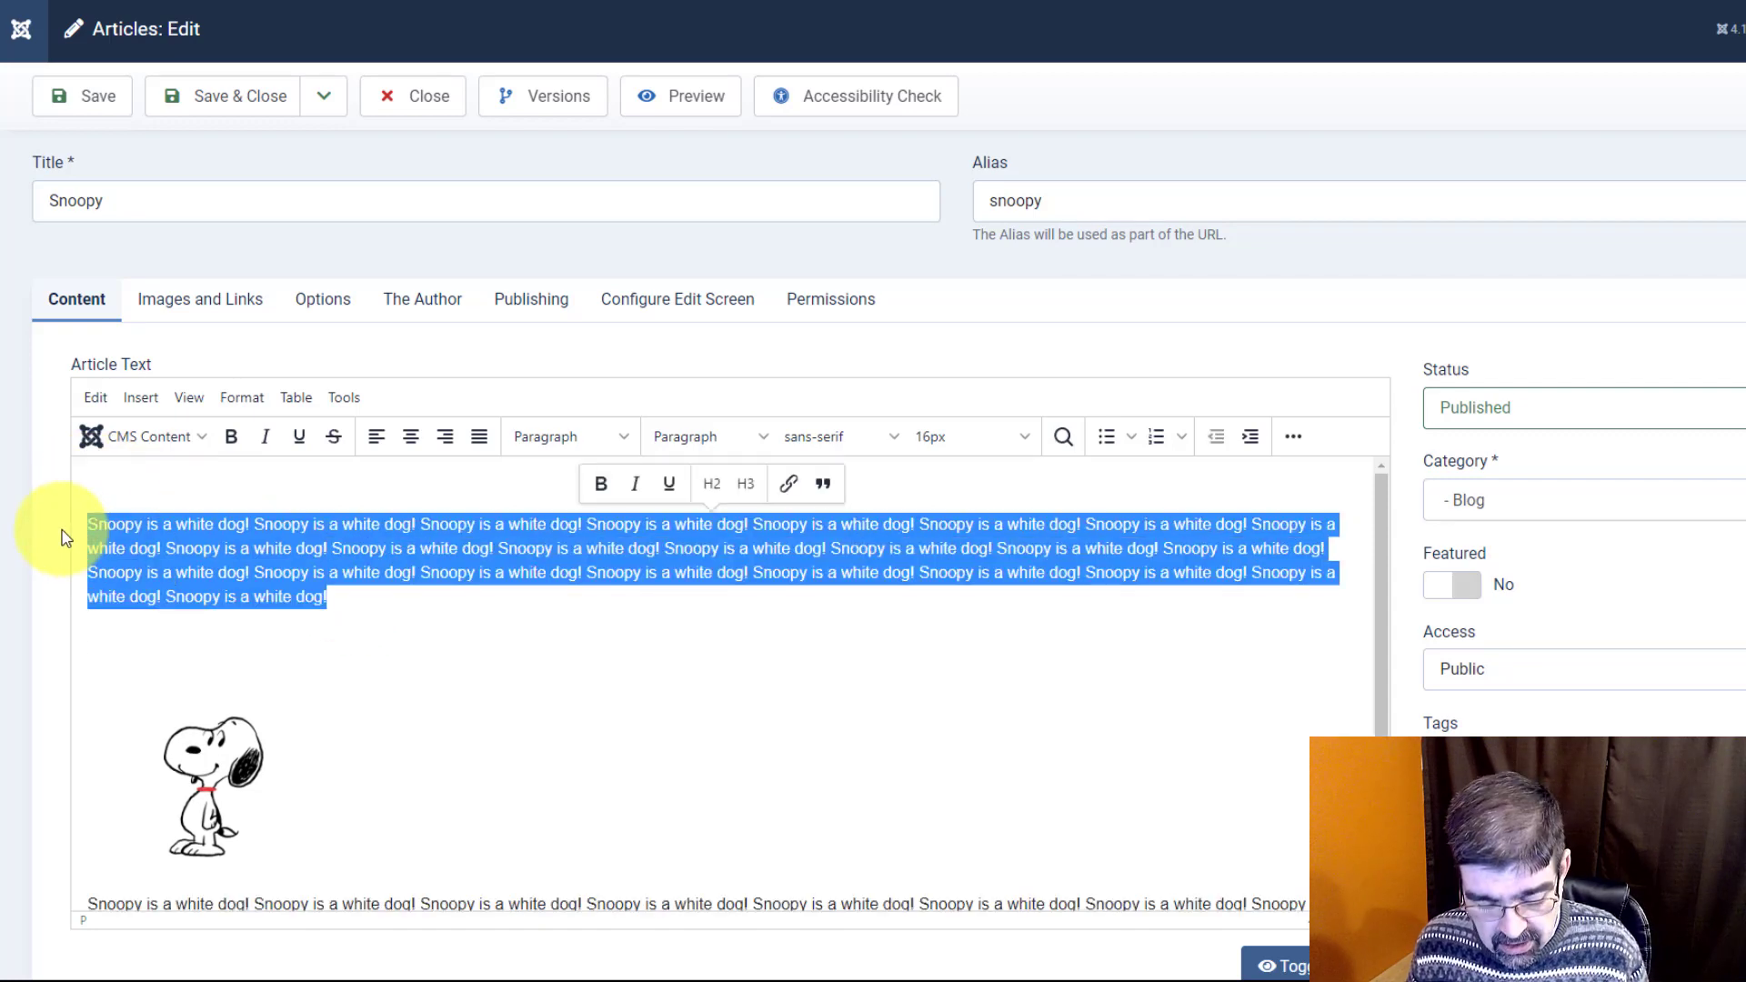
{"action": "left_click", "coordinate": [108, 485]}
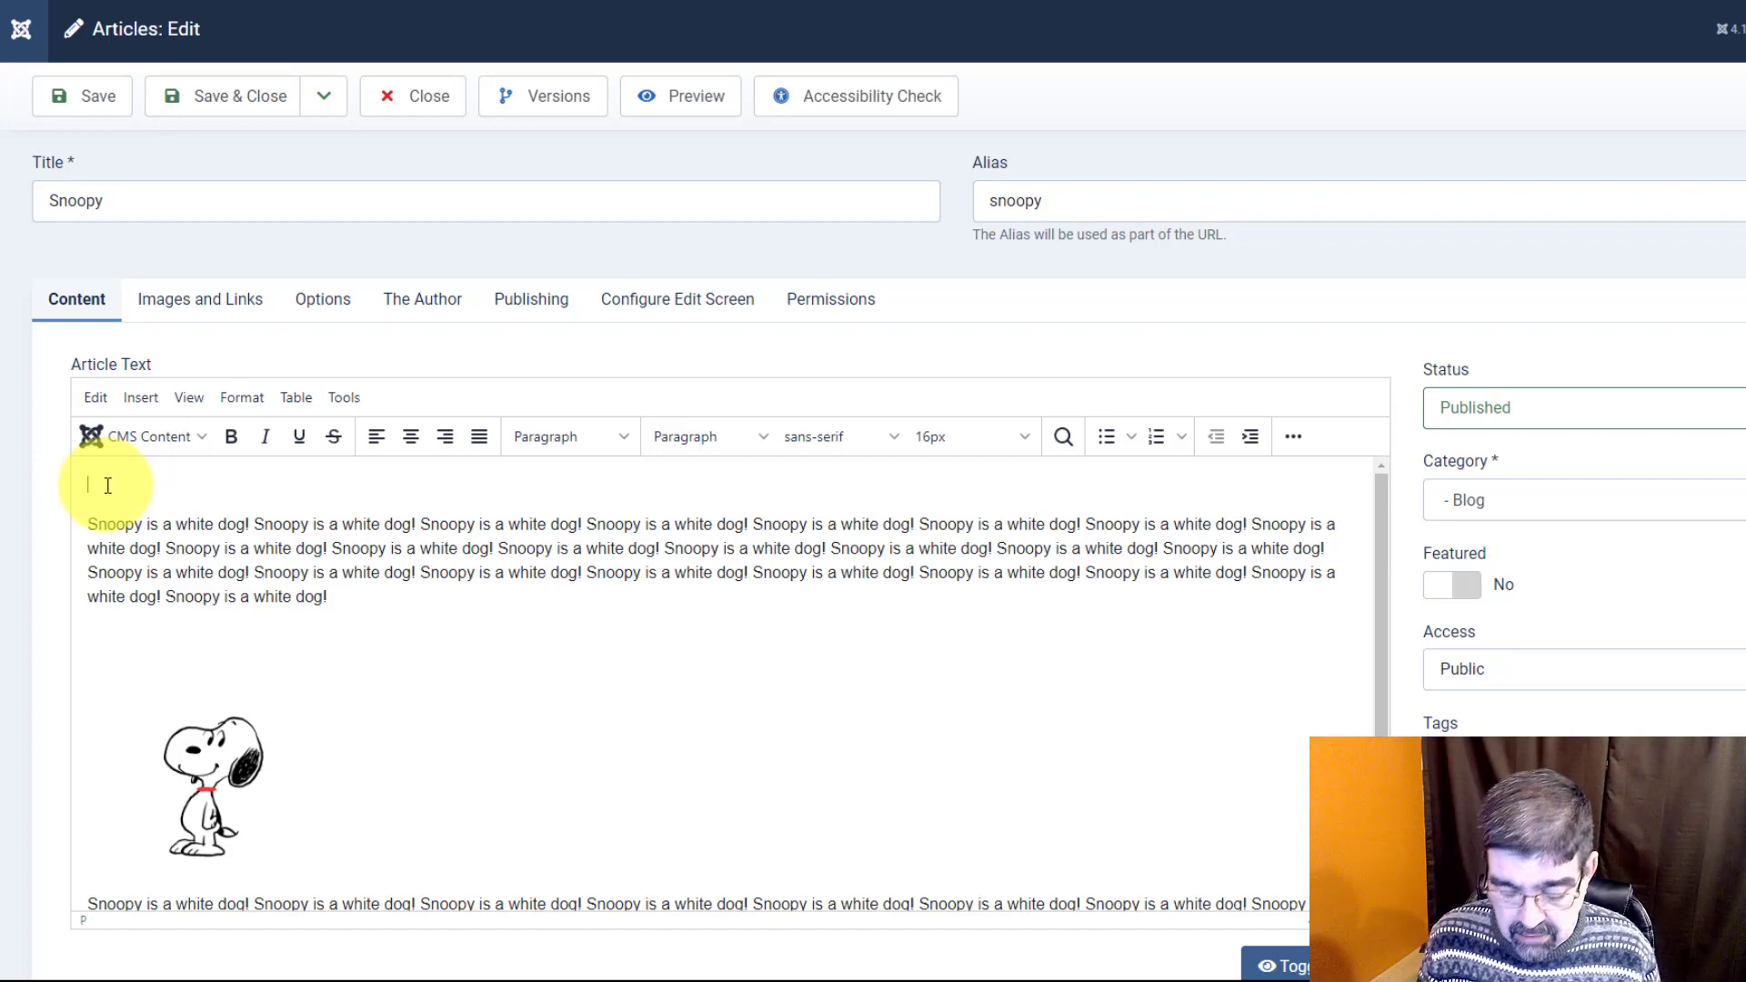
{"action": "key", "text": "ctrl+v"}
{"action": "key", "text": "ctrl+v"}
{"action": "key", "text": "ctrl+v"}
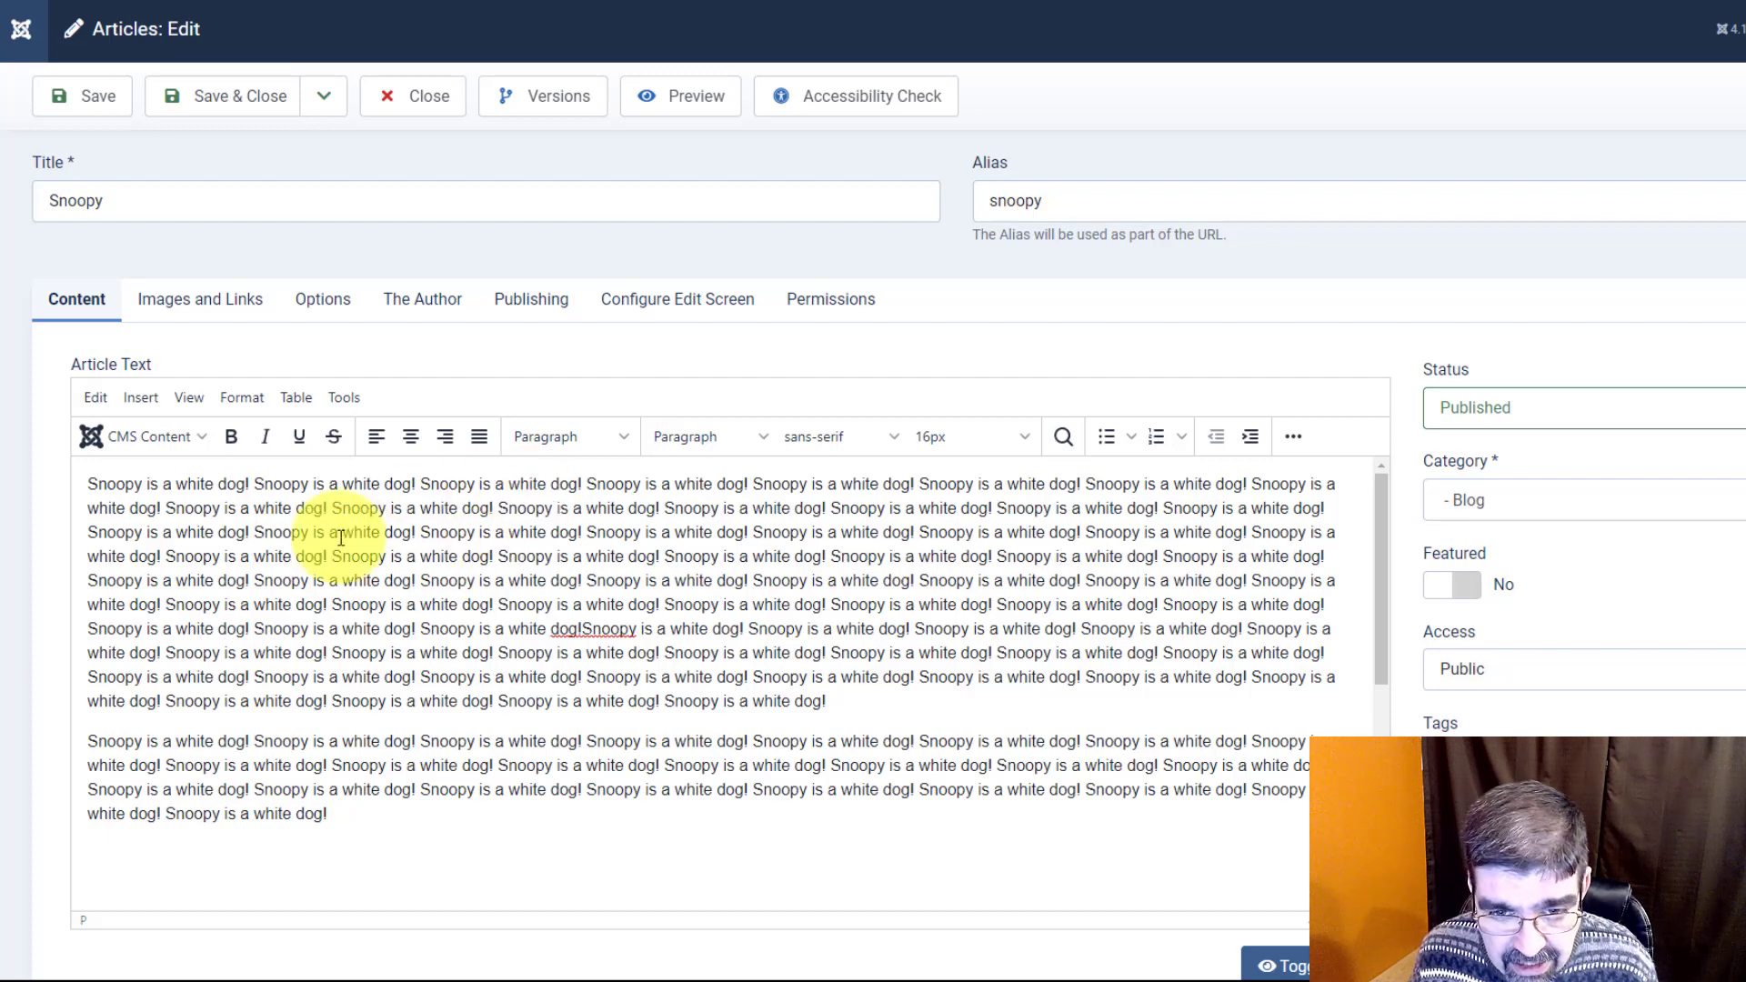
{"action": "left_click", "coordinate": [123, 433]}
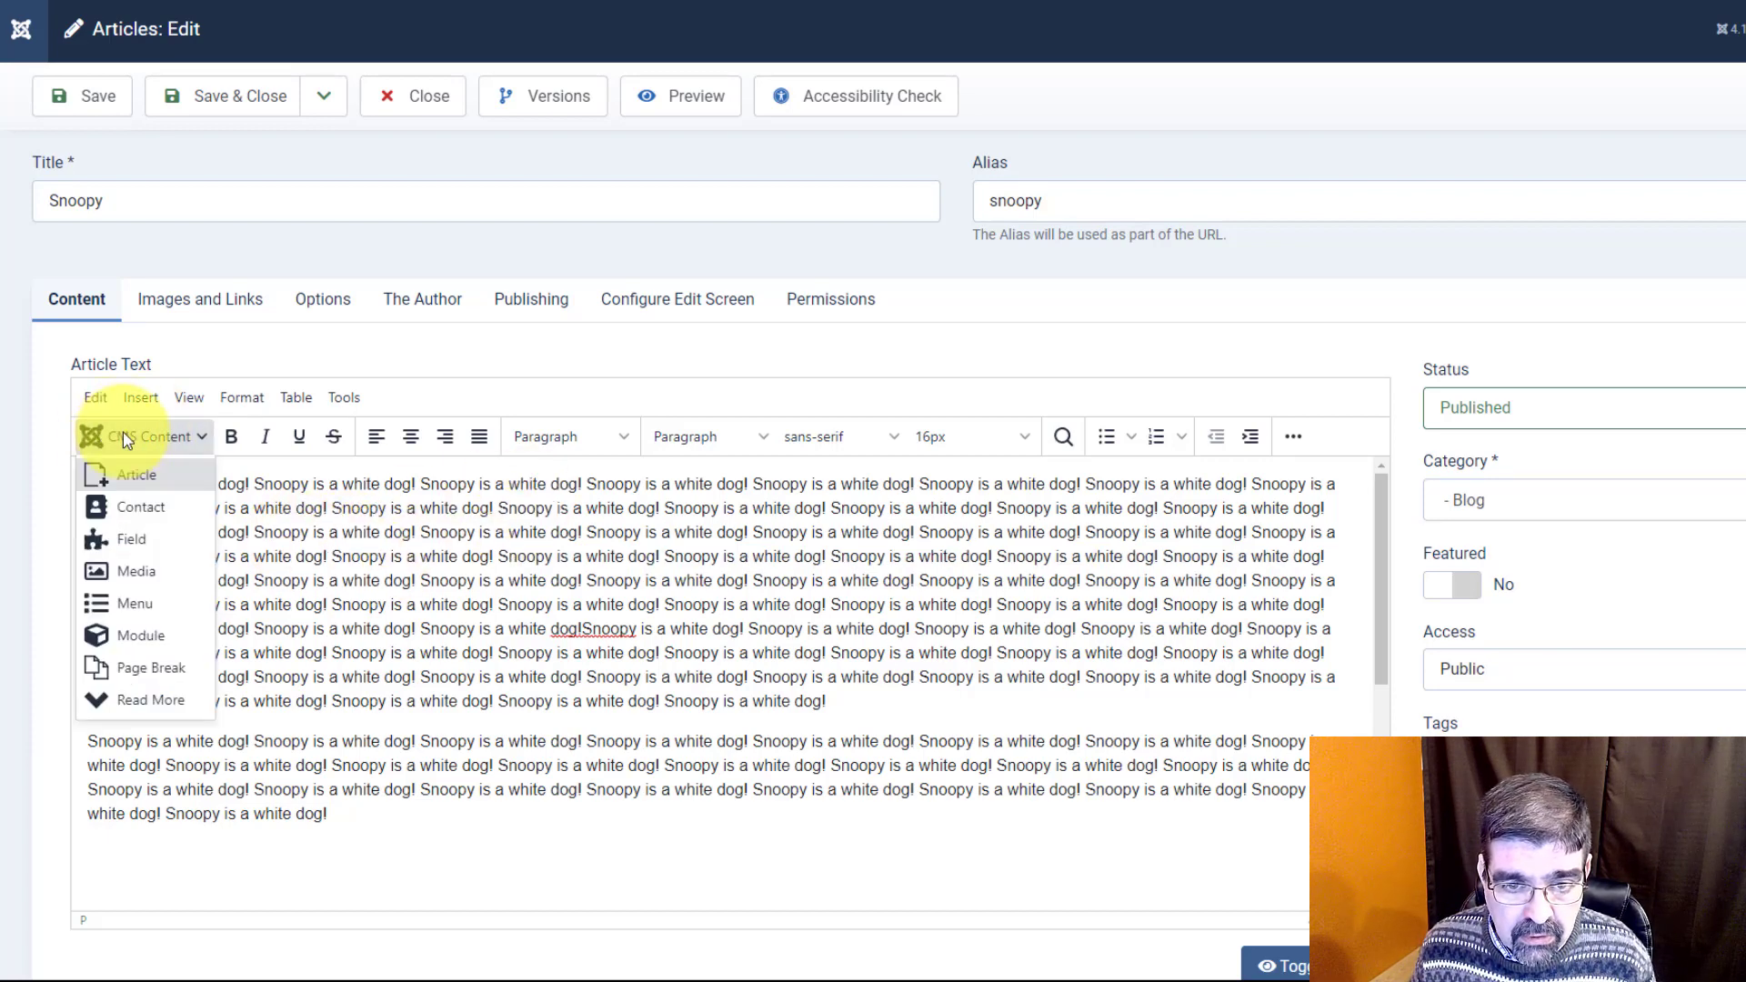
{"action": "left_click", "coordinate": [139, 700]}
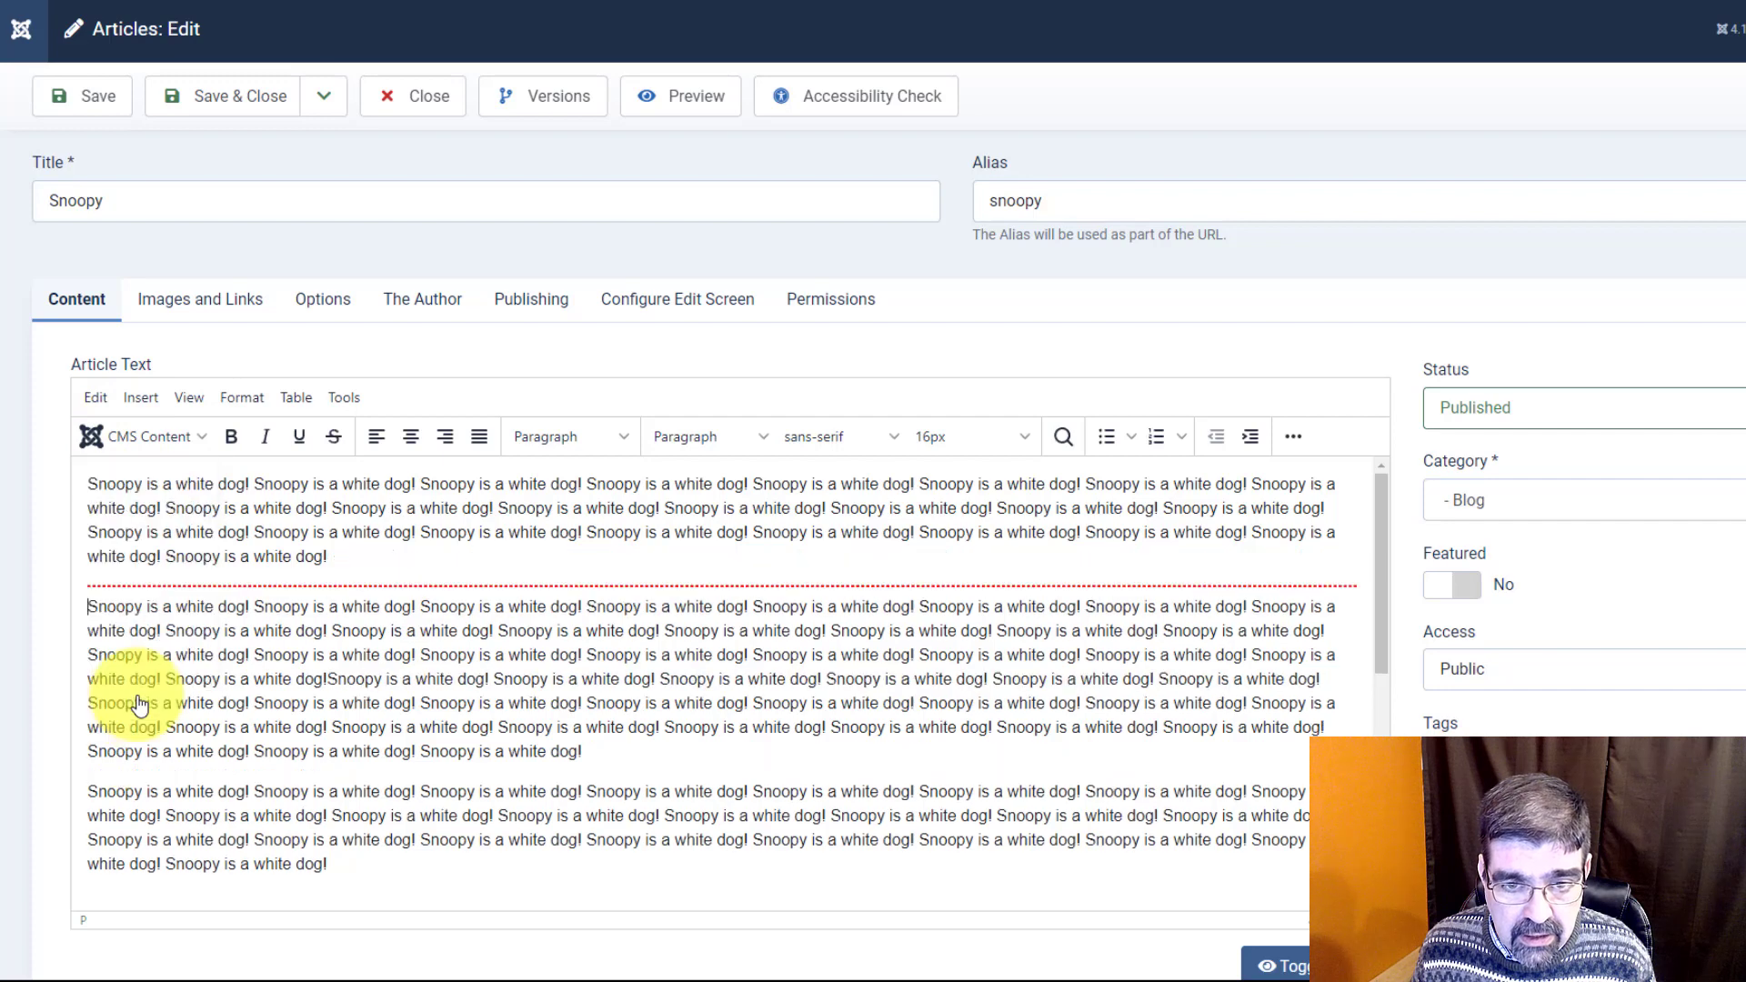
Save the Snoopy article, view it on the front-end Blog page, and open 'Read more: Snoopy'.
{"action": "left_click", "coordinate": [86, 97]}
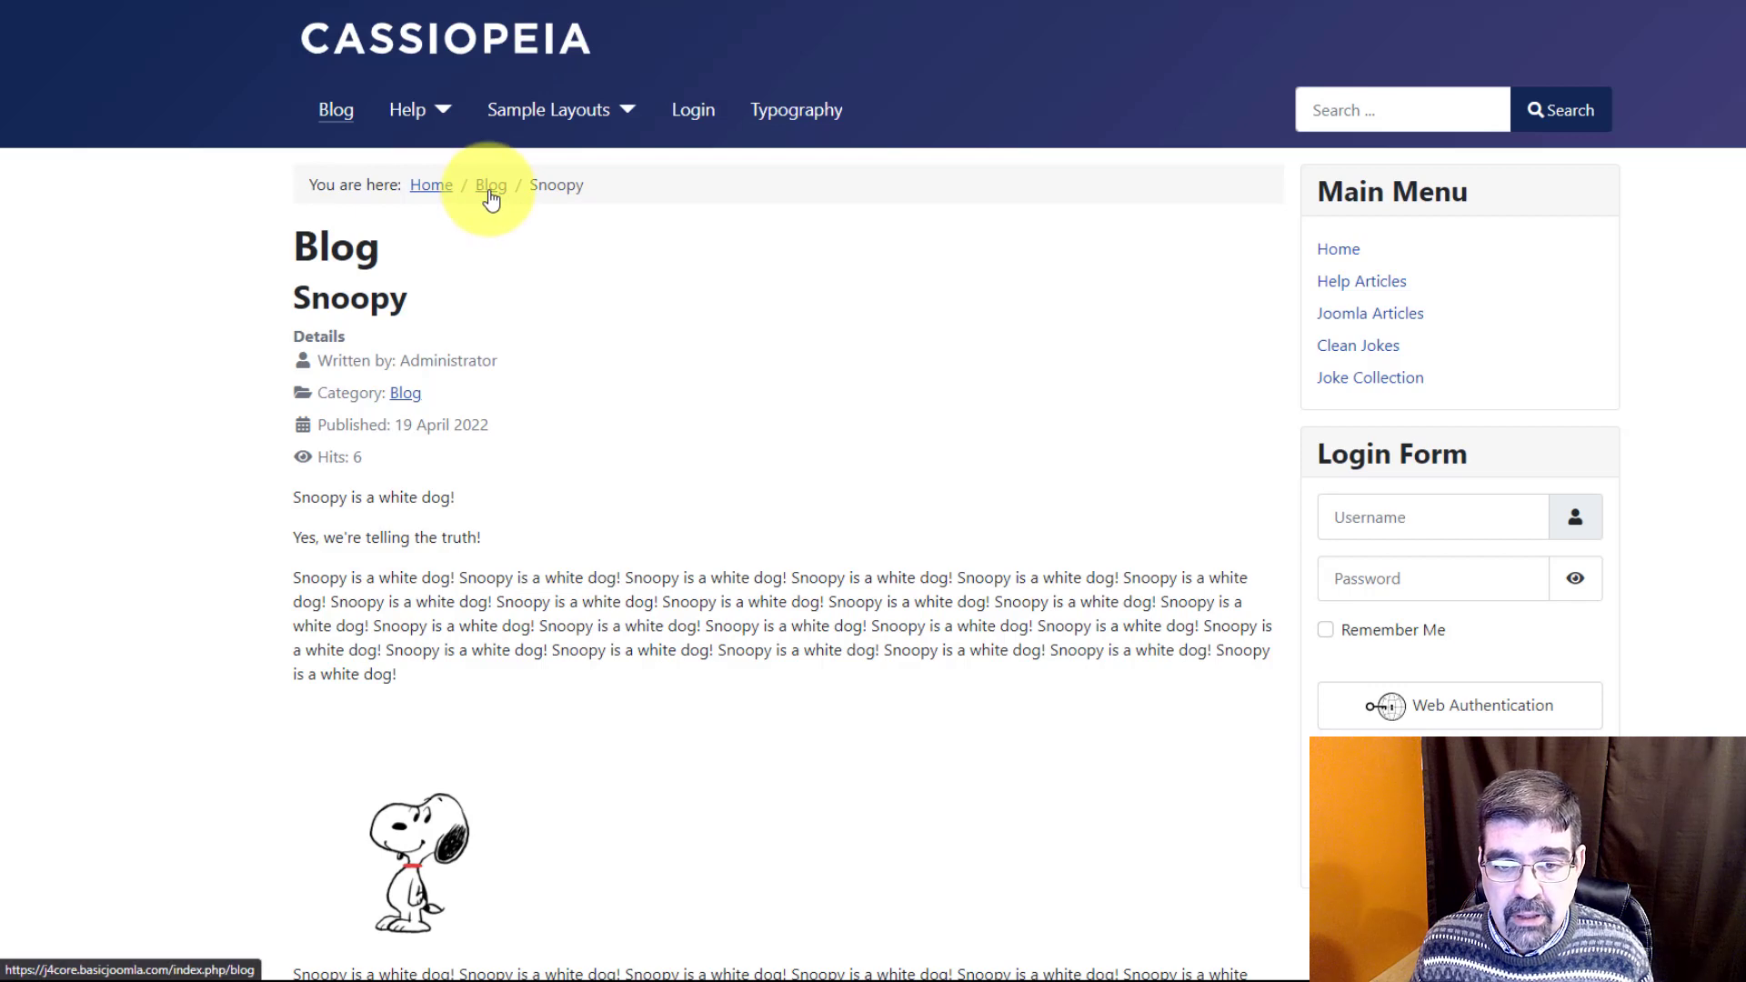
{"action": "left_click", "coordinate": [491, 198]}
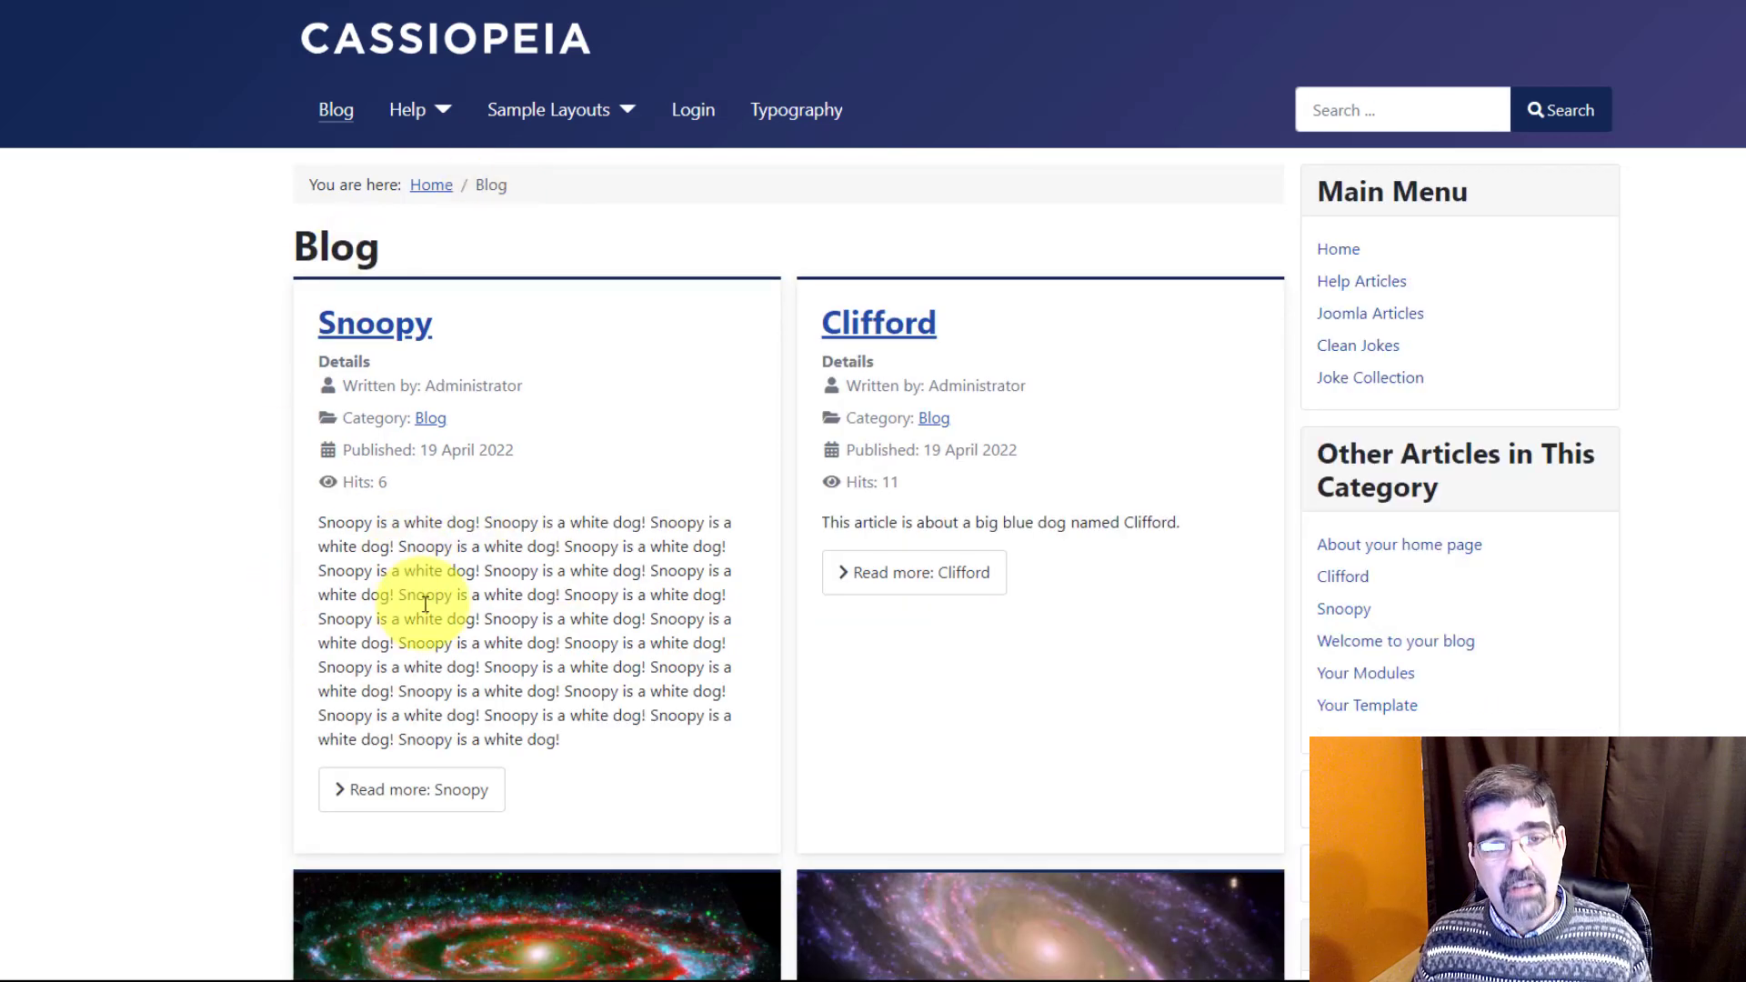
{"action": "left_click", "coordinate": [421, 798]}
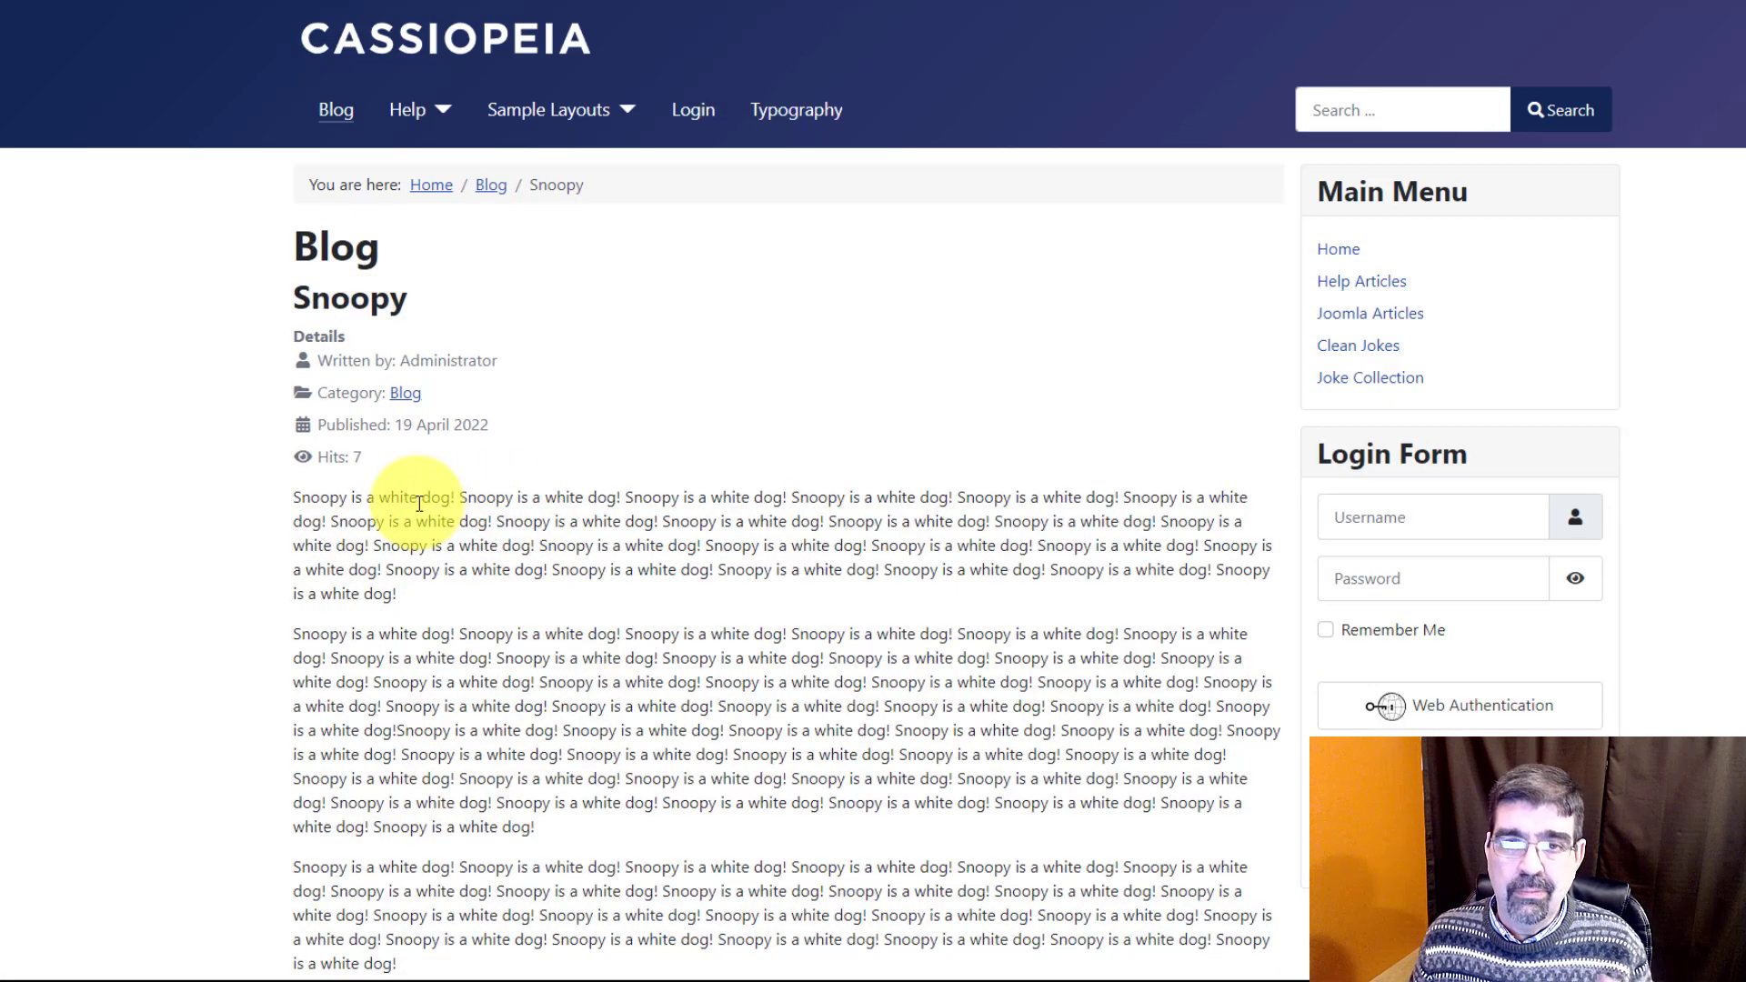
{"action": "left_click", "coordinate": [773, 3]}
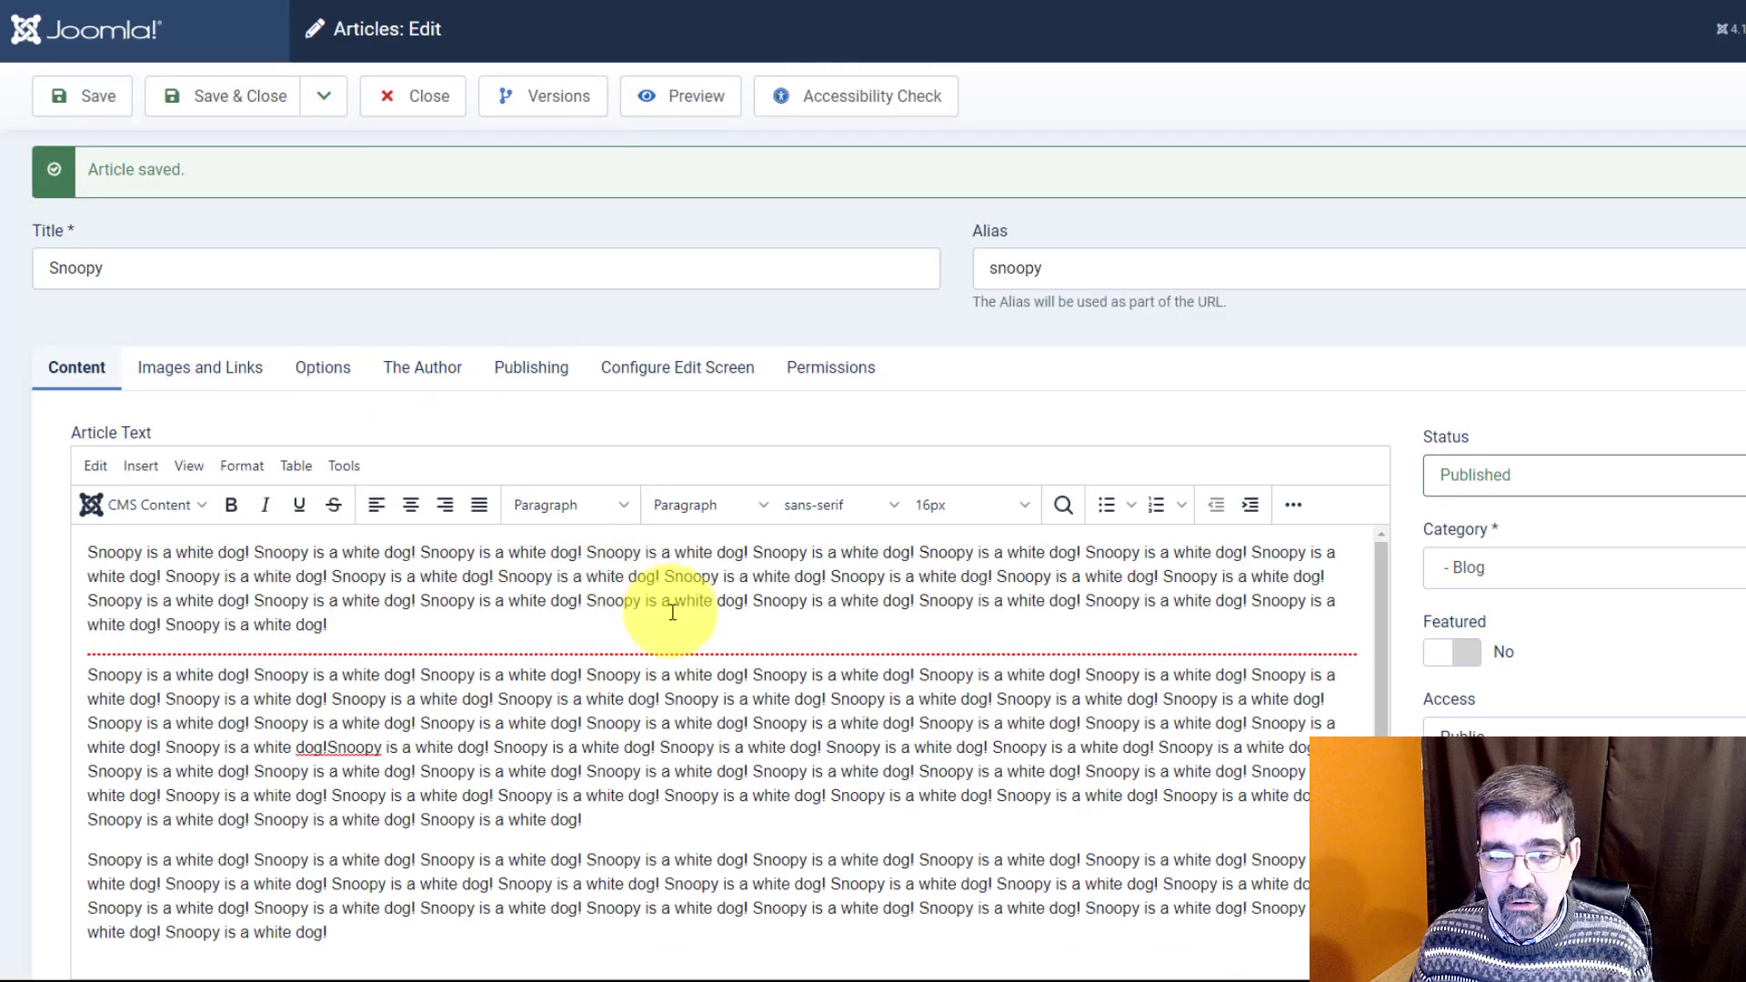